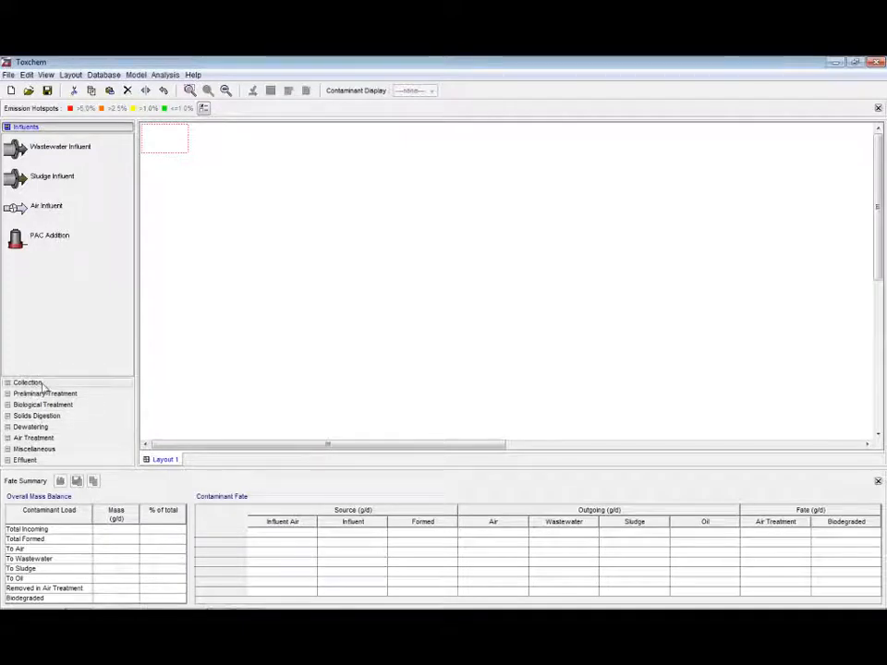
Place a Wastewater Influent on the layout and a Dissolved Air Flotation unit to its right
left_click_drag(23, 151, 267, 260)
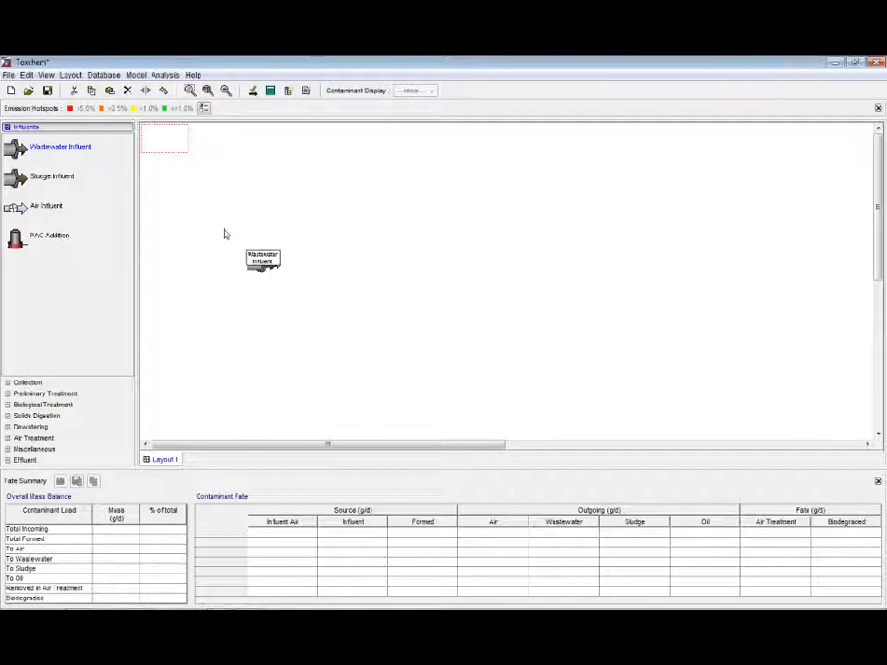
left_click(30, 394)
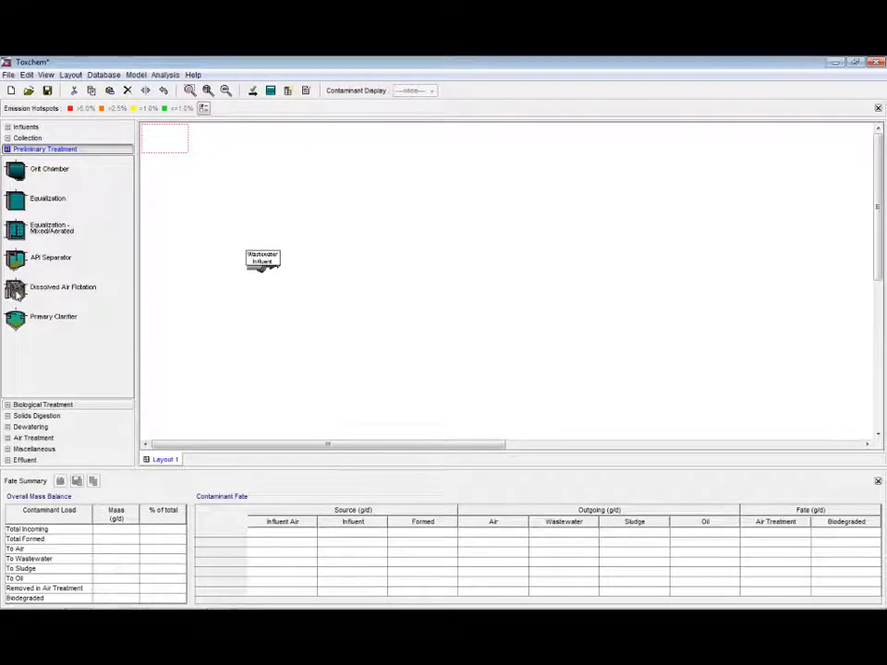
left_click_drag(16, 294, 312, 275)
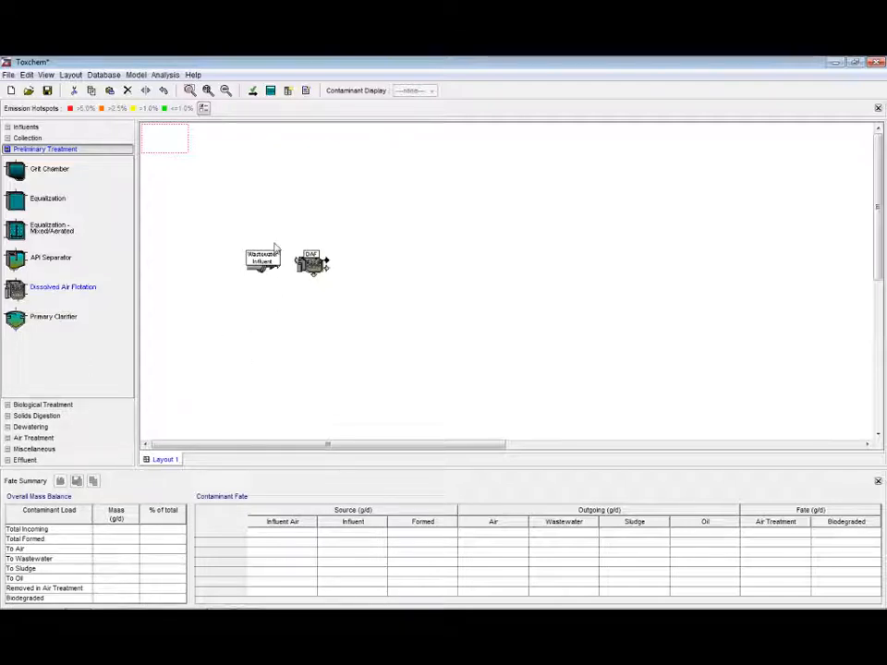
Add an Activated Sludge - Diffused Aeration tank and a Secondary Clarifier/Sludge Thickener to the right of the DAF
left_click(51, 407)
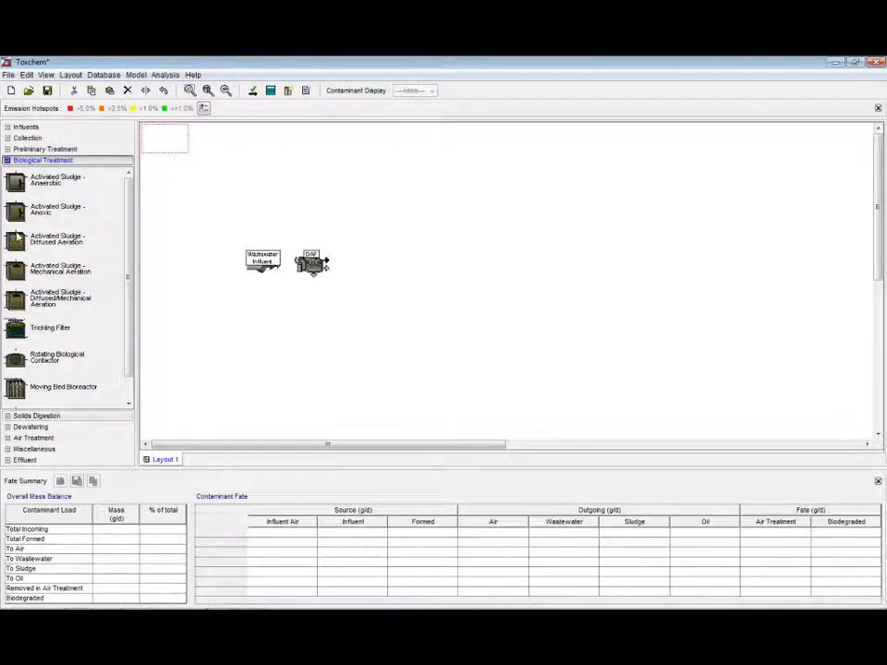
left_click_drag(64, 242, 364, 270)
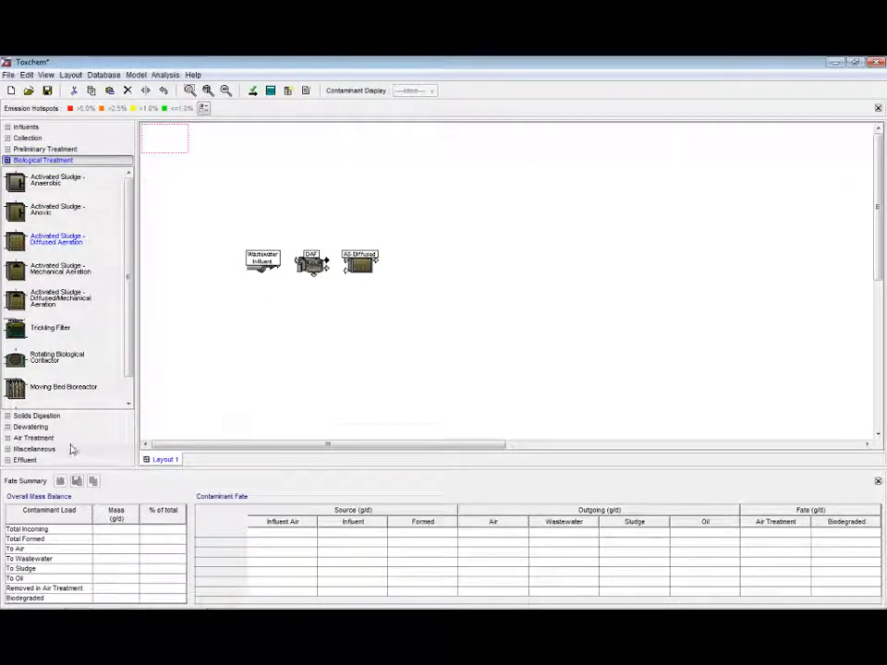
scroll(117, 390, "down", 1)
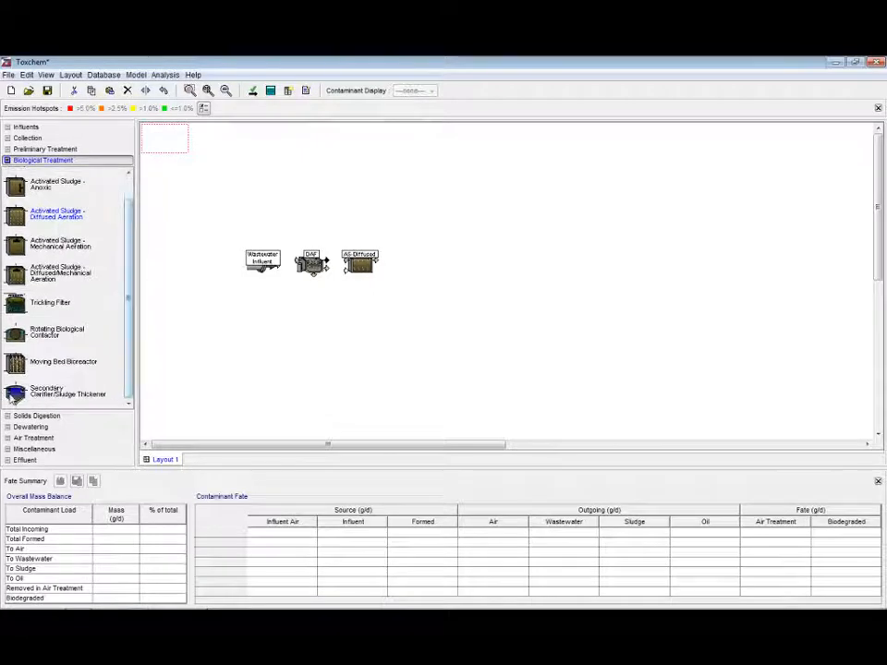
left_click_drag(13, 396, 416, 265)
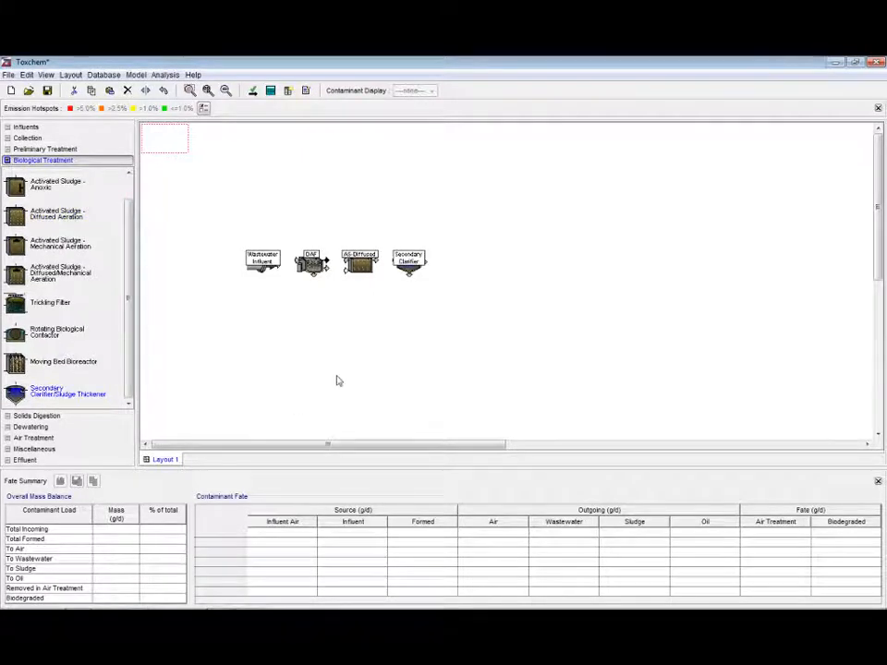
Connect the influent outlet to the DAF inlet and the DAF effluent to the aeration tank inlet
left_click(208, 92)
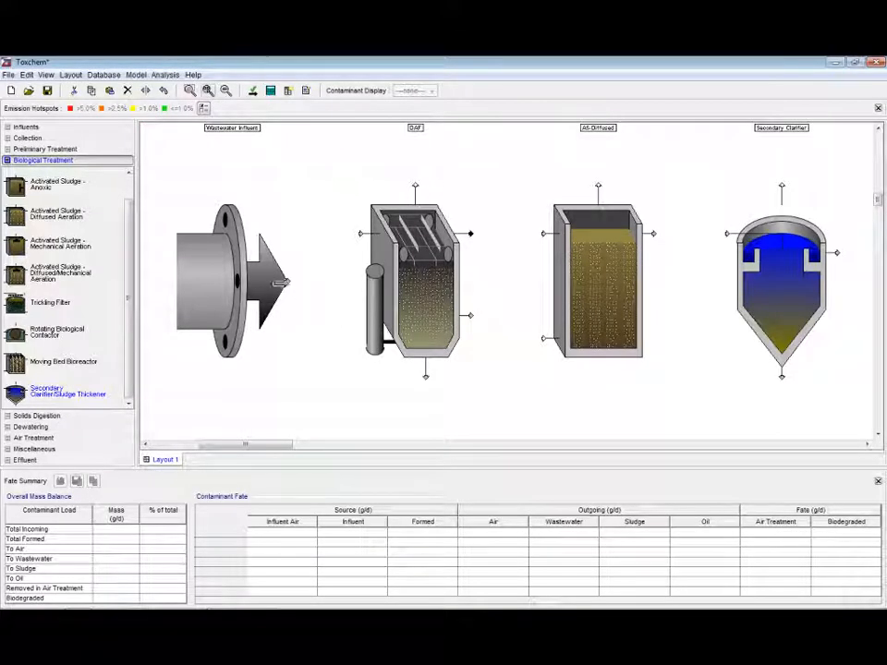
left_click_drag(288, 281, 360, 234)
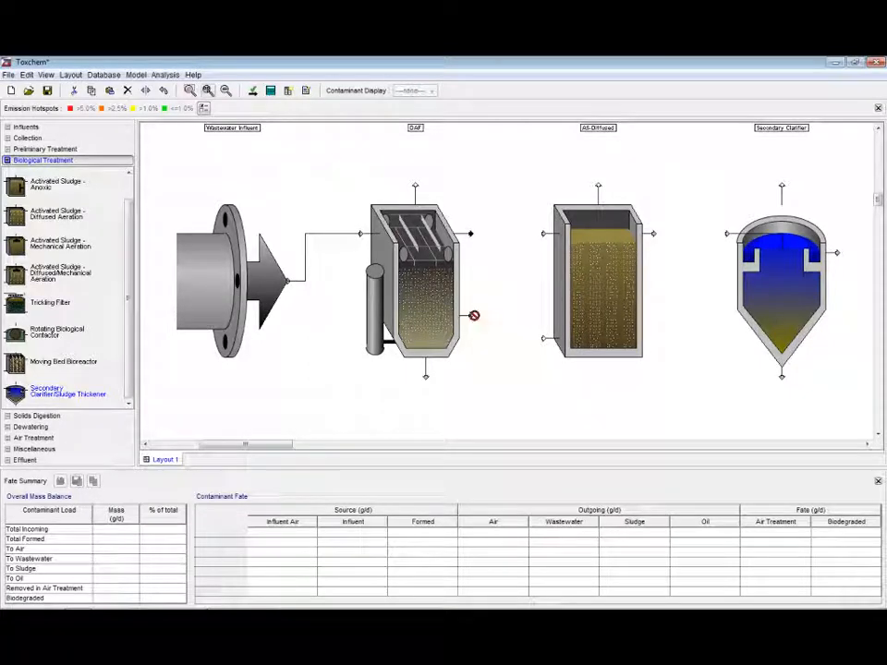
left_click_drag(471, 314, 544, 234)
Connect the aeration tank outlet to the clarifier and route the clarifier underflow back to the aeration tank
left_click_drag(654, 234, 727, 234)
left_click_drag(782, 376, 536, 233)
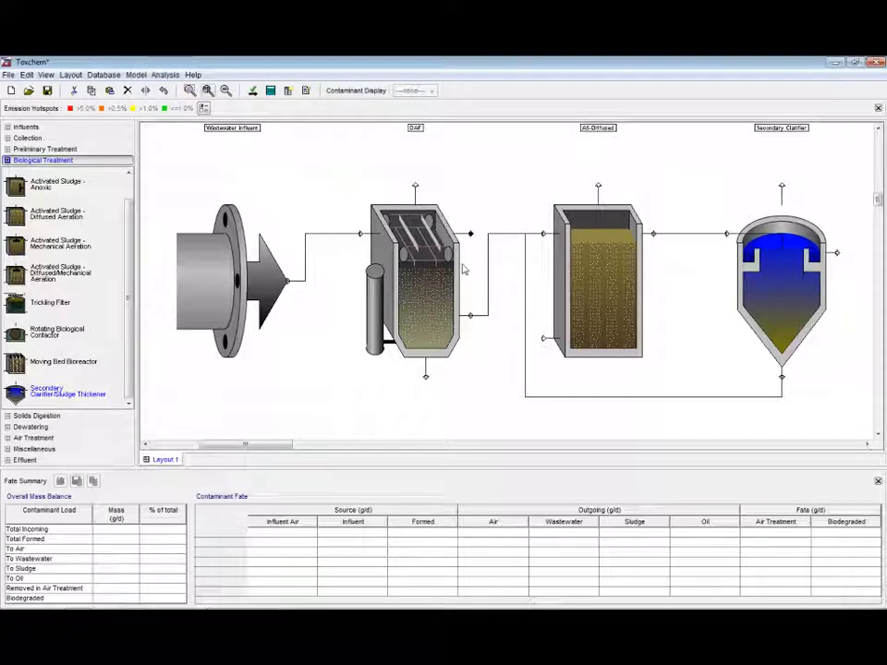
Add an Air Effluent above the aeration tank and connect the DAF and clarifier air outlets to it
left_click(226, 90)
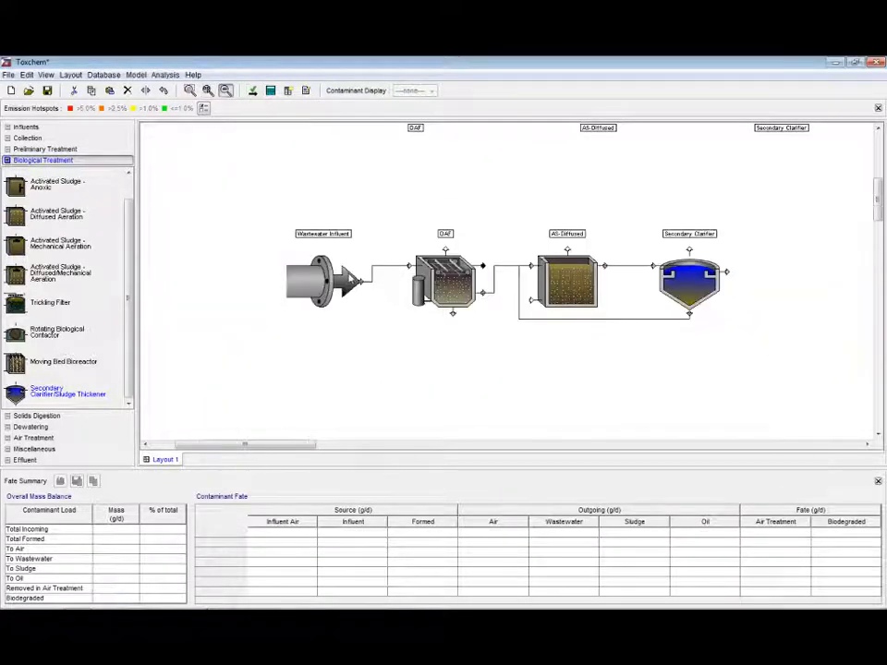
left_click(47, 460)
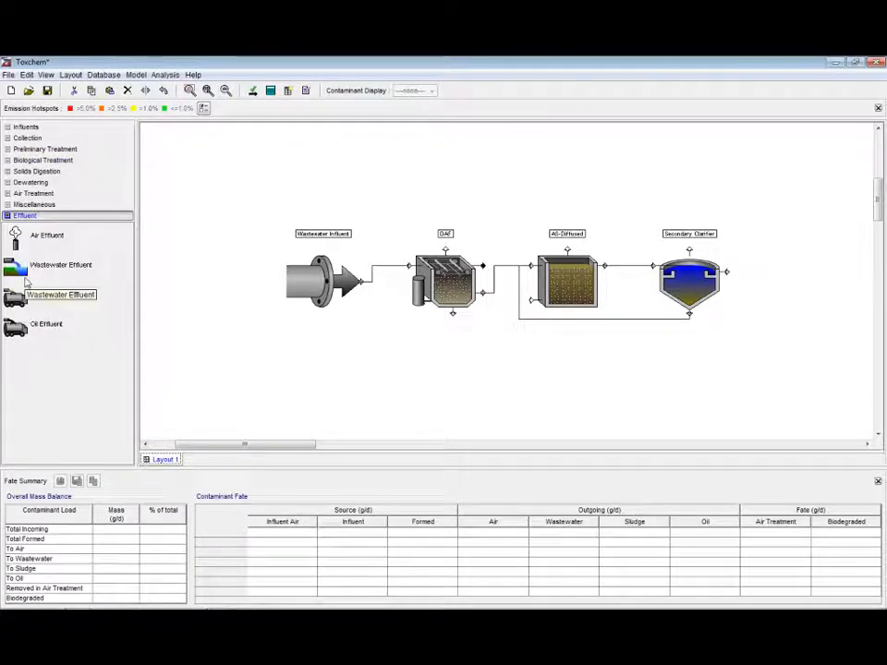
left_click(19, 236)
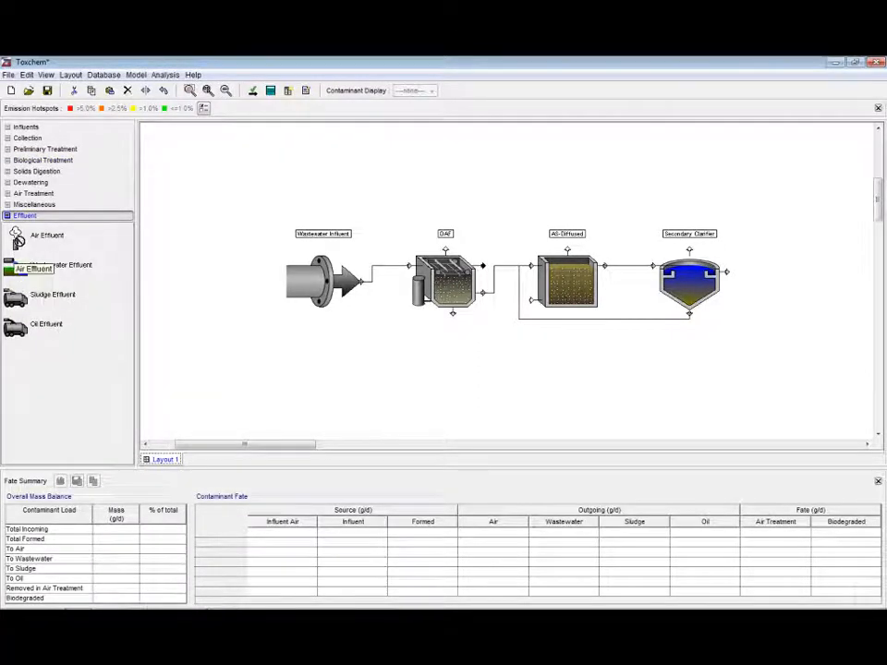
left_click(562, 156)
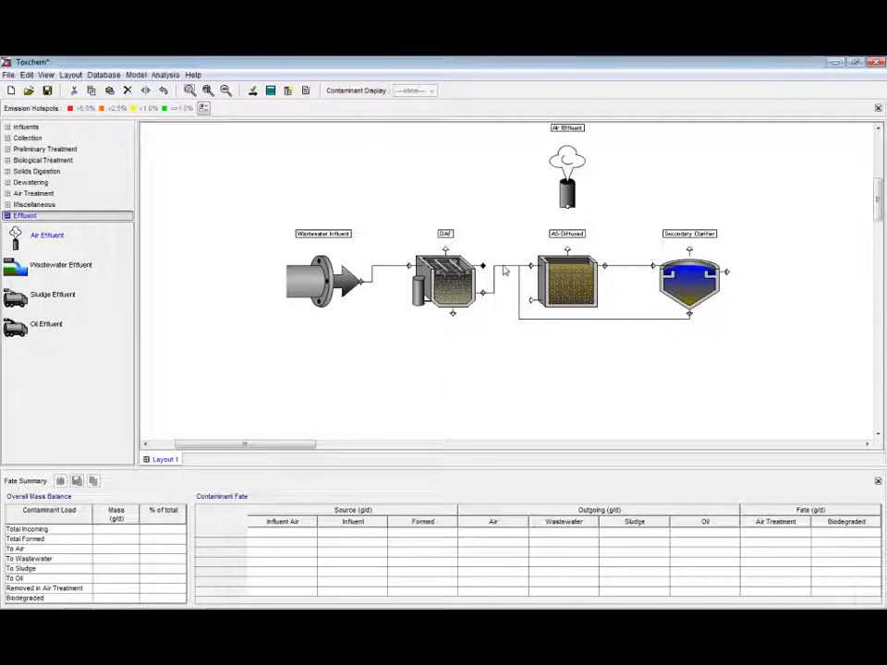
left_click_drag(445, 248, 567, 205)
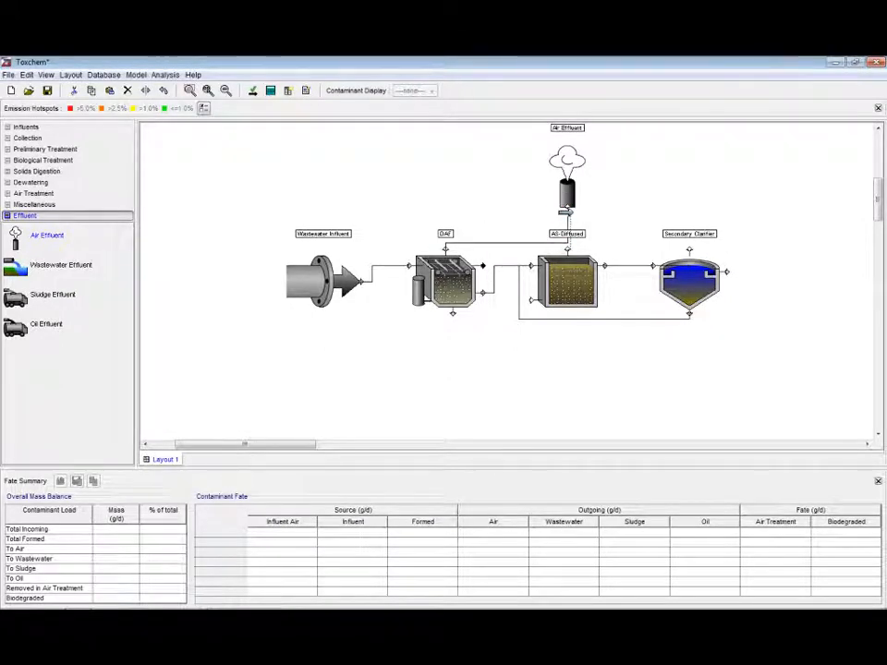
left_click_drag(690, 249, 559, 207)
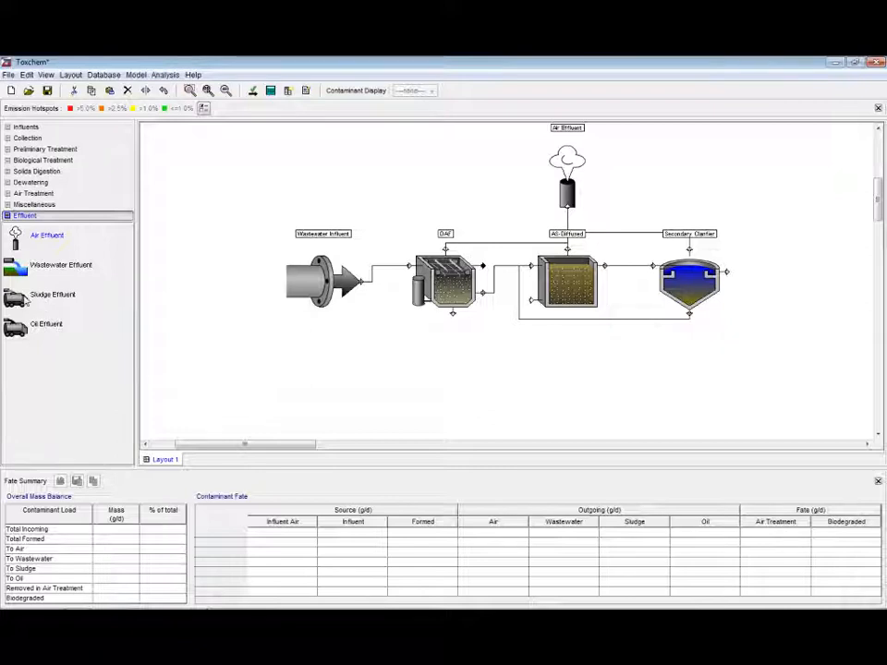
Add Sludge Effluent and Oil Effluent units and connect the DAF's sludge and oil outlets to them
left_click_drag(18, 305, 691, 393)
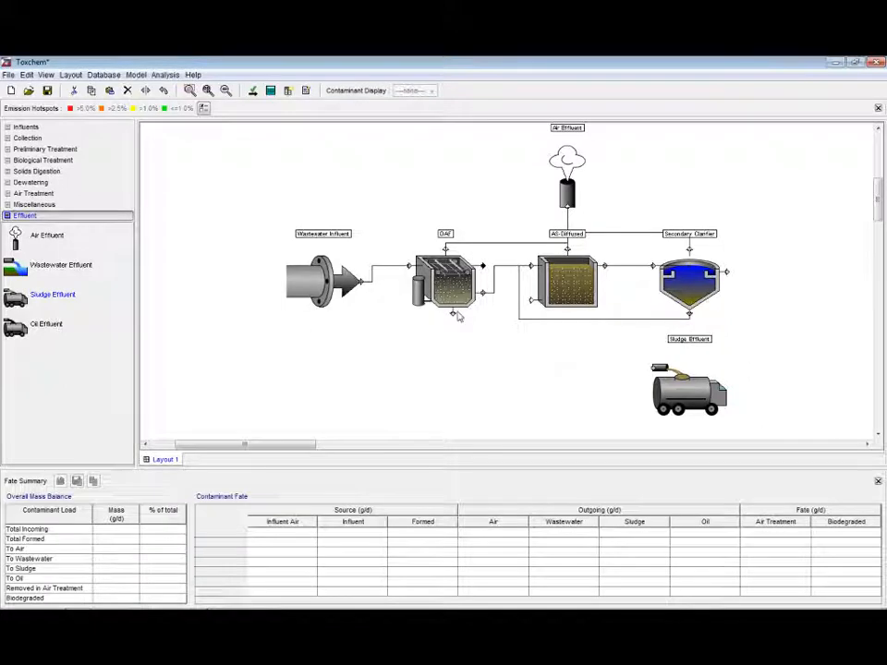
left_click_drag(455, 314, 644, 370)
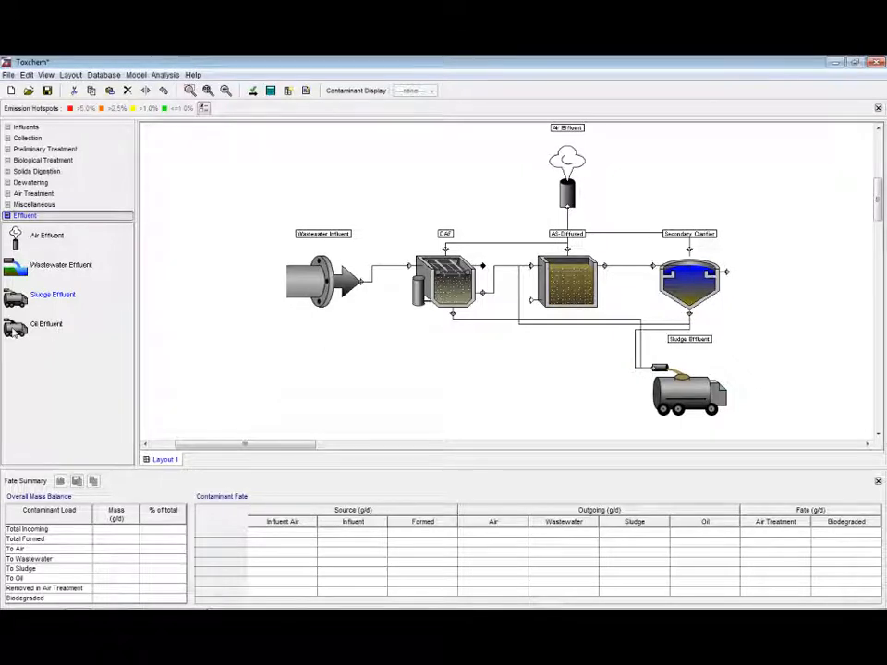
left_click_drag(14, 333, 452, 153)
left_click_drag(480, 267, 401, 156)
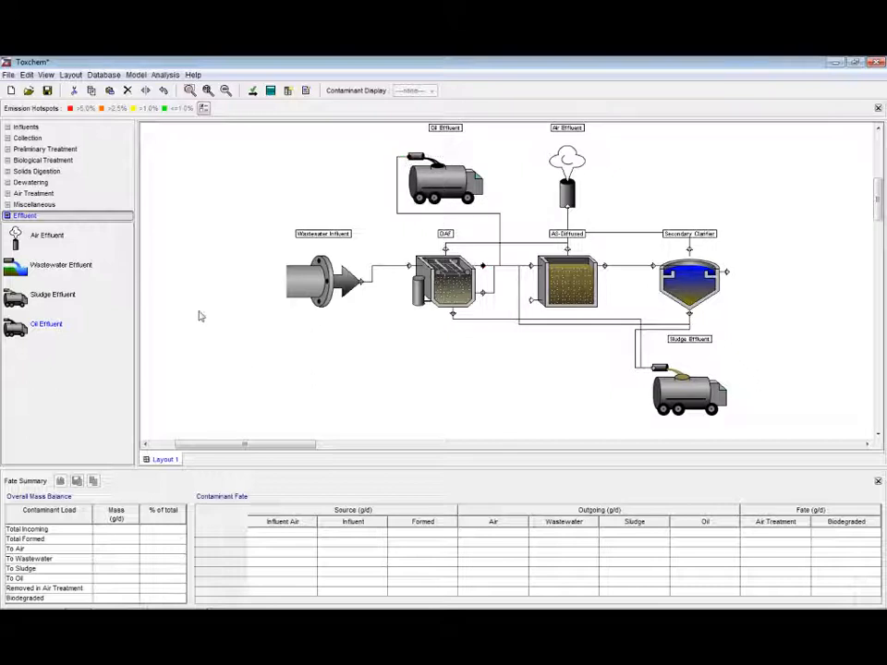
Add a Wastewater Effluent right of the clarifier and connect the clarifier's effluent outlet to it
left_click_drag(12, 281, 808, 273)
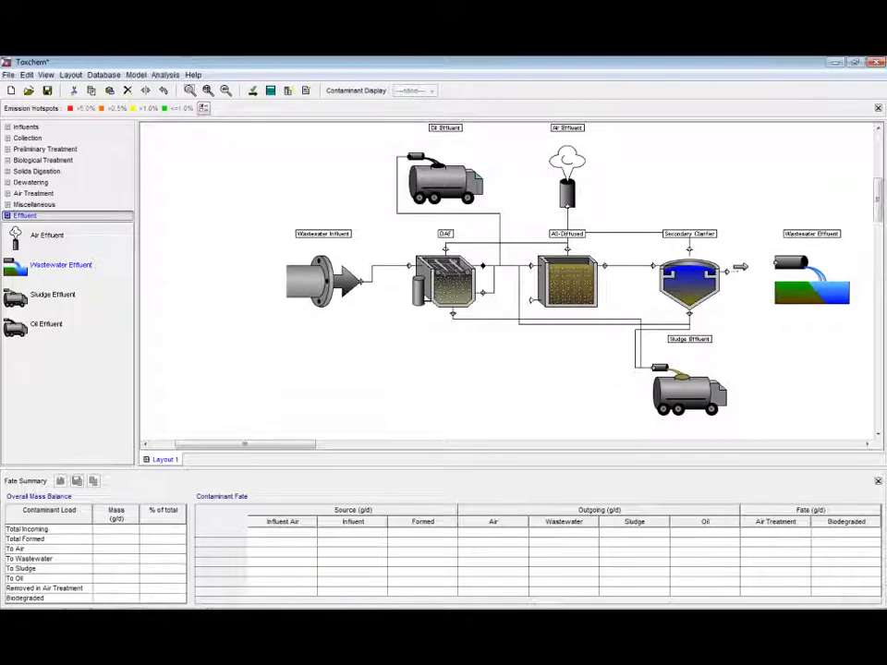
left_click_drag(726, 272, 775, 263)
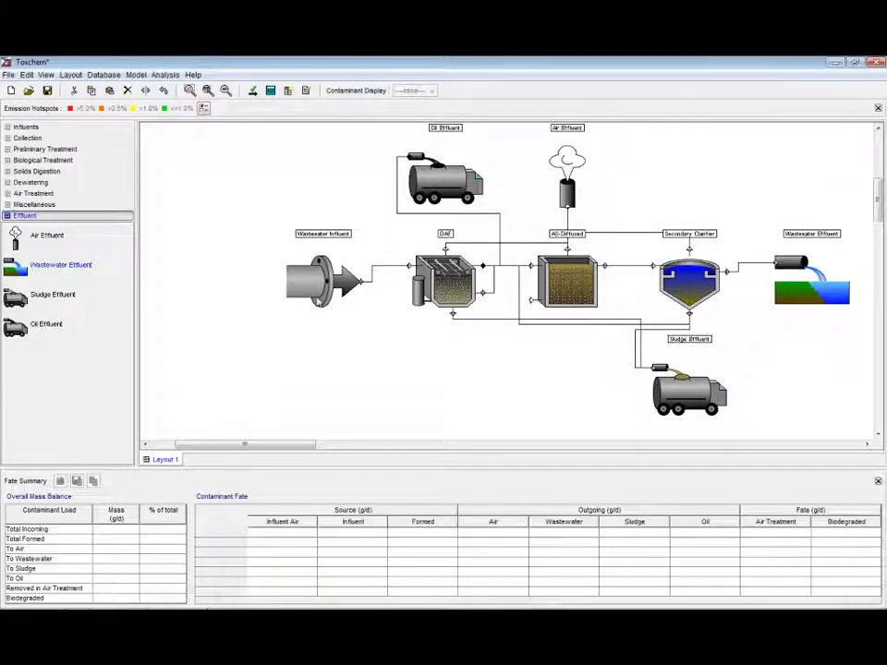
Open the aeration tank's parameters and accept the default data entry values
right_click(561, 287)
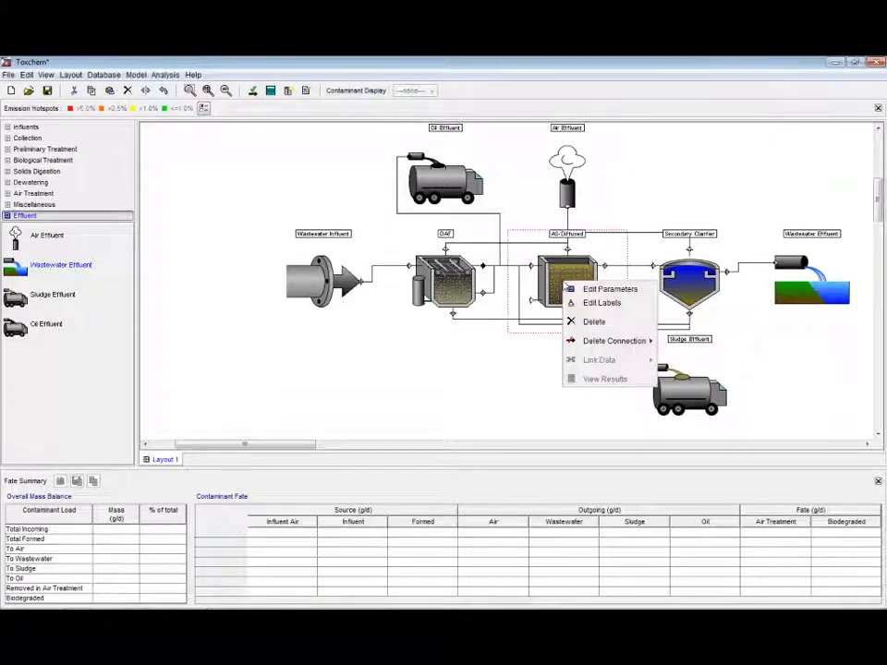
left_click(588, 292)
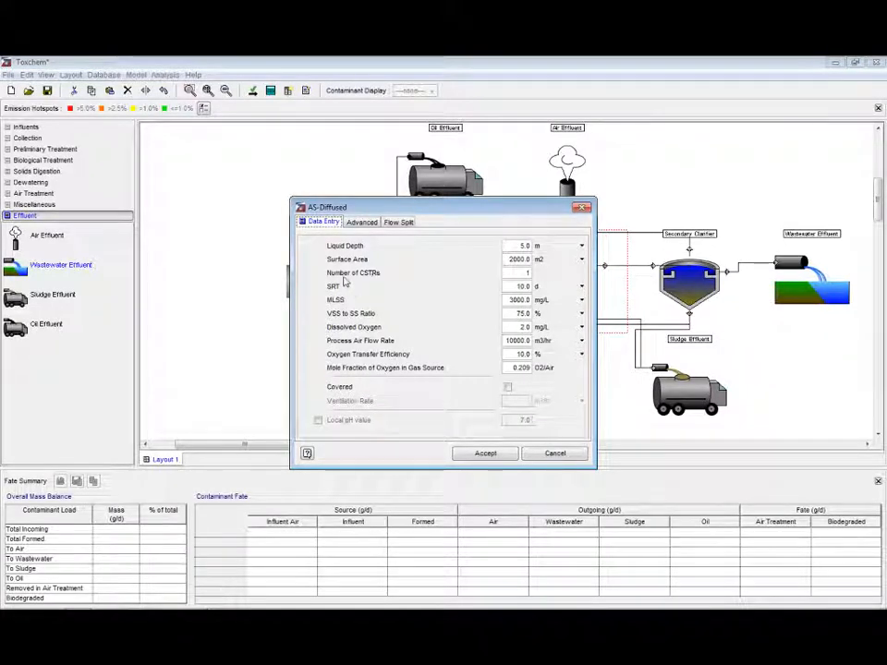
left_click(493, 457)
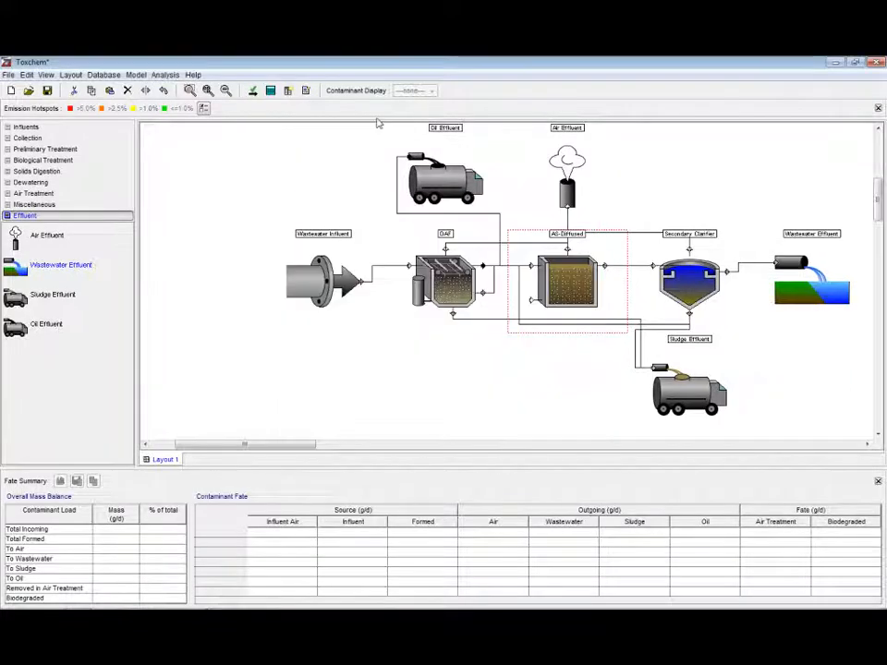
Open the Wastewater Influent's contaminant add/remove dialog and enlarge it
right_click(313, 286)
left_click(342, 292)
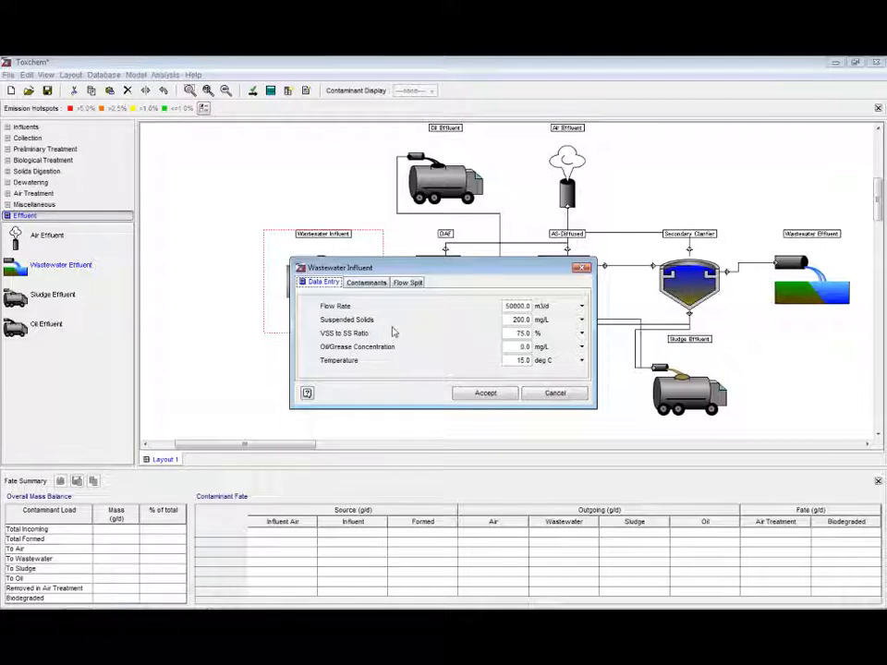
left_click(372, 284)
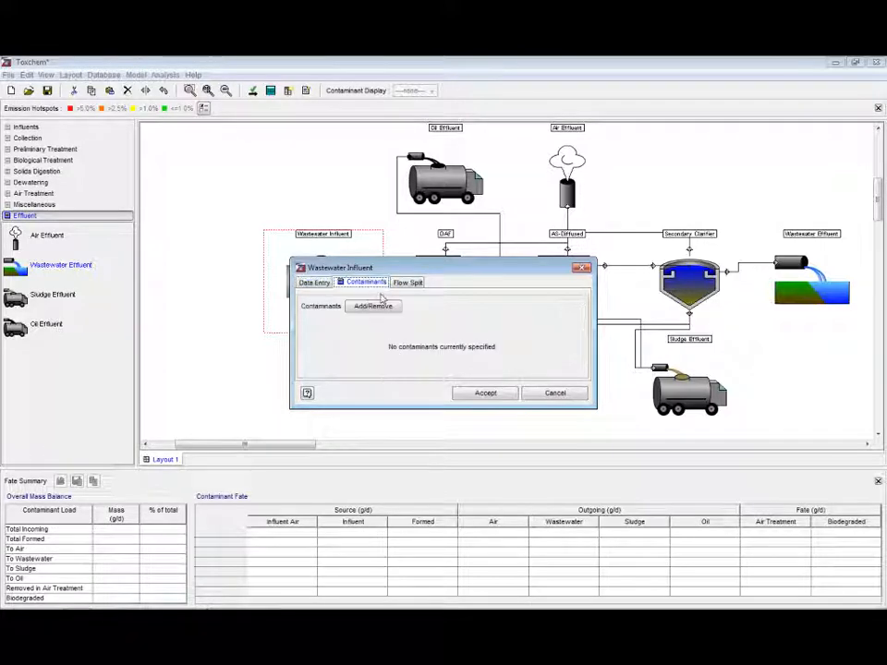
left_click(377, 306)
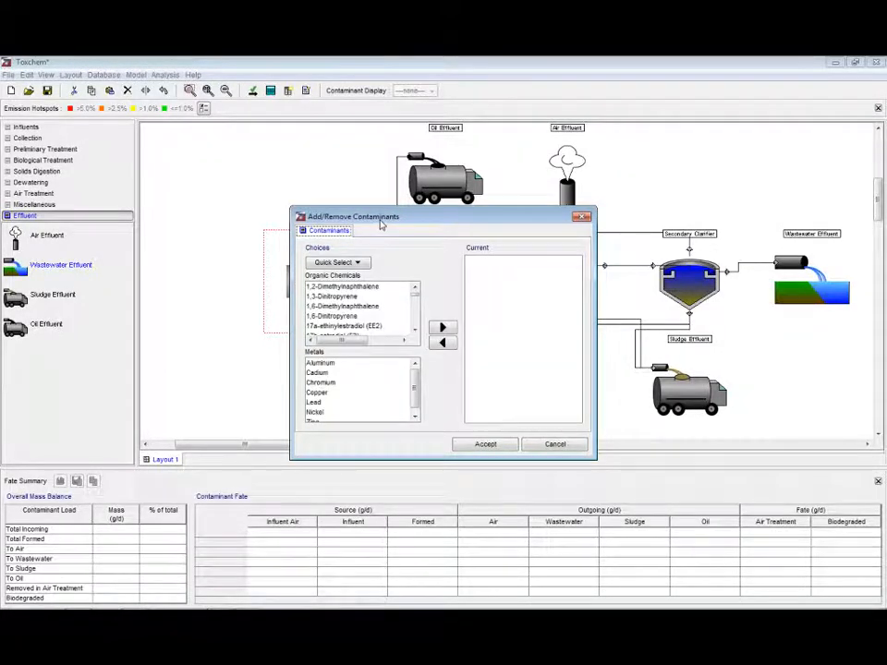
left_click_drag(381, 225, 320, 161)
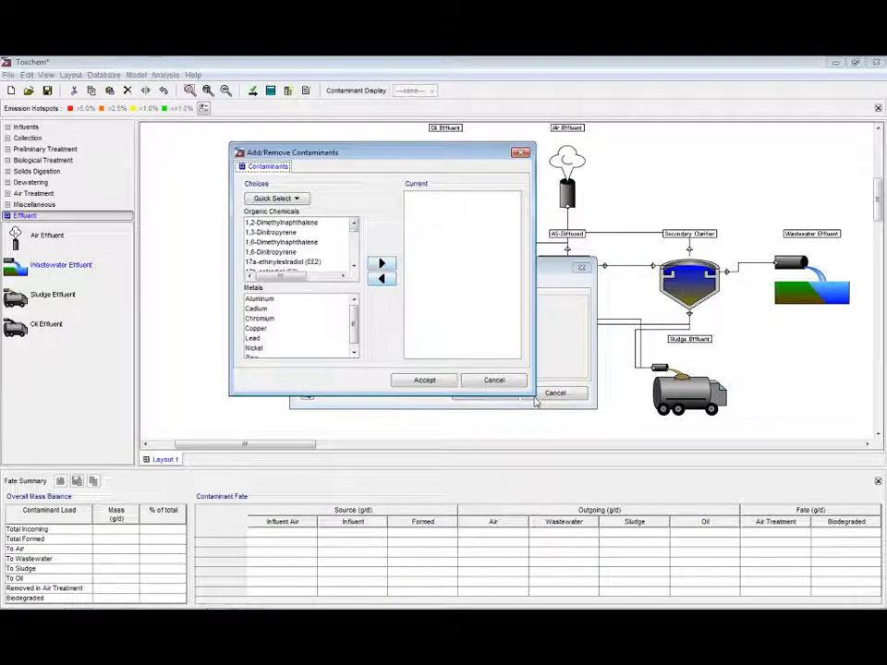
left_click_drag(536, 402, 708, 592)
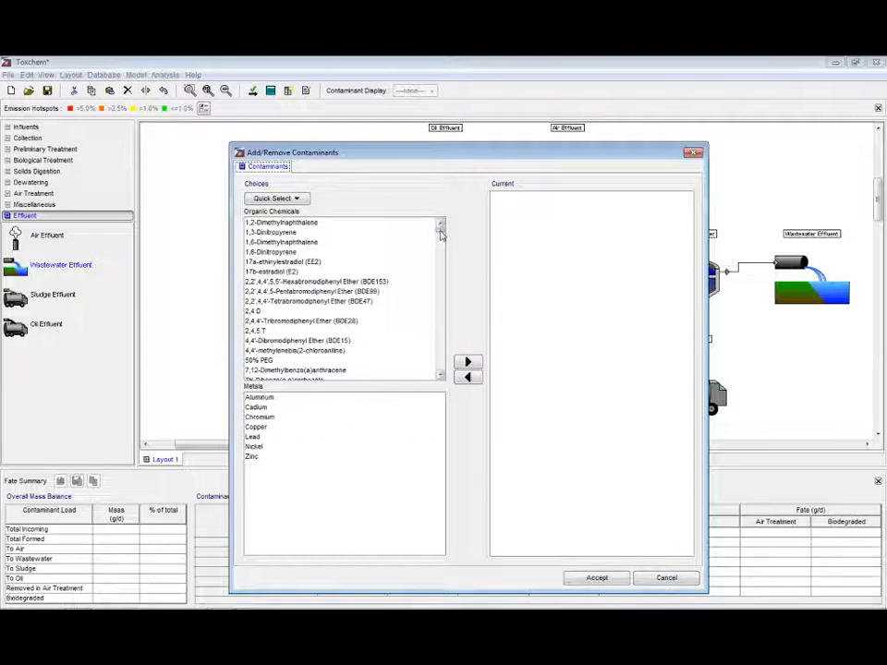
Add Acetone from the organic chemicals list to the influent's current contaminants
left_click_drag(439, 232, 438, 265)
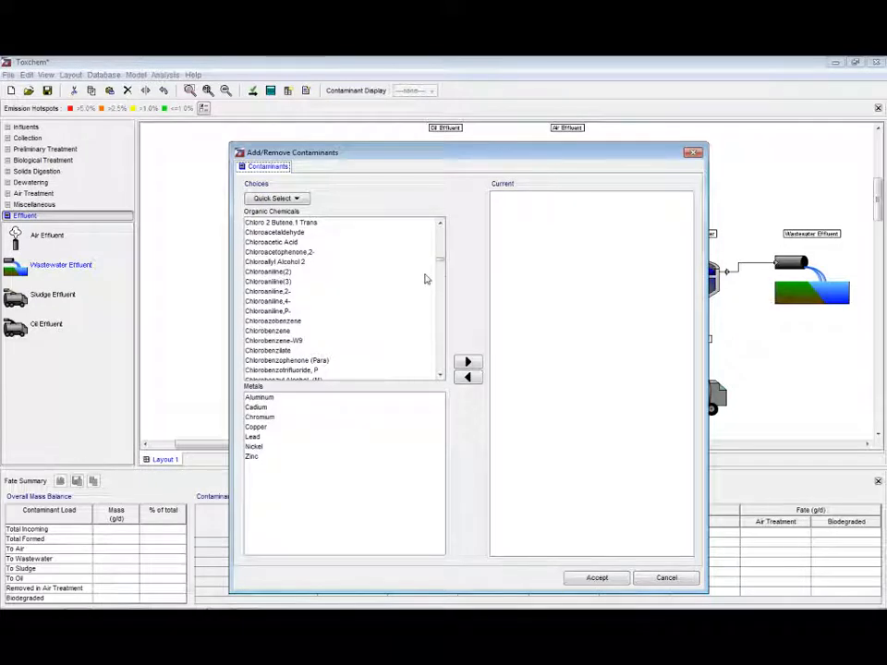
left_click_drag(440, 265, 442, 230)
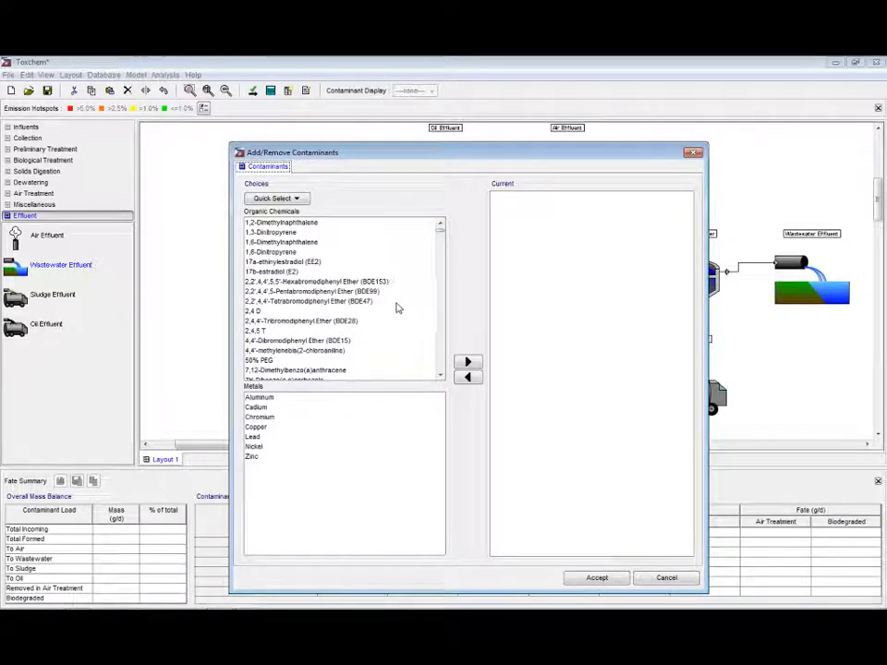
scroll(396, 308, "down", 4)
scroll(396, 308, "down", 4)
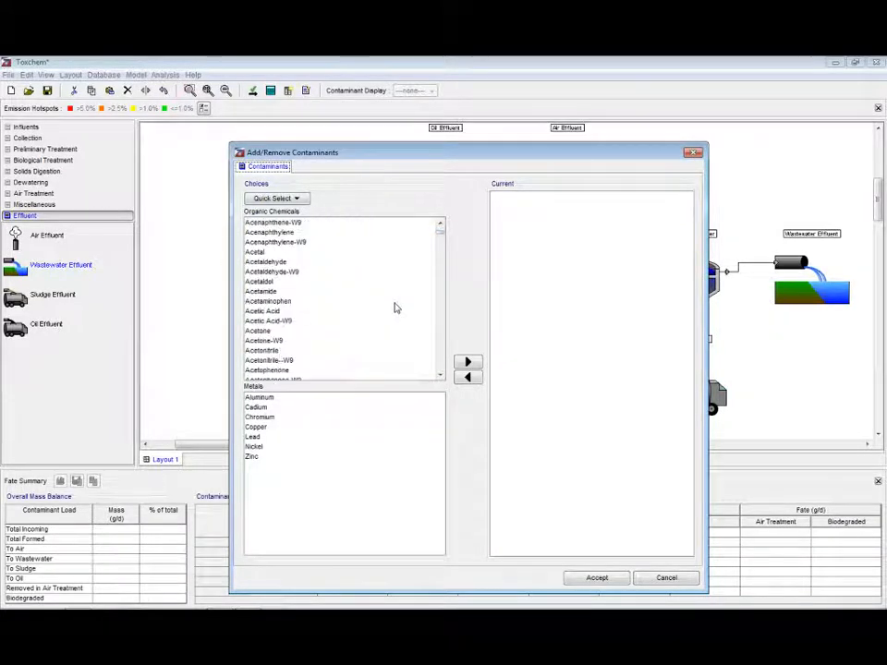
left_click(270, 263)
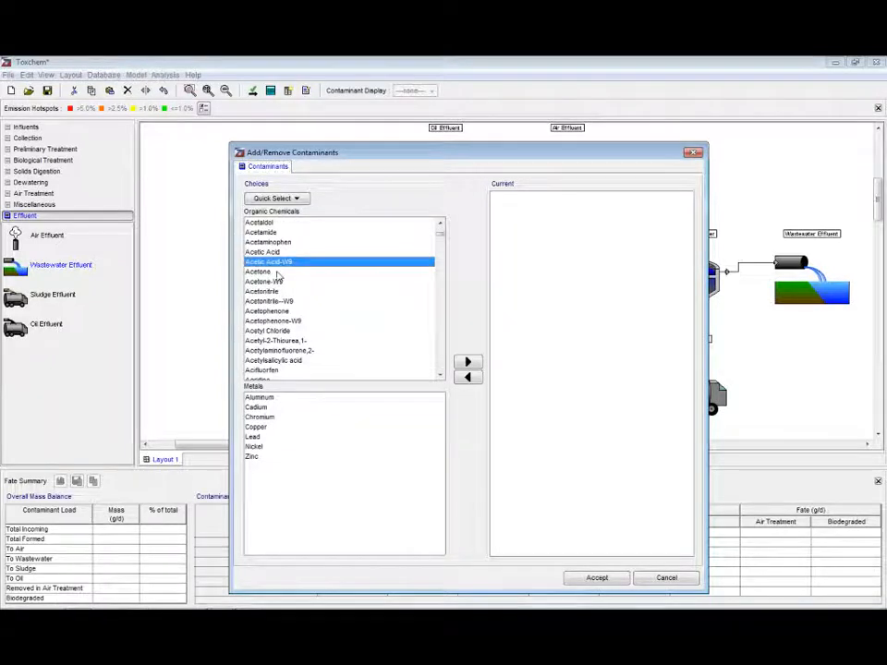
left_click(274, 271)
left_click(468, 363)
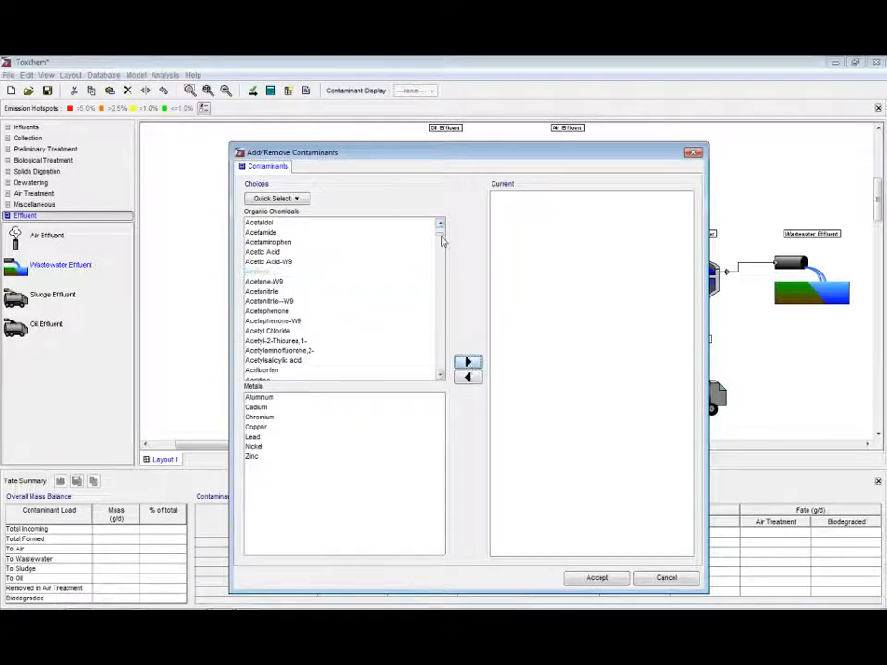
Add Benzene from the organic chemicals list to the current contaminants
left_click_drag(442, 234, 441, 251)
scroll(369, 277, "up", 3)
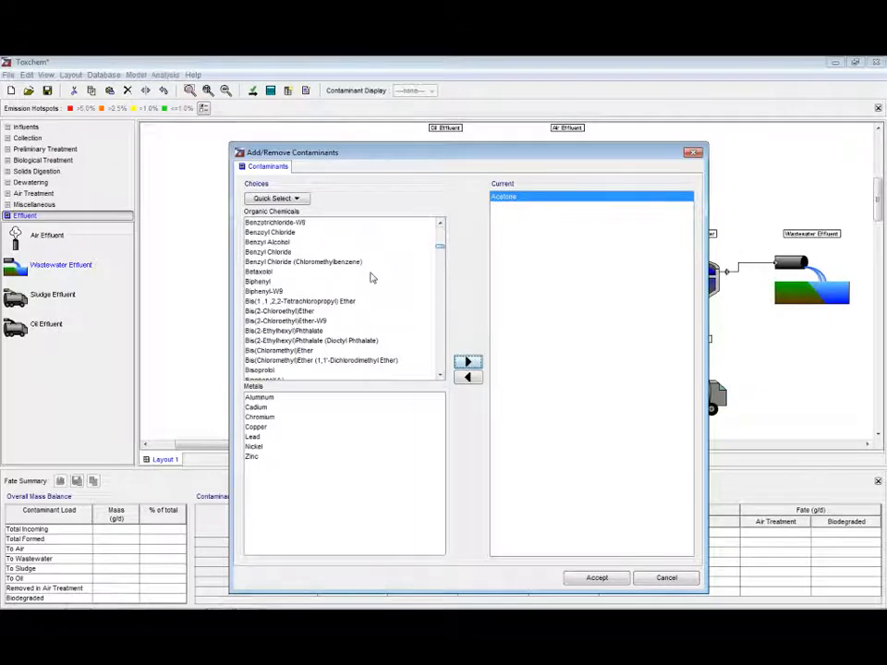
scroll(366, 279, "up", 5)
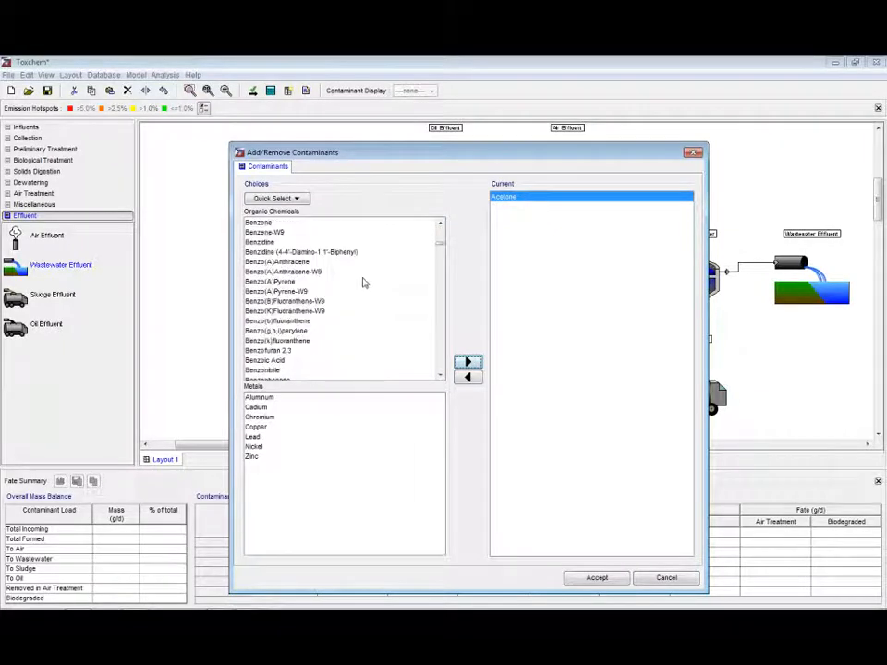
left_click(259, 251)
left_click(467, 362)
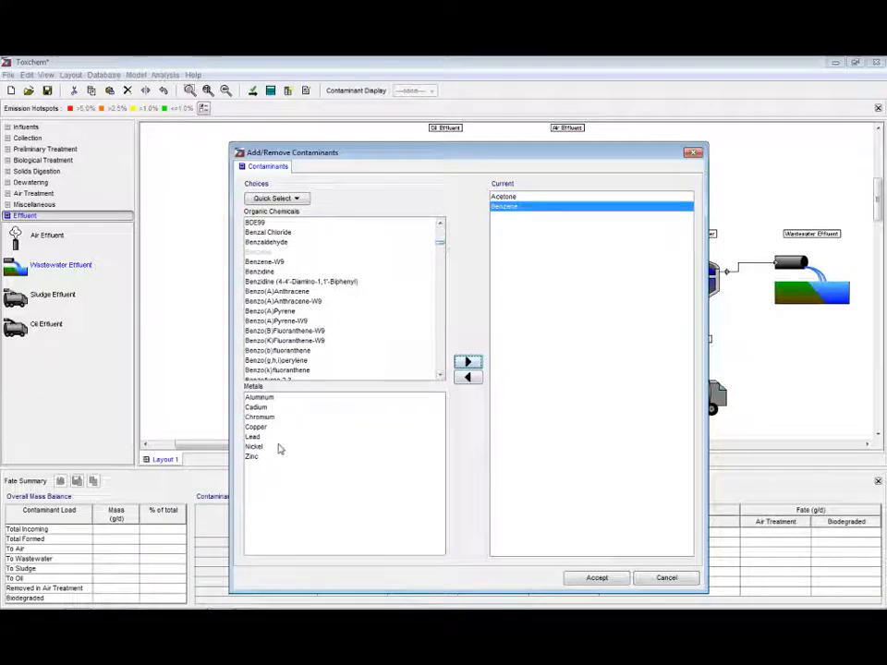
Add Zinc from the metals list and Toluene from the organic chemicals list to the current contaminants
left_click(266, 458)
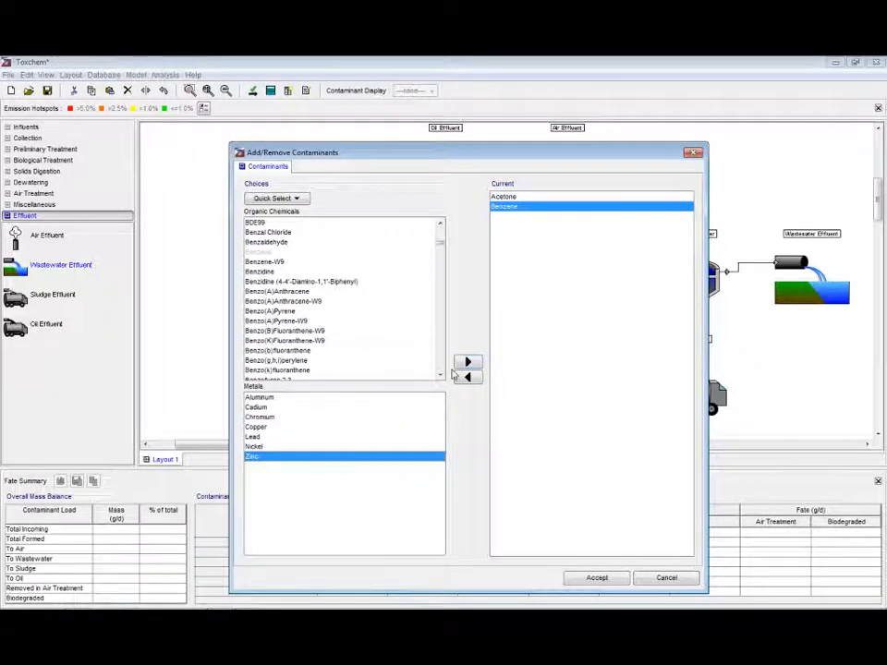
left_click(468, 362)
left_click_drag(440, 242, 453, 361)
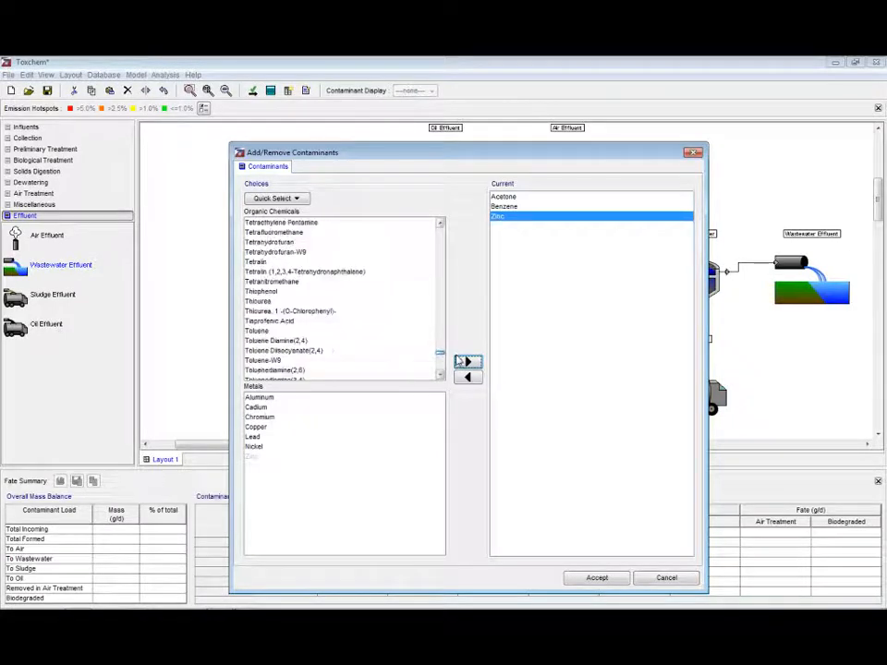
left_click(370, 321)
left_click(356, 330)
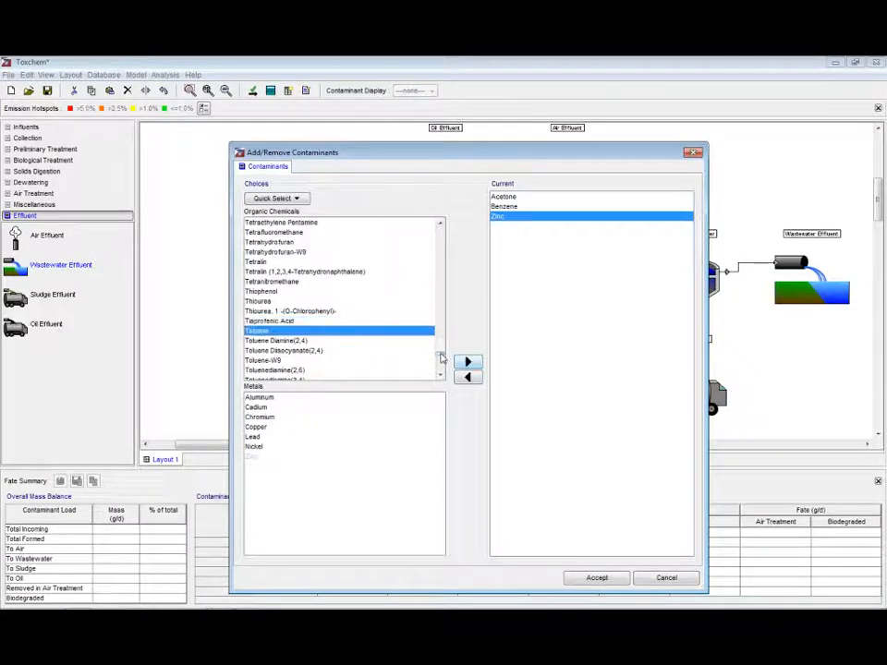
left_click(469, 364)
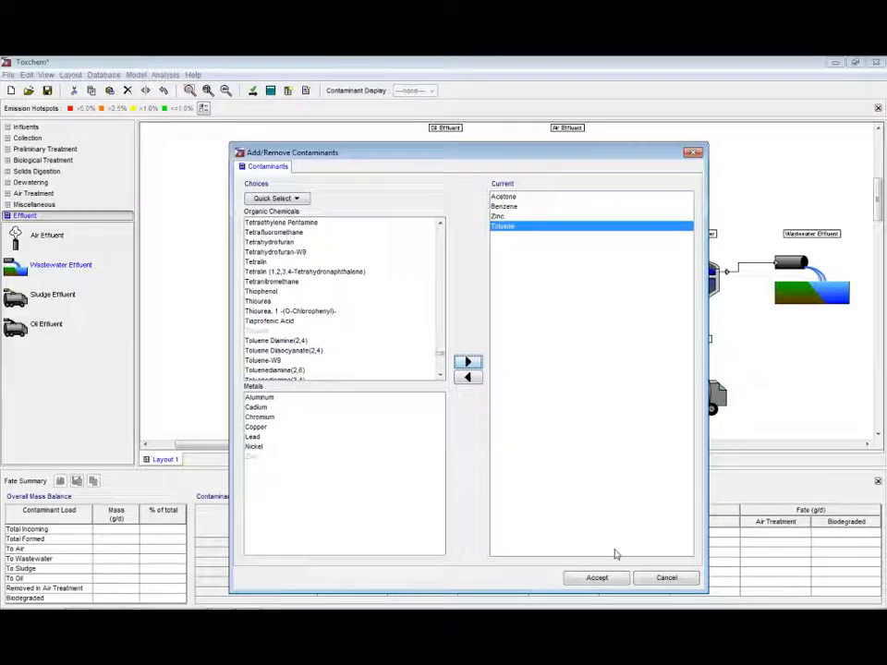
Accept the four contaminants, enlarge the influent dialog and accept the 100 ug/L concentrations
left_click(597, 579)
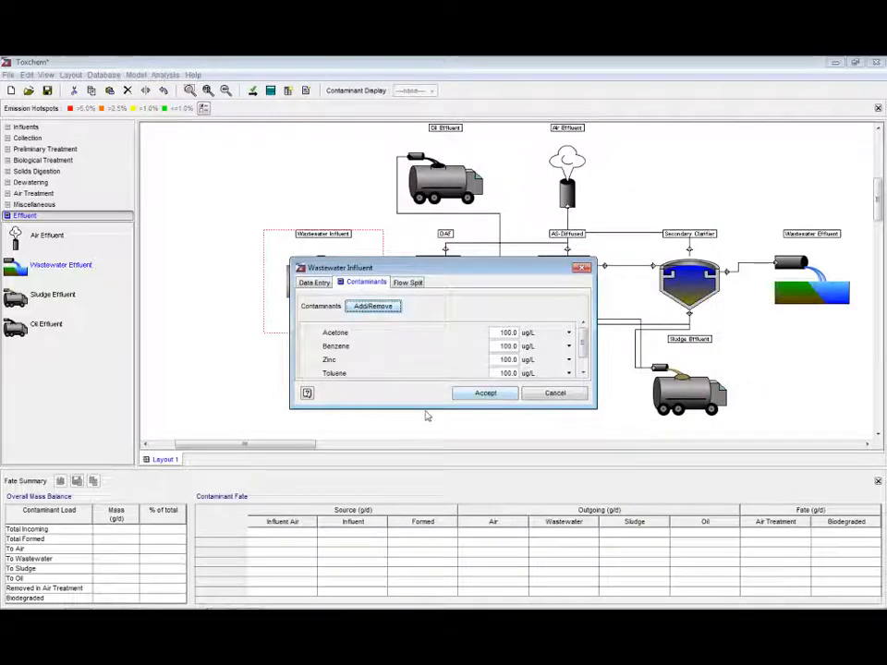
left_click_drag(430, 408, 430, 479)
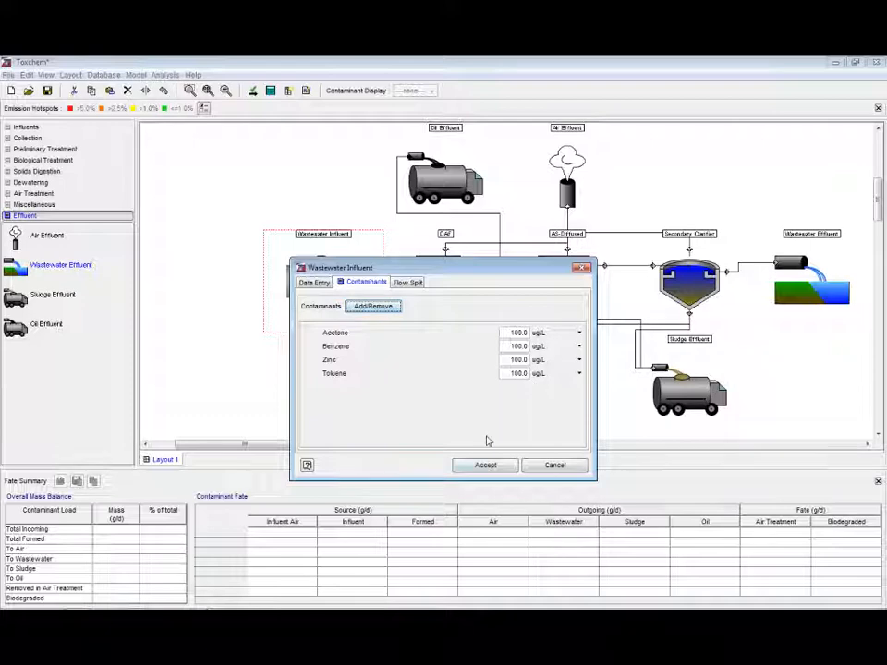
left_click(490, 466)
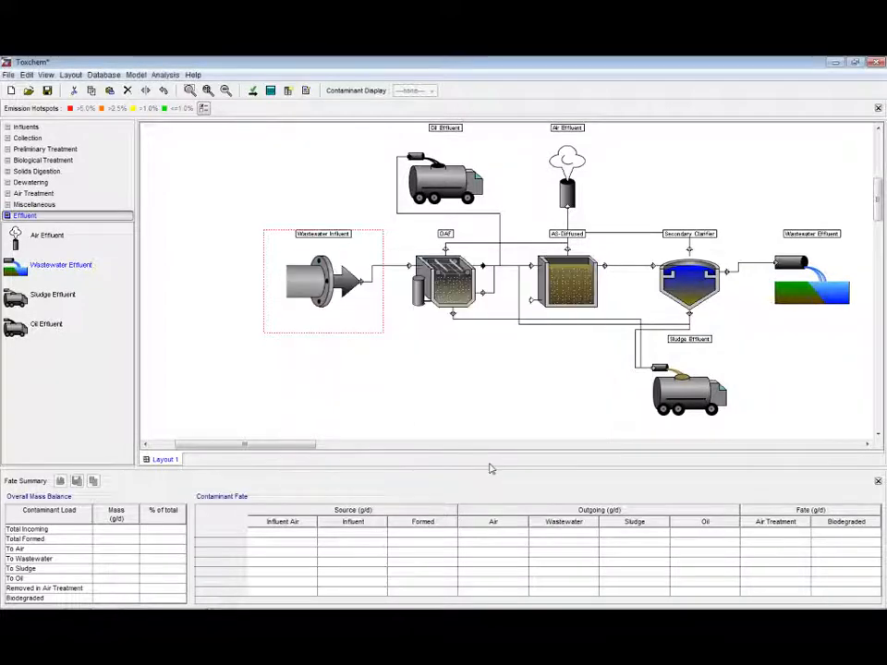
Solve the layout and dismiss the success message
left_click(399, 415)
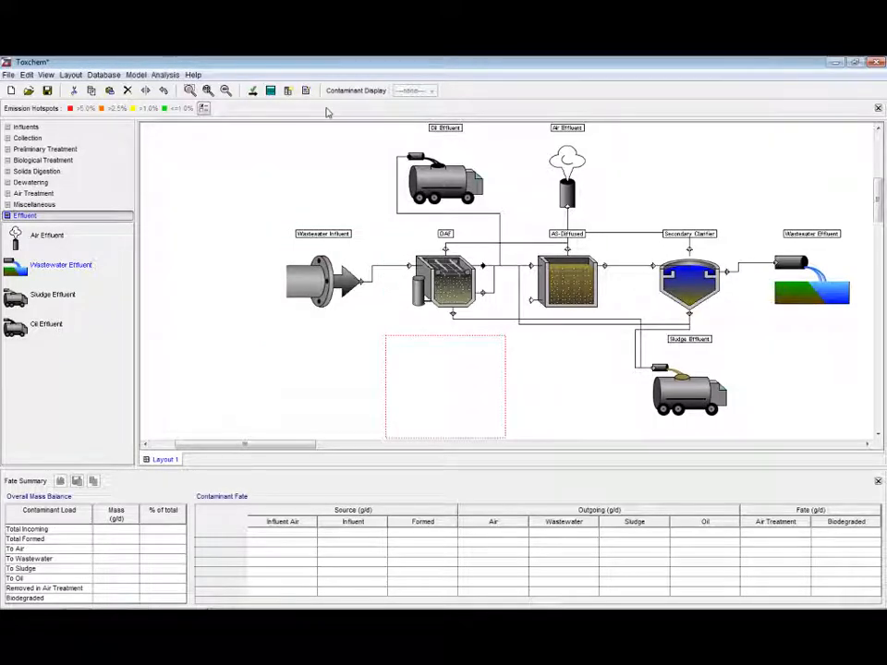
left_click(271, 91)
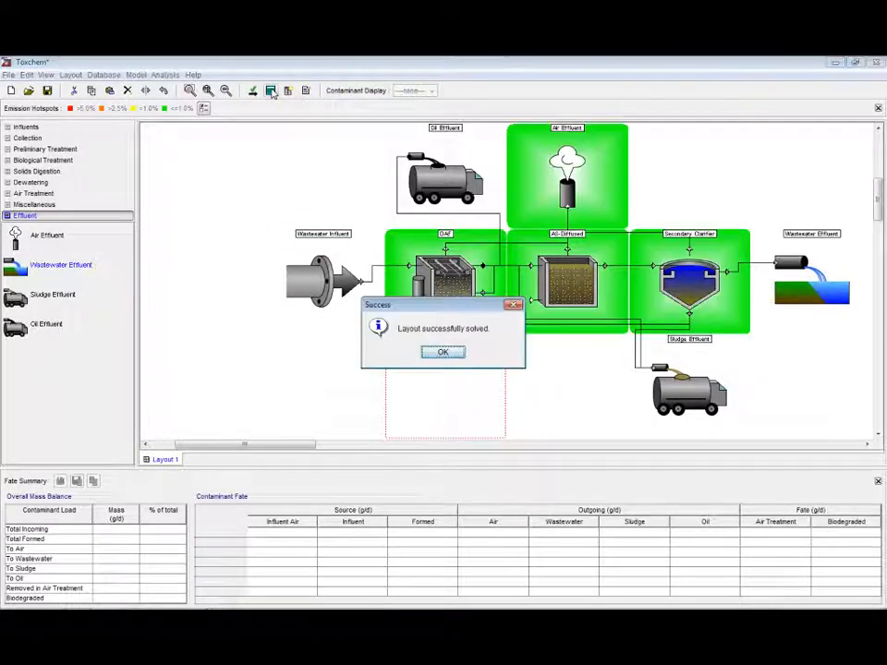
left_click(459, 356)
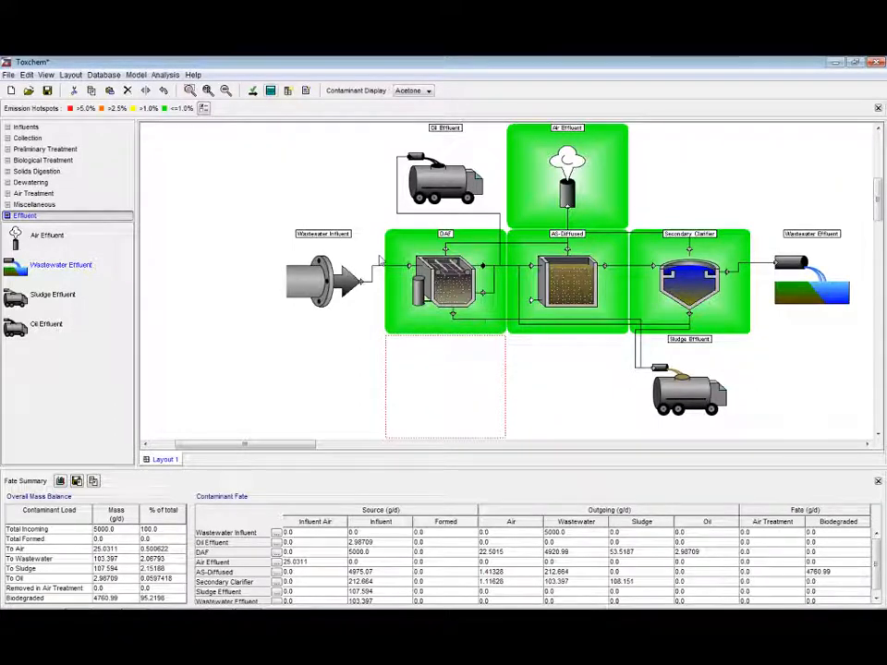
Switch the contaminant display to Benzene to examine its emission hotspots and fate summary
left_click(170, 599)
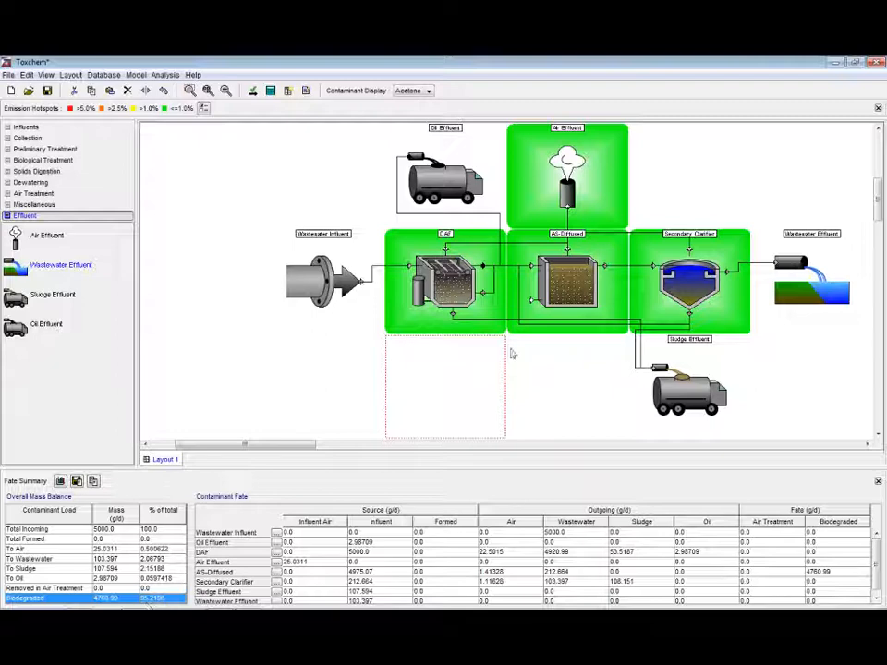
left_click(426, 91)
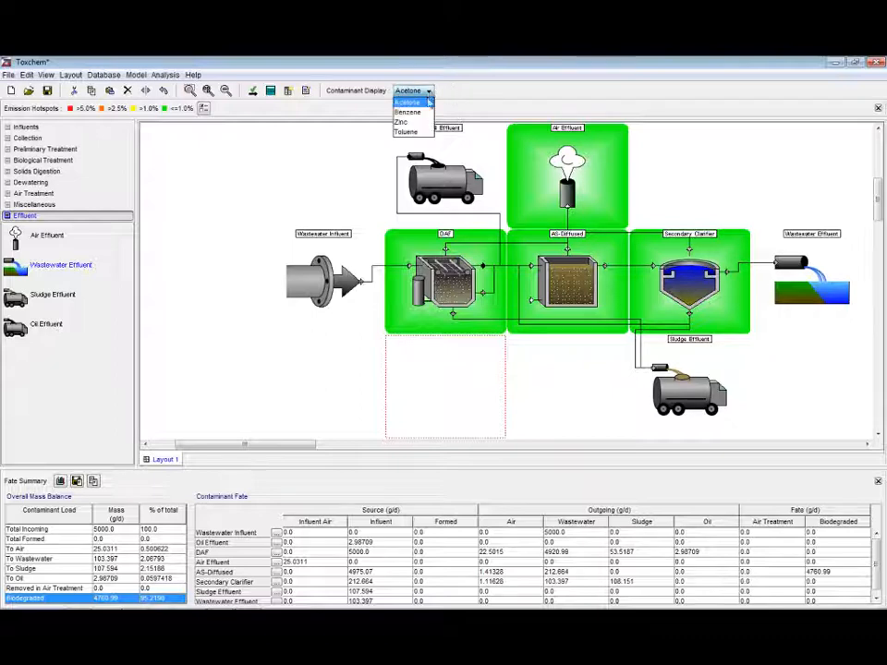
left_click(418, 111)
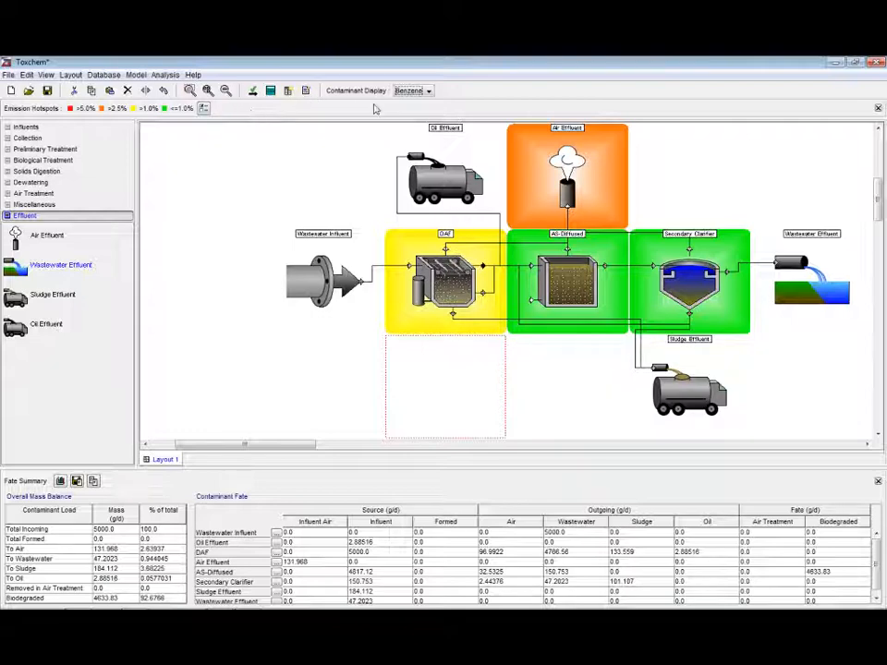
Switch the contaminant display to Toluene and examine its fate summary
left_click(430, 91)
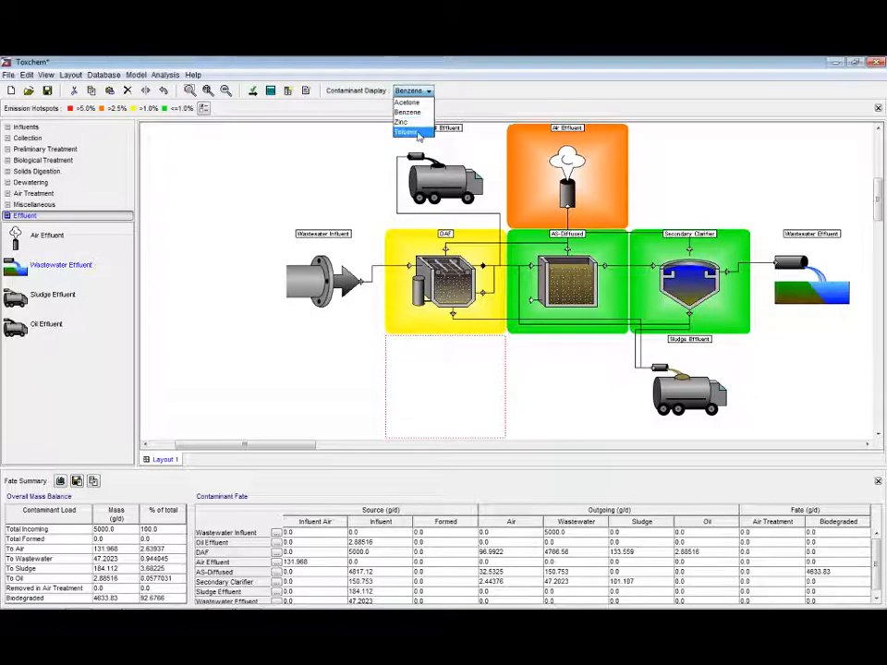
left_click(416, 132)
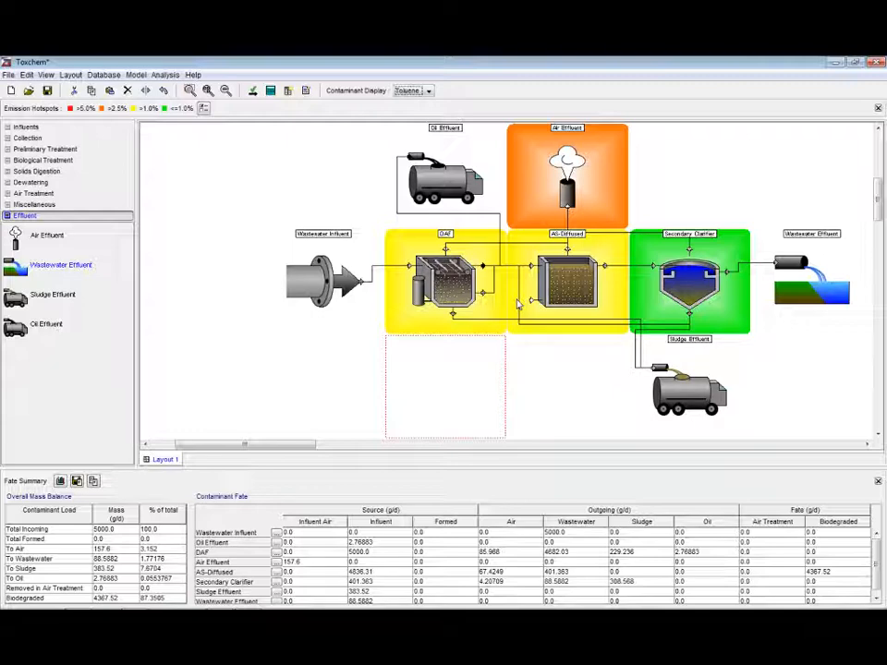
left_click(146, 568)
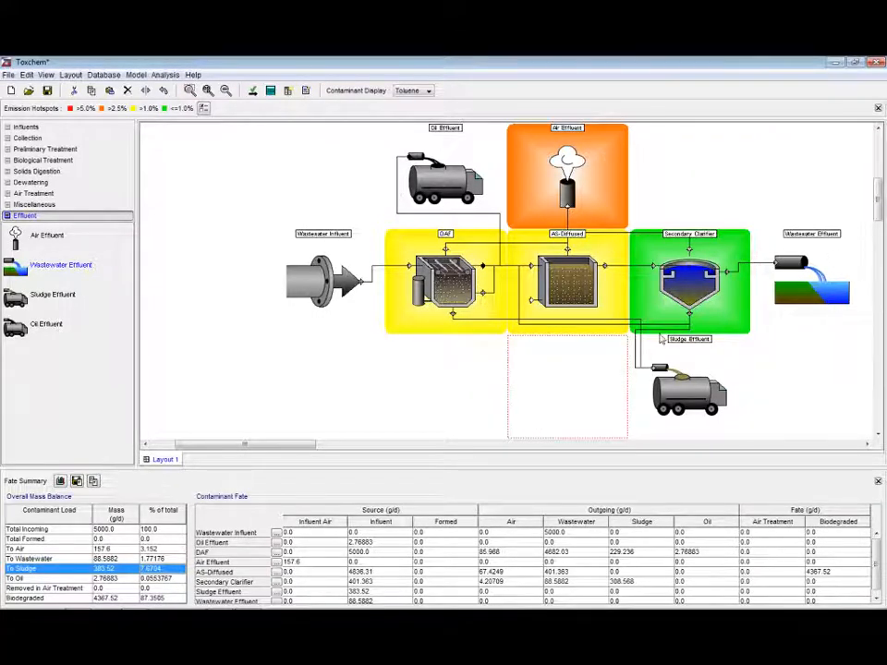
Open the organic chemical database, enlarge it, and select Acetone in the chemical list
left_click(105, 76)
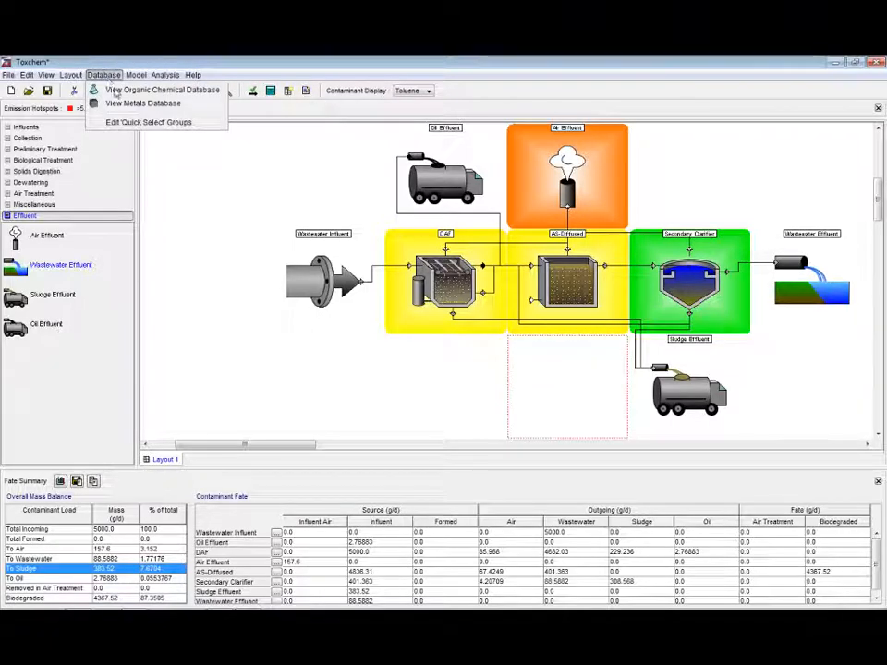
left_click(116, 90)
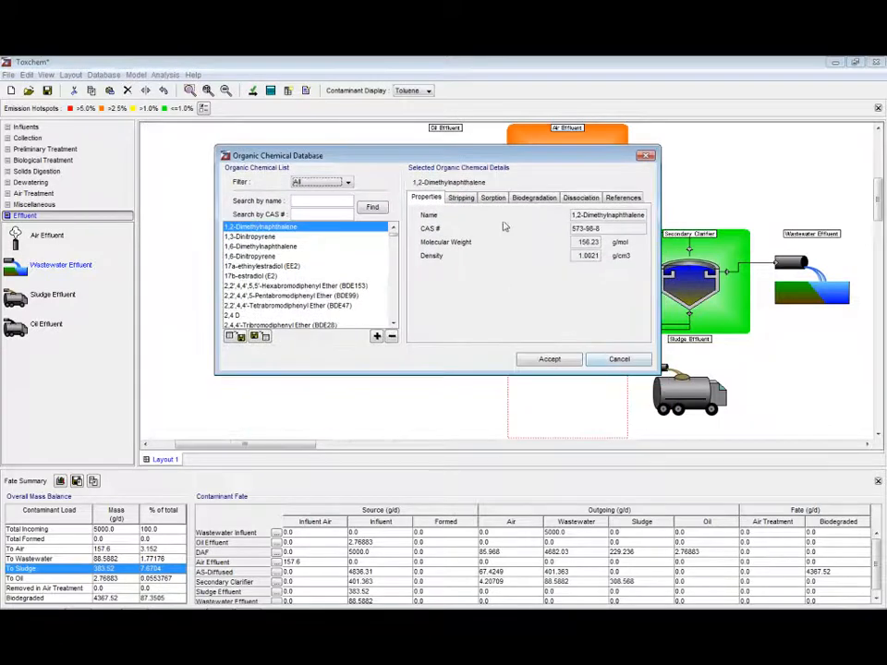
left_click_drag(657, 372, 697, 573)
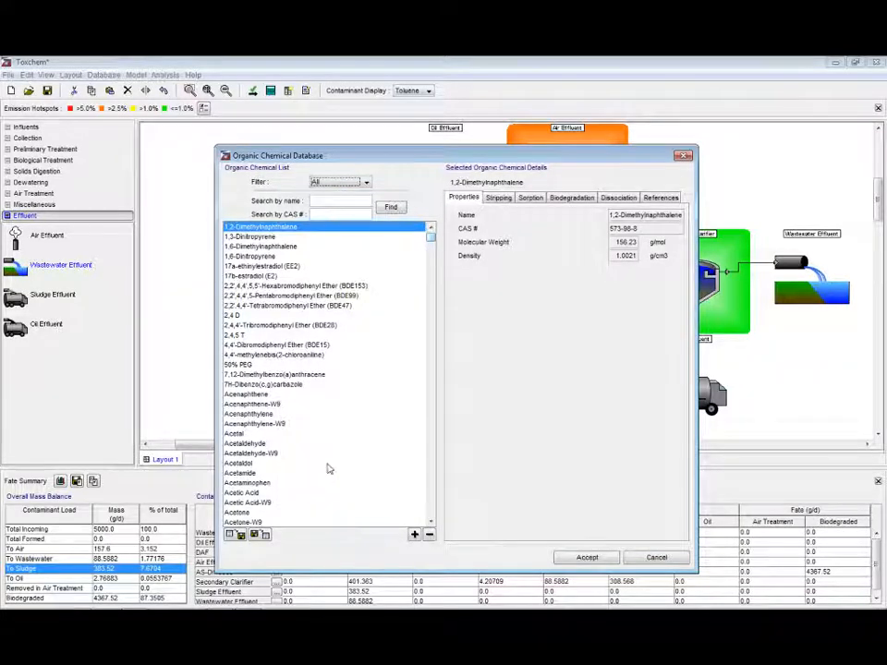
left_click(270, 483)
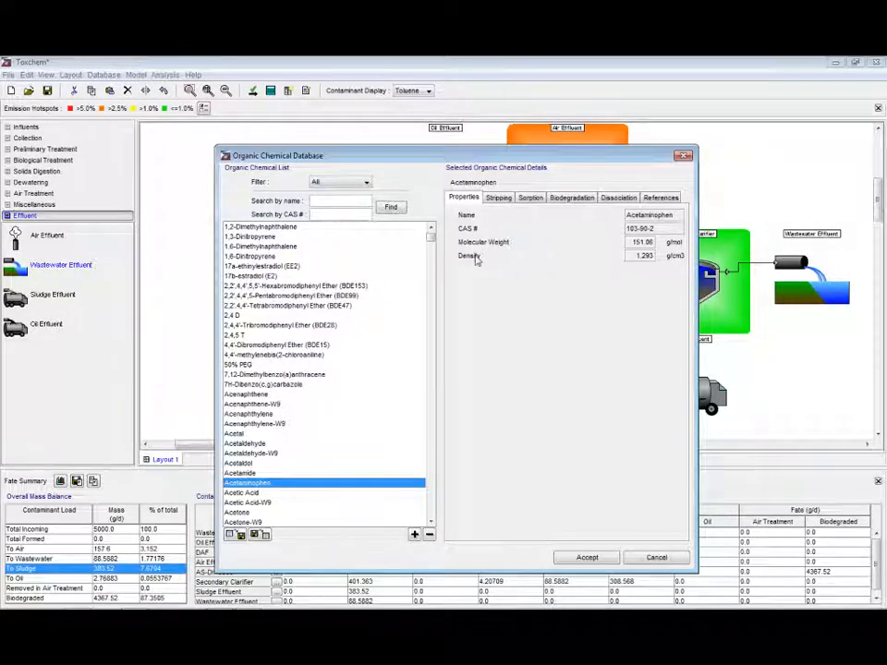
left_click(504, 198)
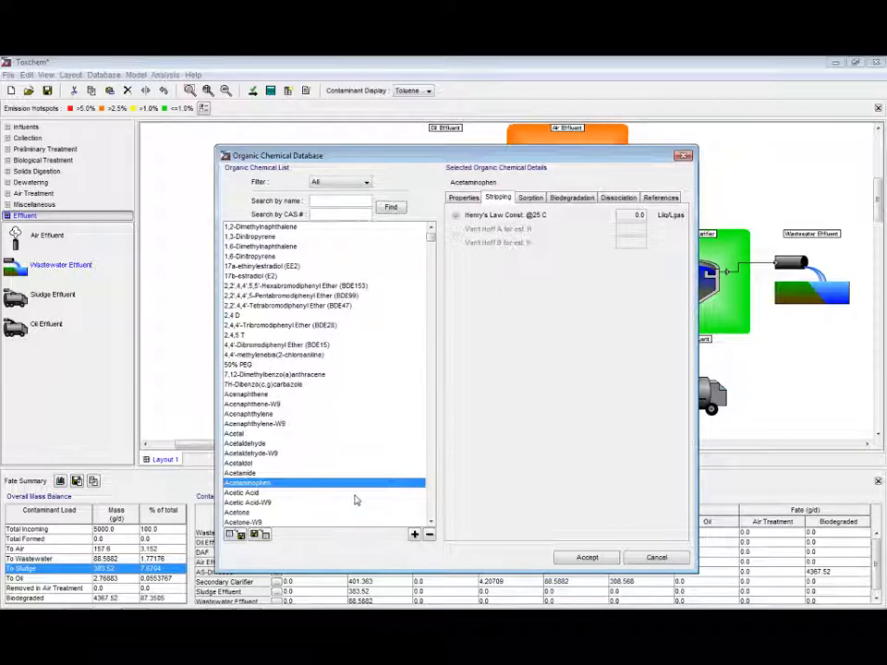
scroll(323, 438, "down", 1)
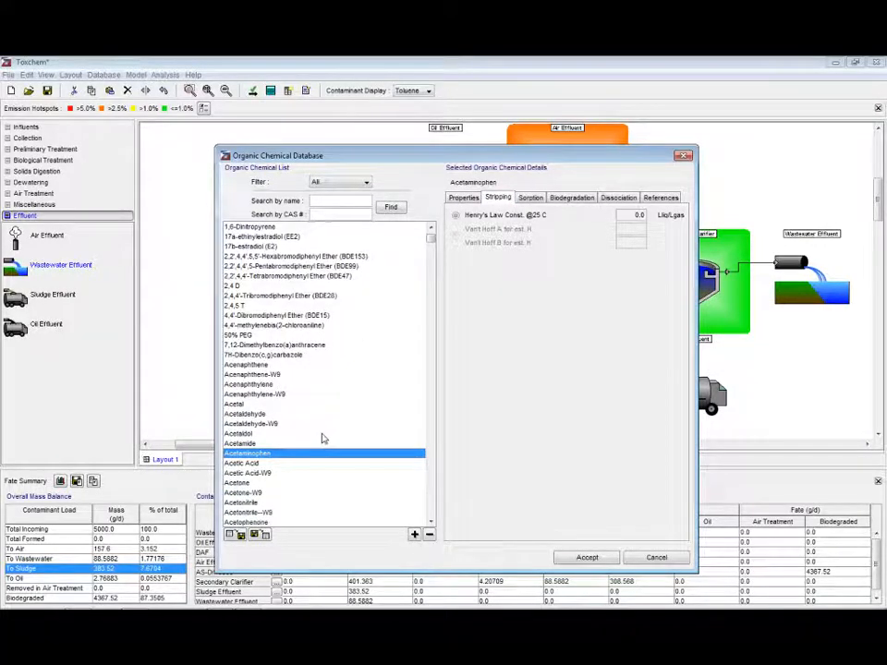
scroll(323, 438, "down", 3)
left_click(388, 395)
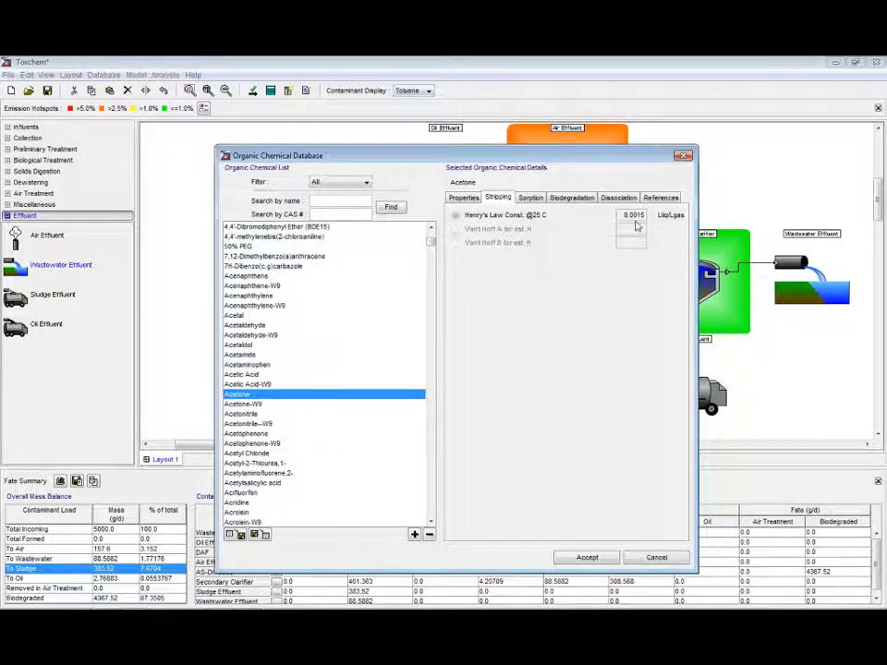
Review Acetone's sorption, biodegradation, dissociation and references data, then close the database without changes
left_click(532, 199)
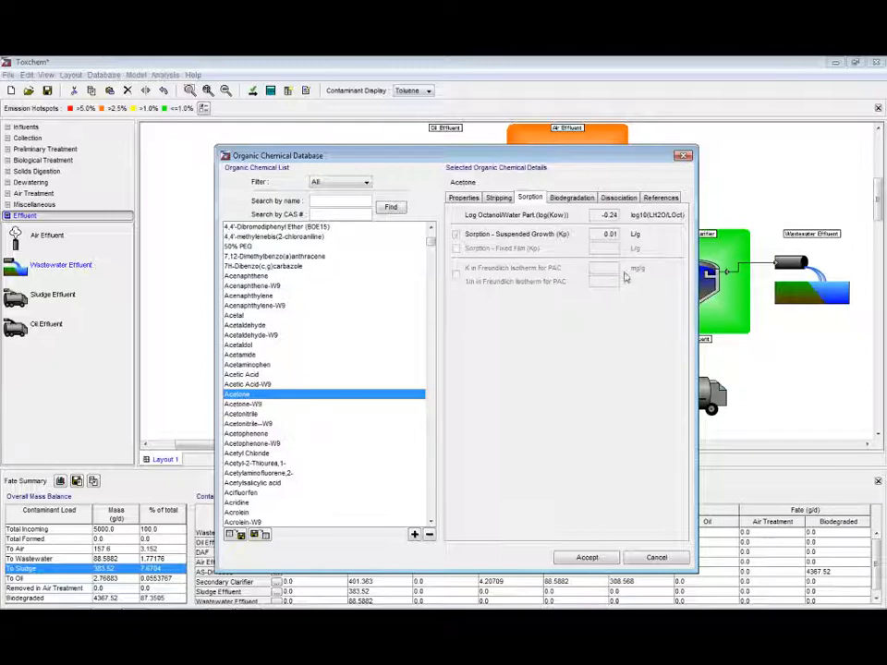
left_click(566, 199)
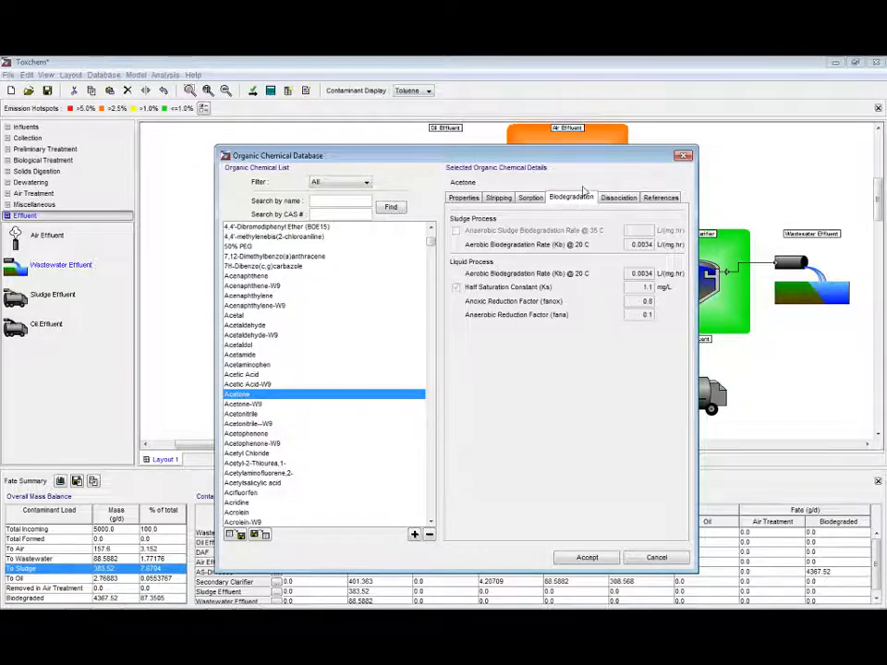
left_click(618, 199)
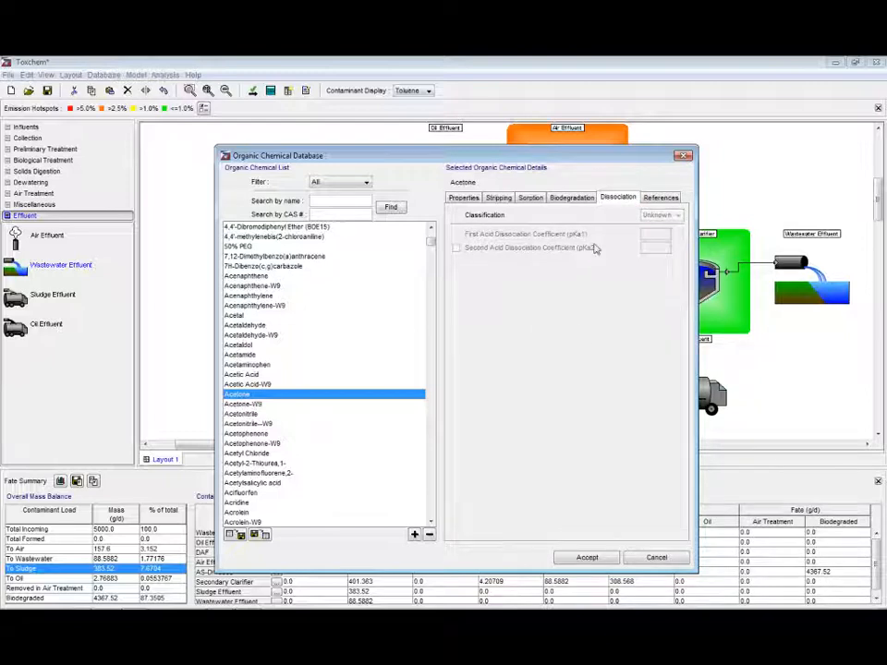
left_click(652, 200)
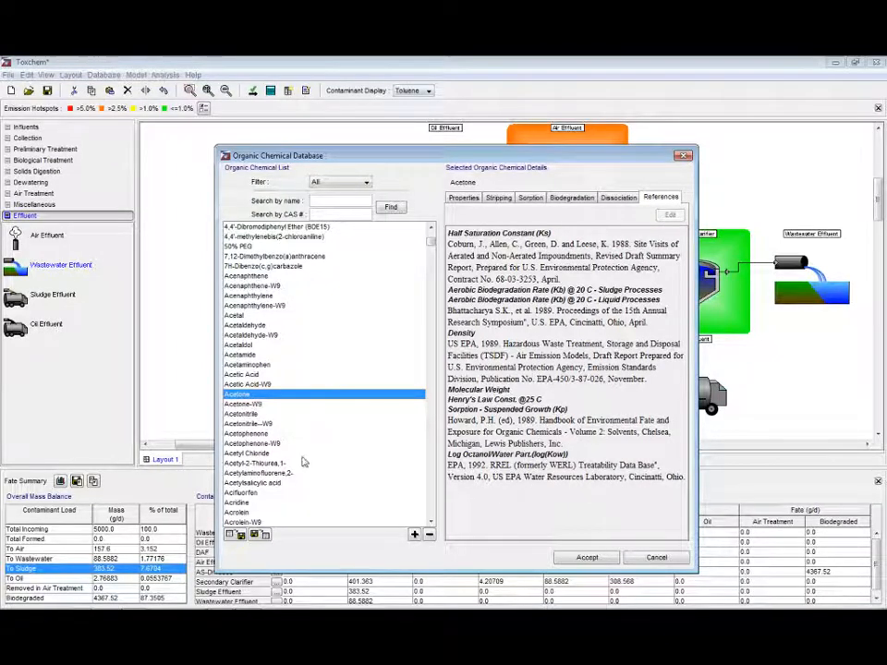
left_click(655, 558)
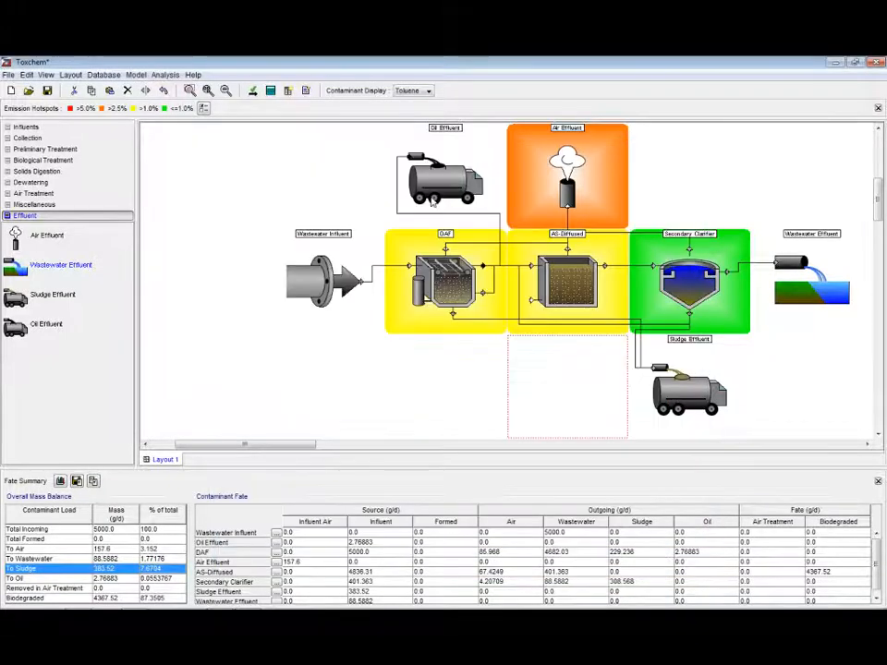
Generate an Excel report with all options as report.xls, overwriting the existing file
left_click(291, 91)
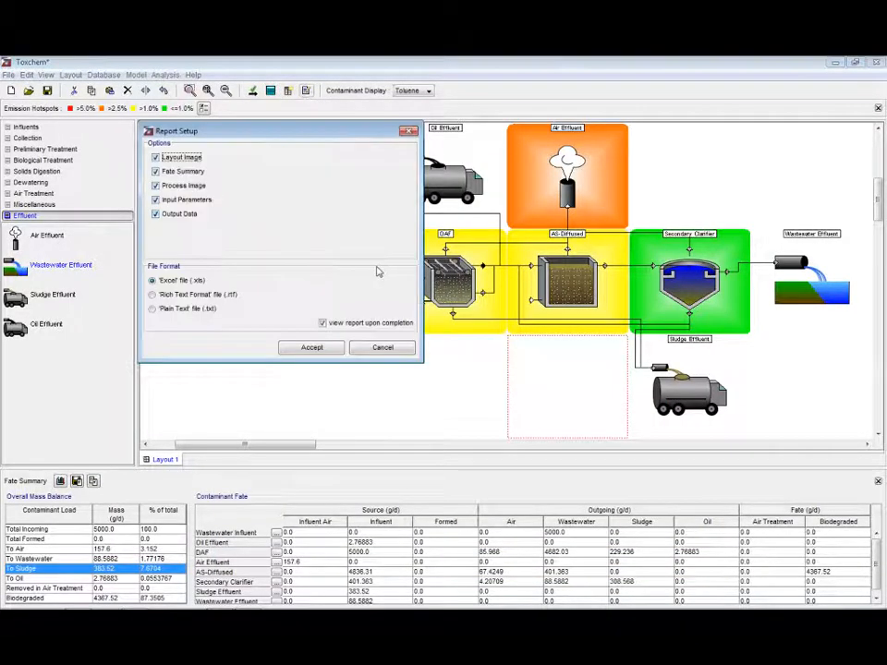
left_click(311, 347)
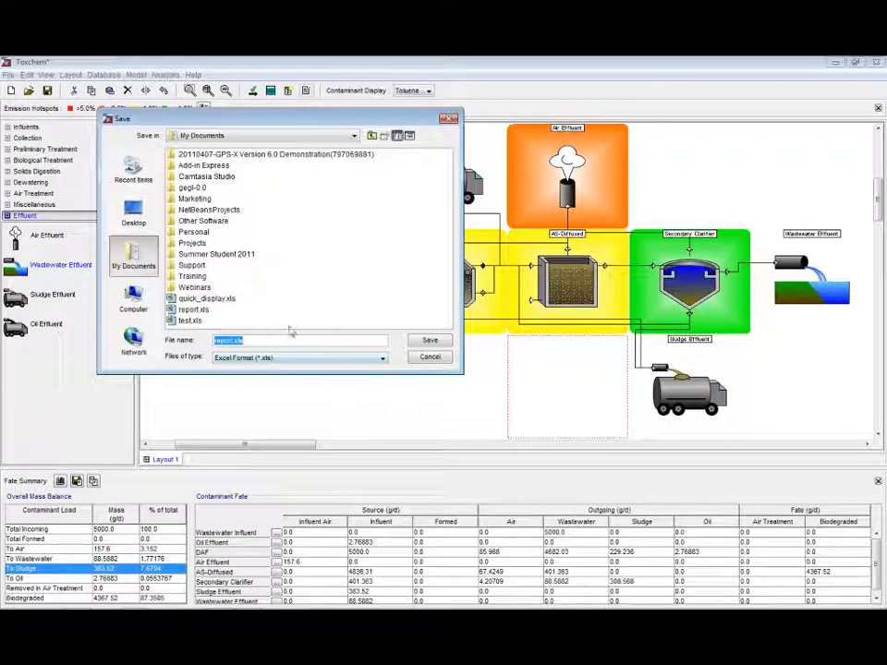
left_click(430, 341)
left_click(257, 262)
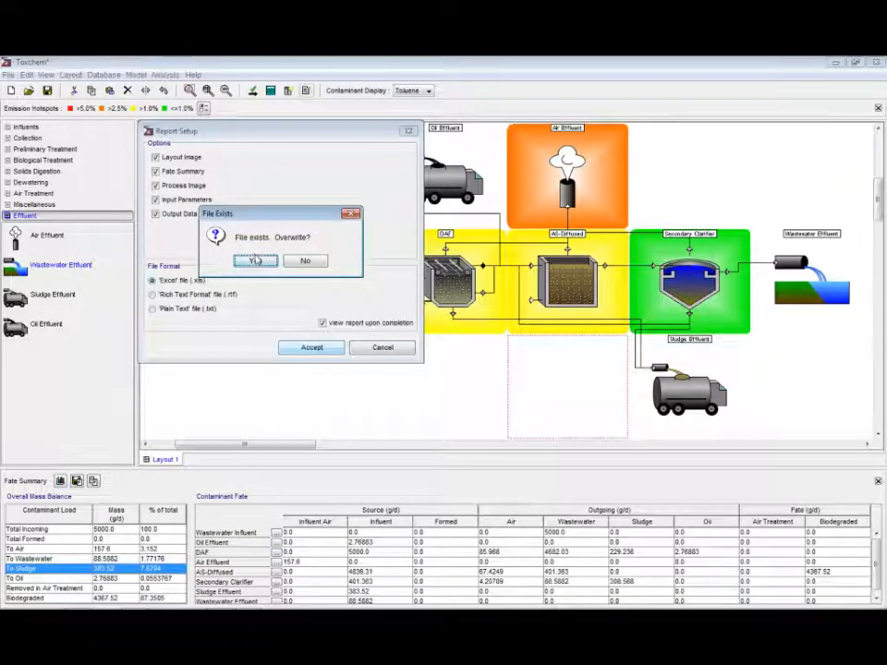
left_click(264, 263)
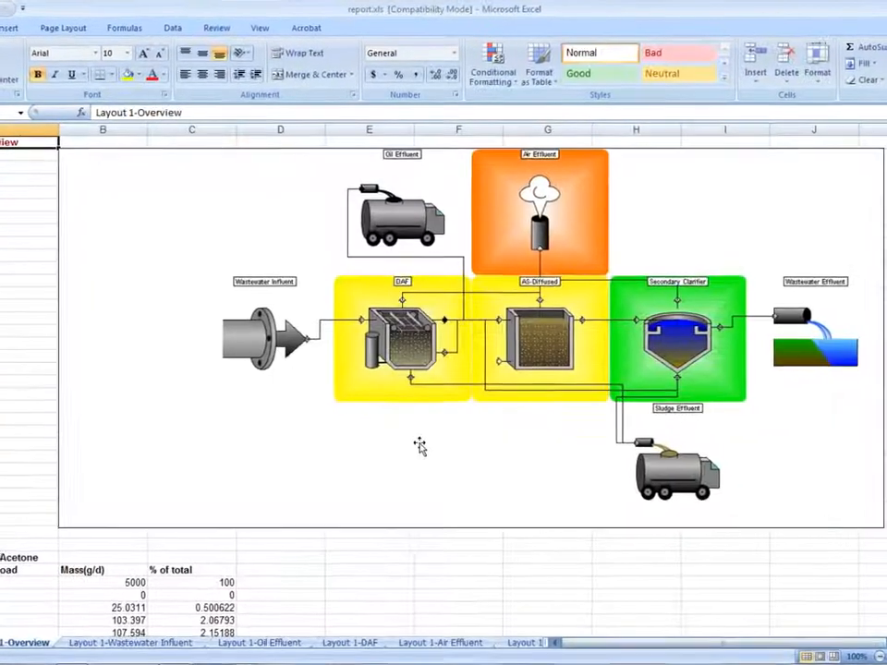
Examine the report's Overview sheet, scrolling through its flowsheet image and per-contaminant mass balance tables
scroll(212, 566, "down", 12)
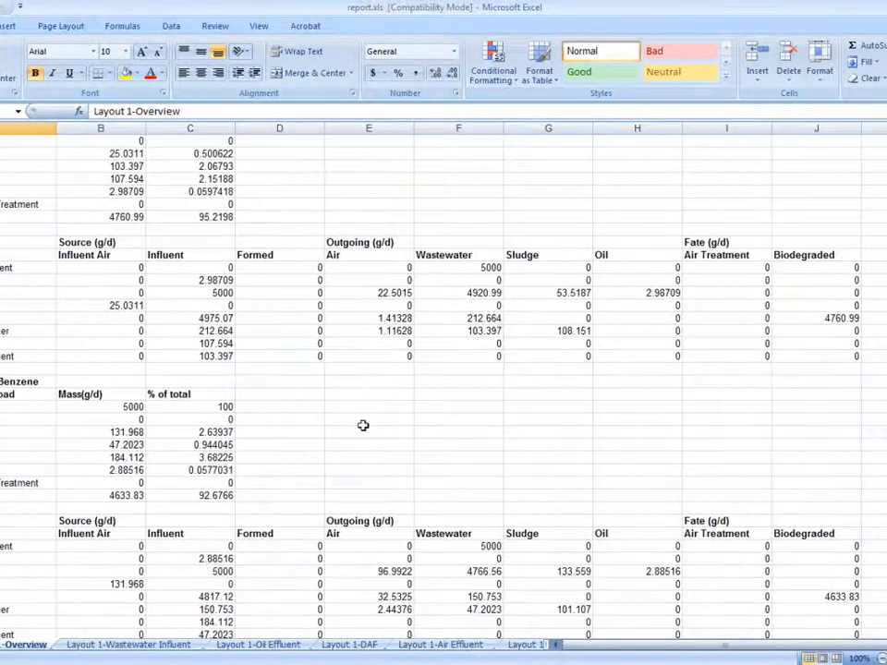
scroll(362, 426, "up", 6)
scroll(363, 426, "up", 6)
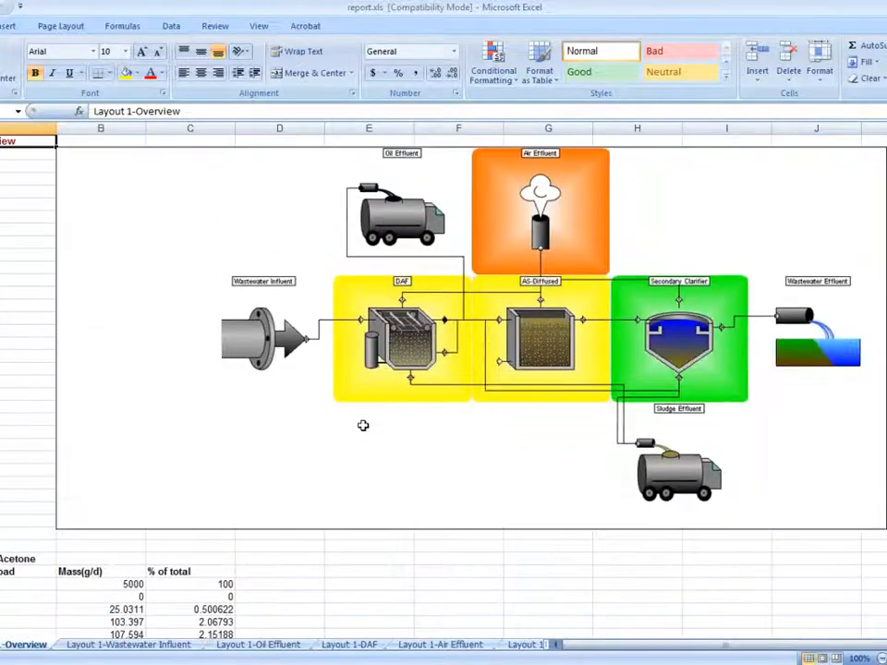
Examine the report's unit worksheets from Wastewater Influent through AS-Diffused, then switch back to Toxchem
left_click(183, 645)
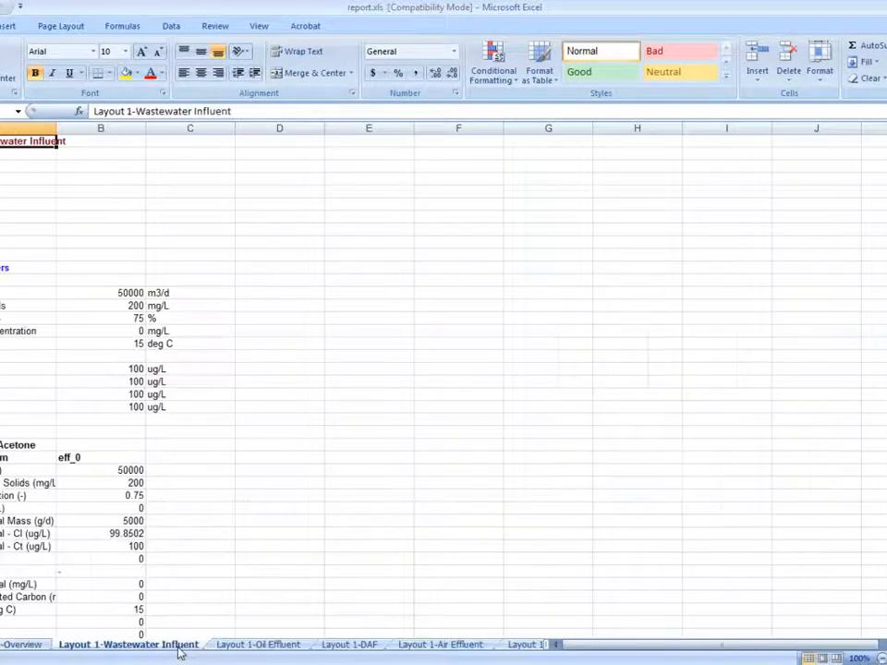
left_click(268, 645)
left_click(348, 647)
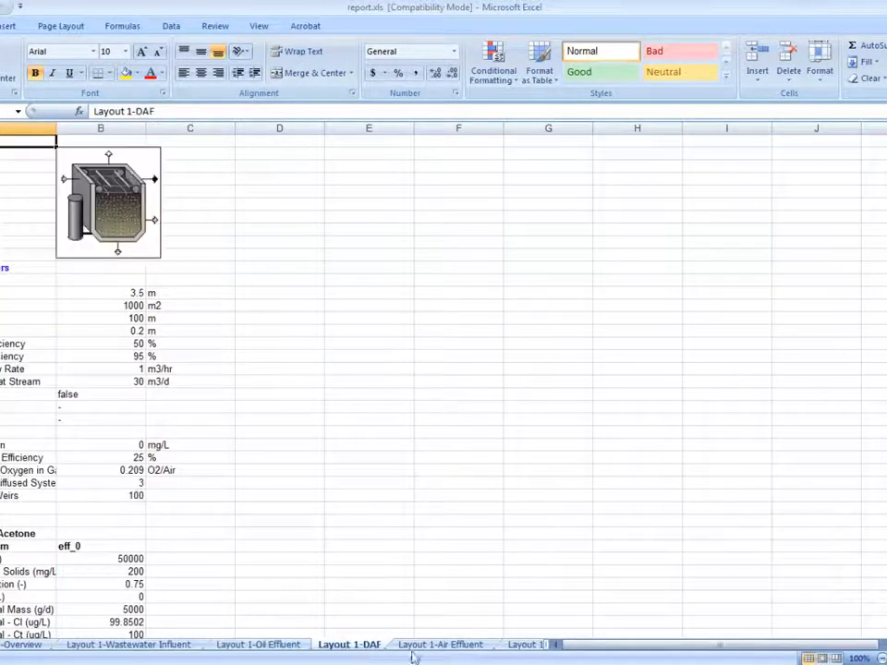
left_click(435, 646)
left_click(525, 646)
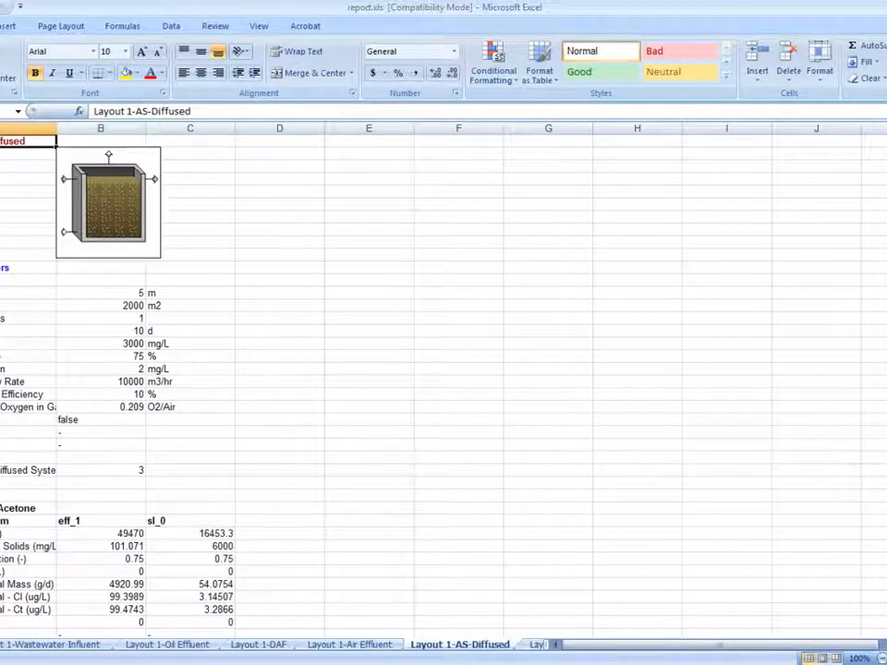
key("alt+Tab")
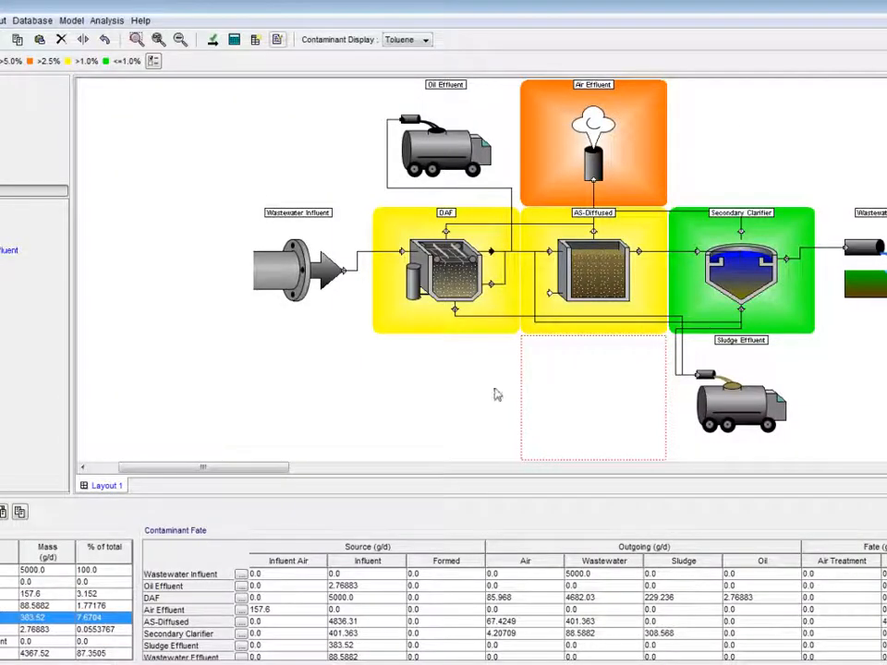
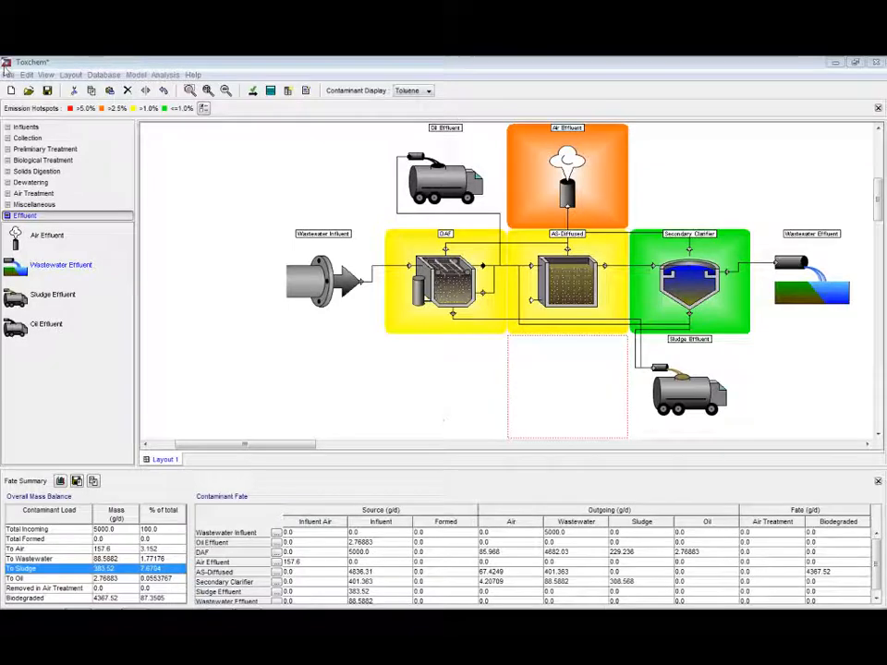
Open the recent layout file petrodemo2.tox, dismissing the prompt about the current layout
left_click(9, 74)
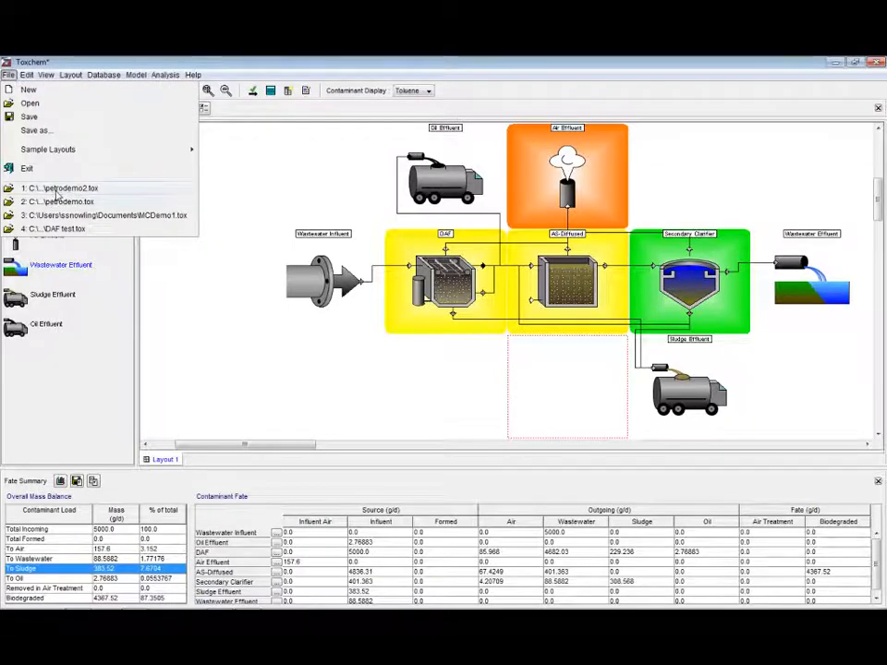
left_click(56, 202)
left_click(442, 352)
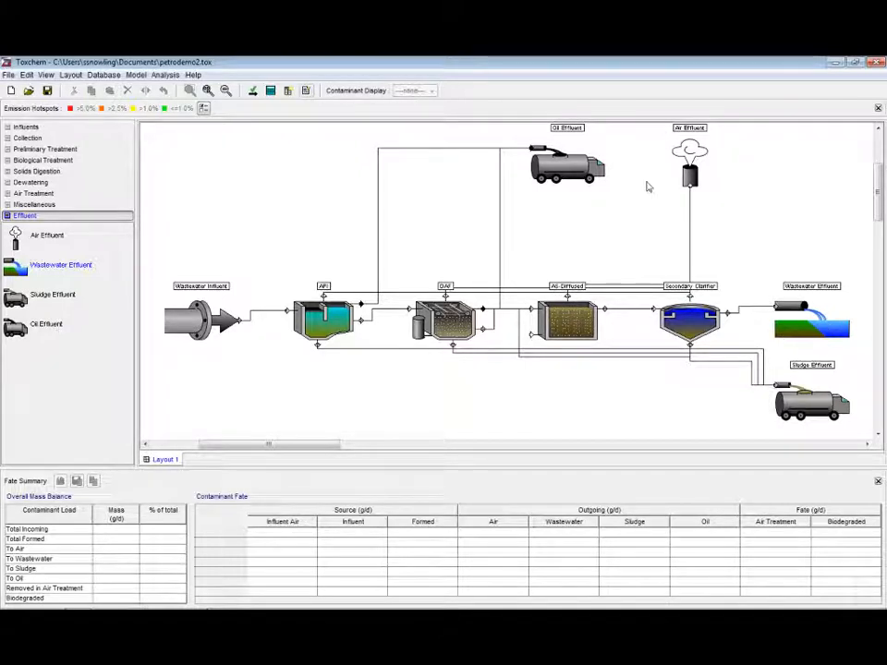
Solve the layout, acknowledge the success message, and review the overall mass balance rows for Dimethyl Amine
left_click(269, 92)
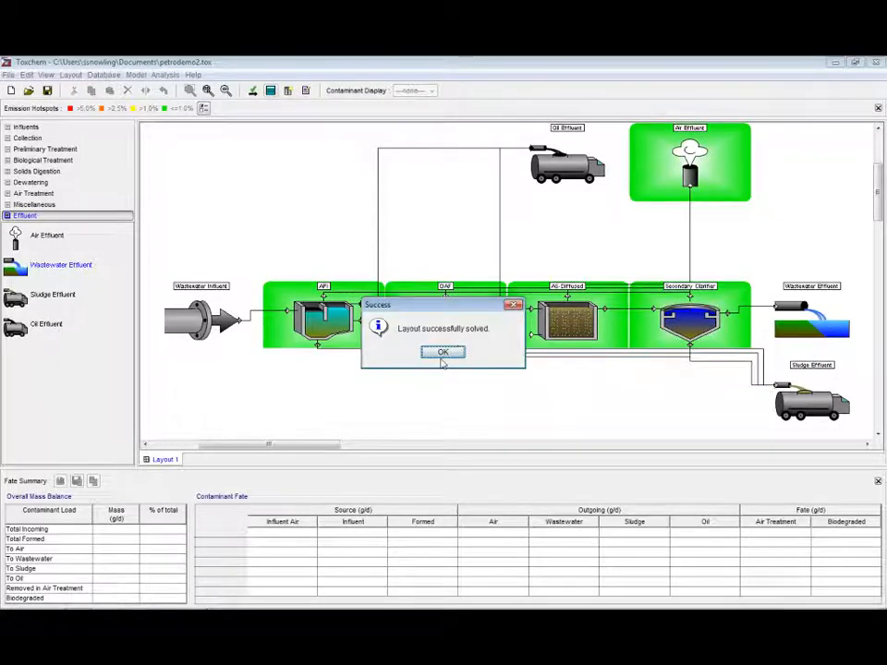
left_click(442, 358)
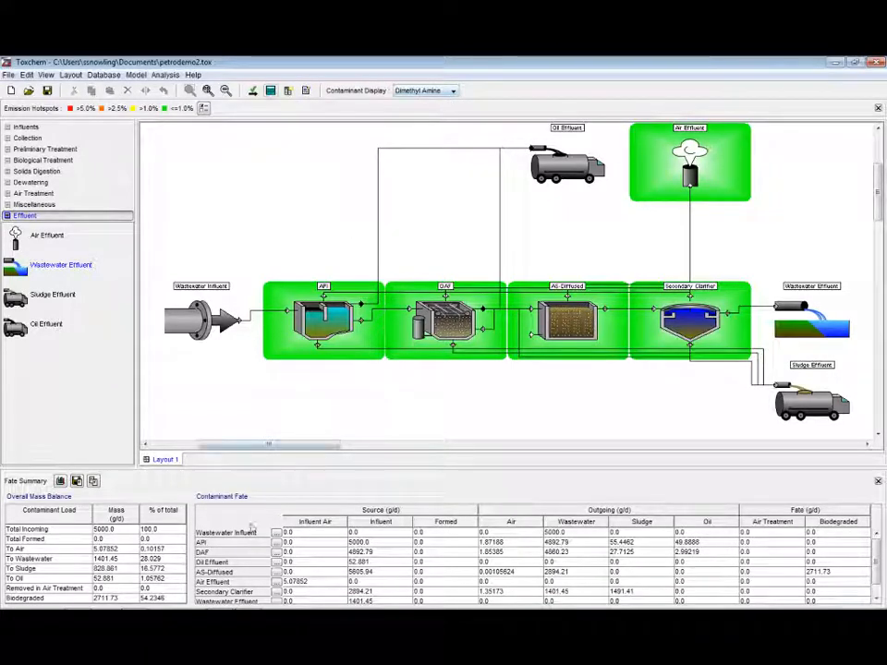
left_click(175, 599)
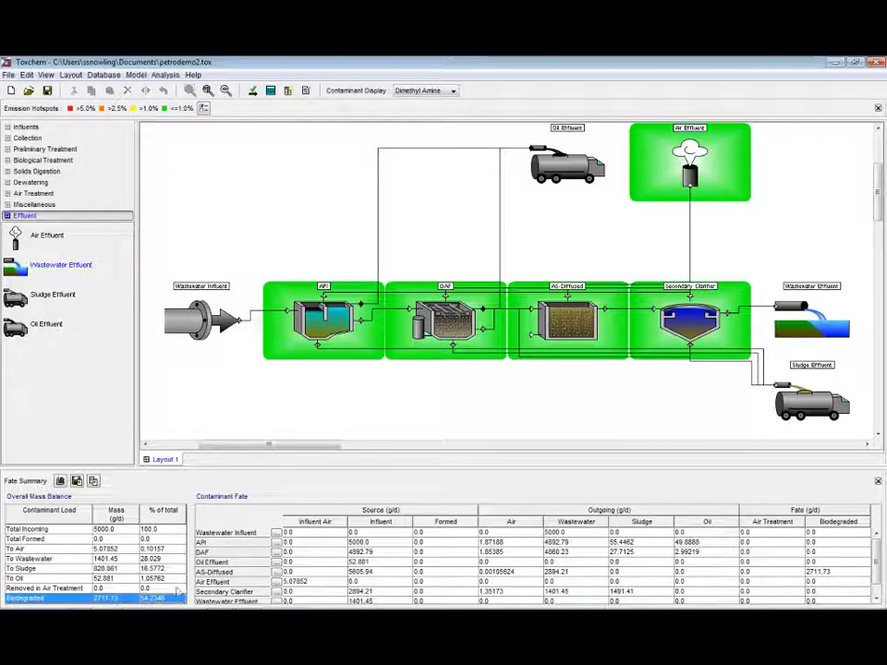
left_click(172, 559)
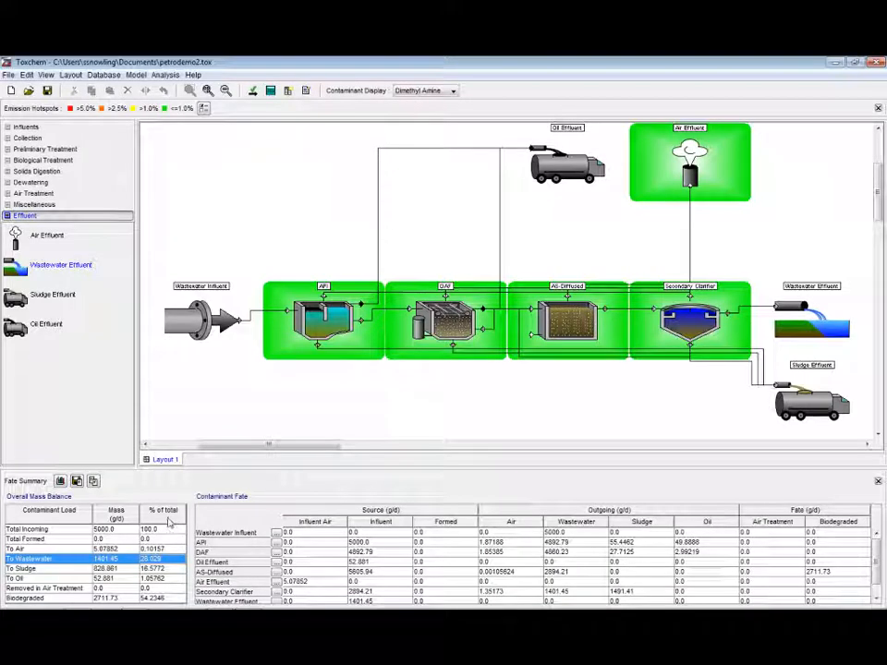
left_click(139, 549)
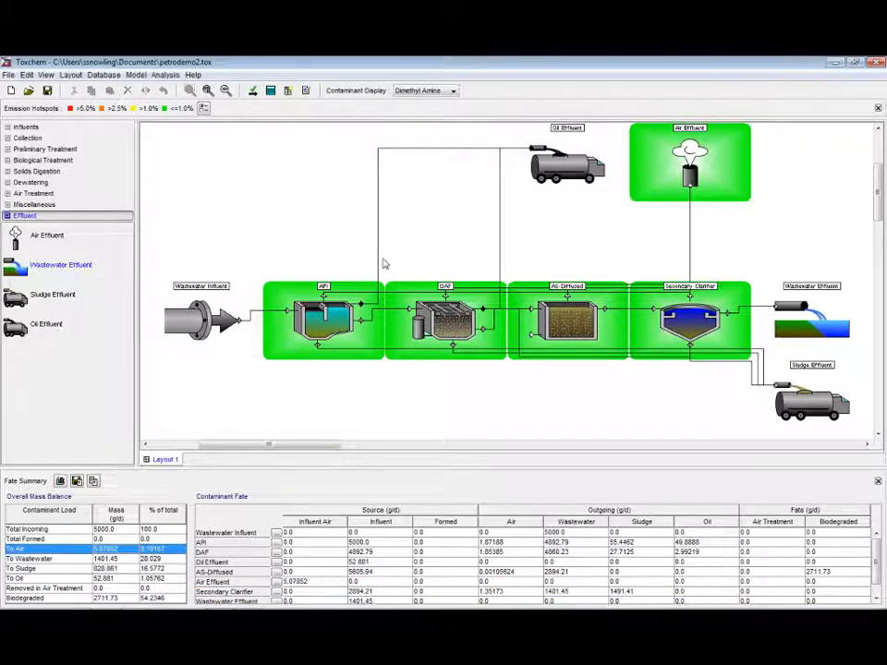
Switch the contaminant display to Methyl Amine and then Ammonia, reviewing each overall mass balance
left_click(409, 90)
left_click(424, 124)
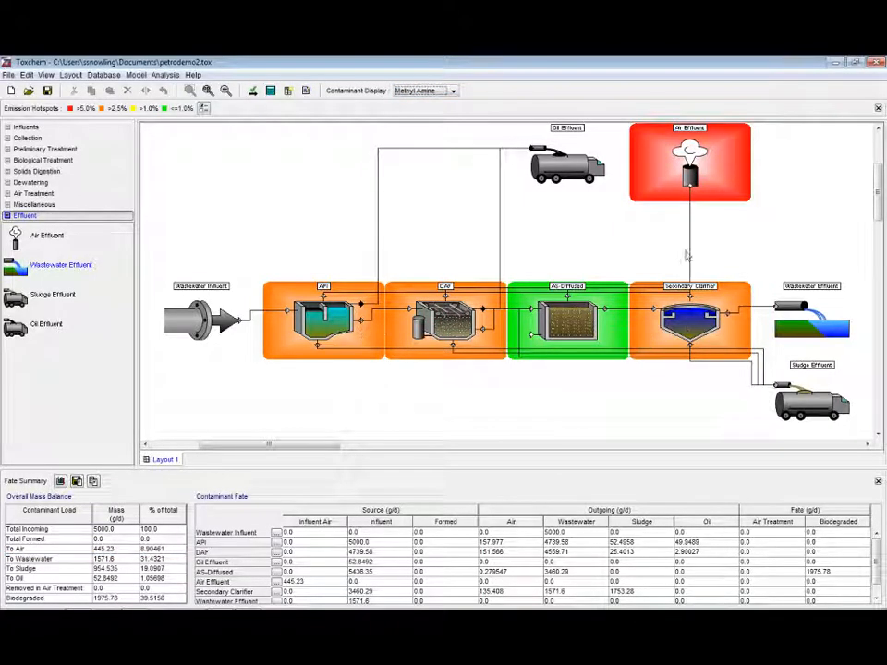
left_click(146, 550)
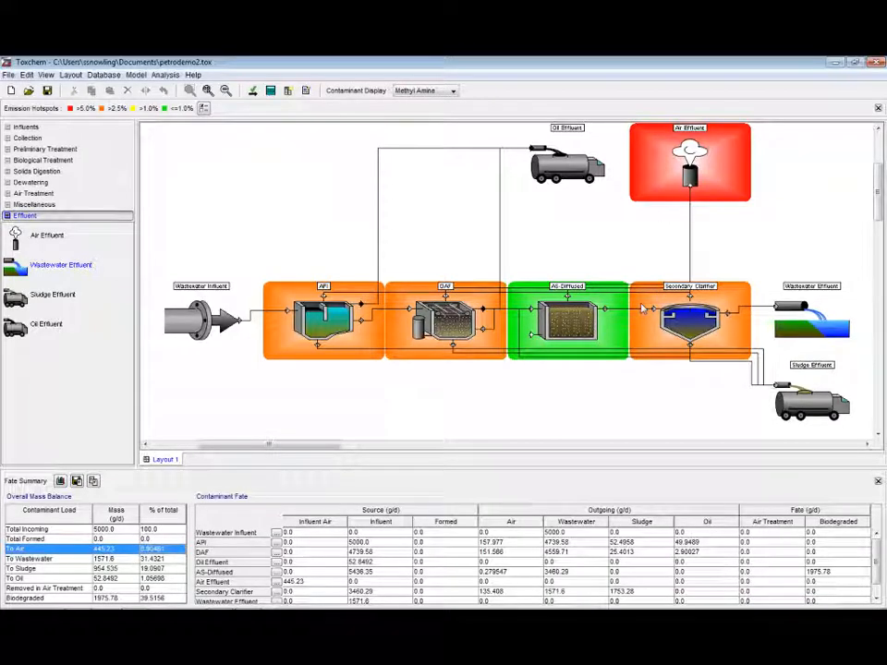
left_click(427, 90)
left_click(415, 137)
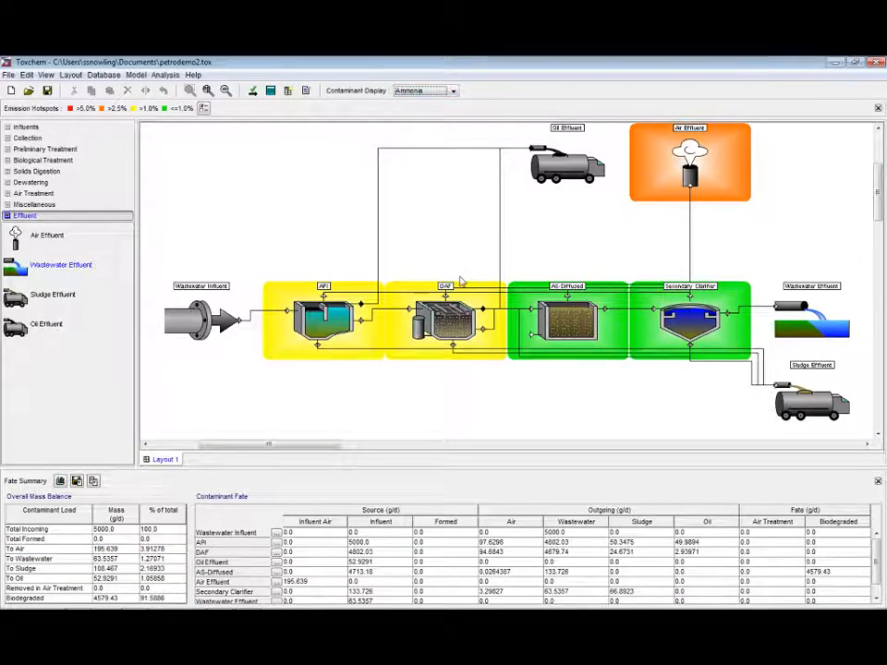
left_click(166, 599)
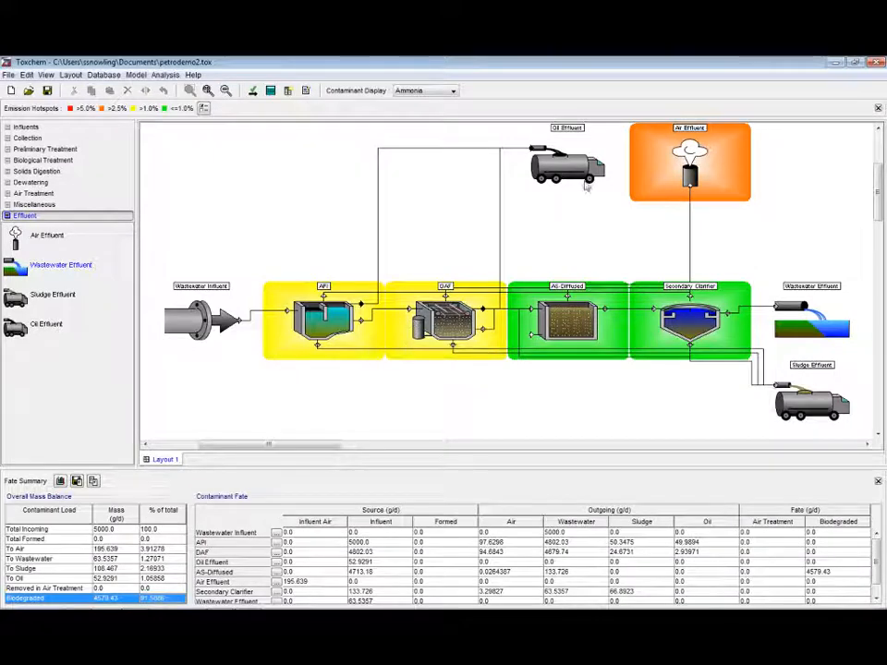
Display Hydrogen Sulfide and examine its overall mass balance and per-unit contaminant fate rows
left_click(430, 90)
left_click(435, 142)
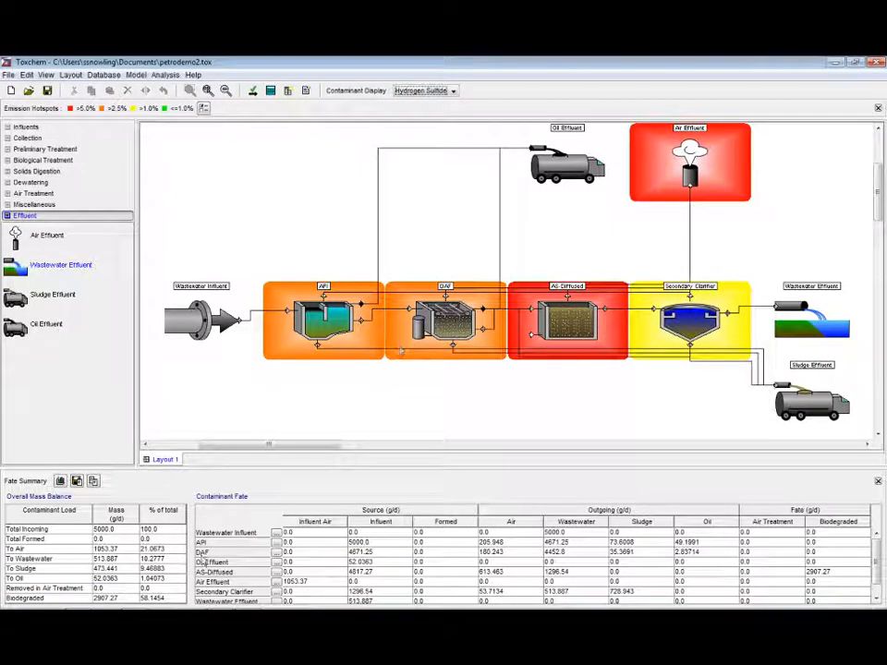
left_click(171, 549)
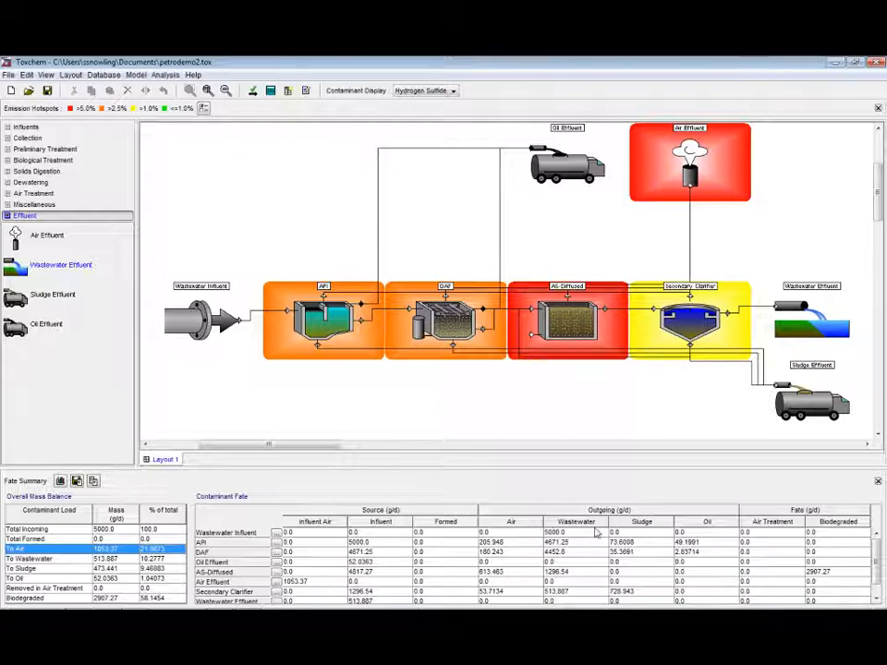
left_click(515, 583)
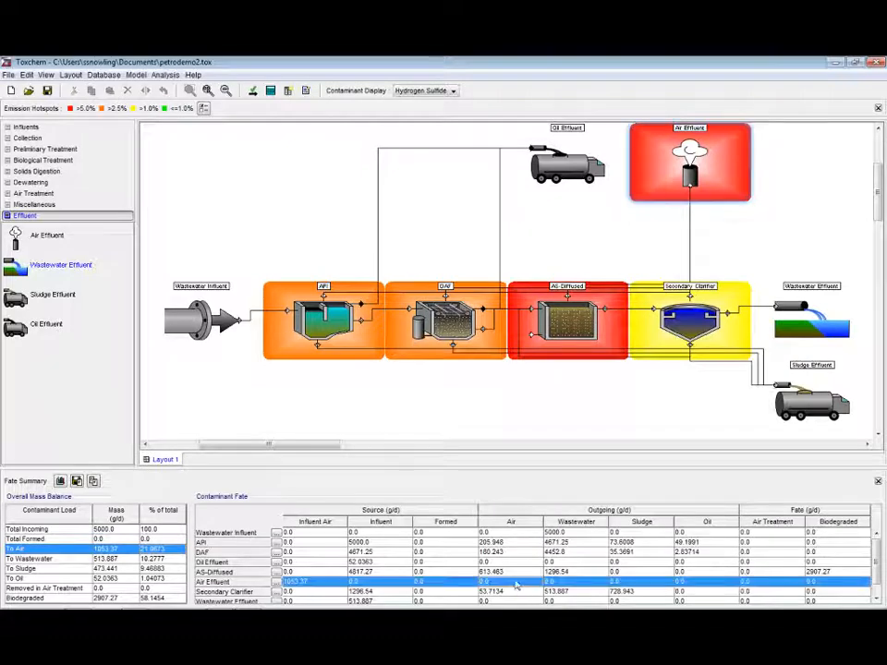
left_click(517, 573)
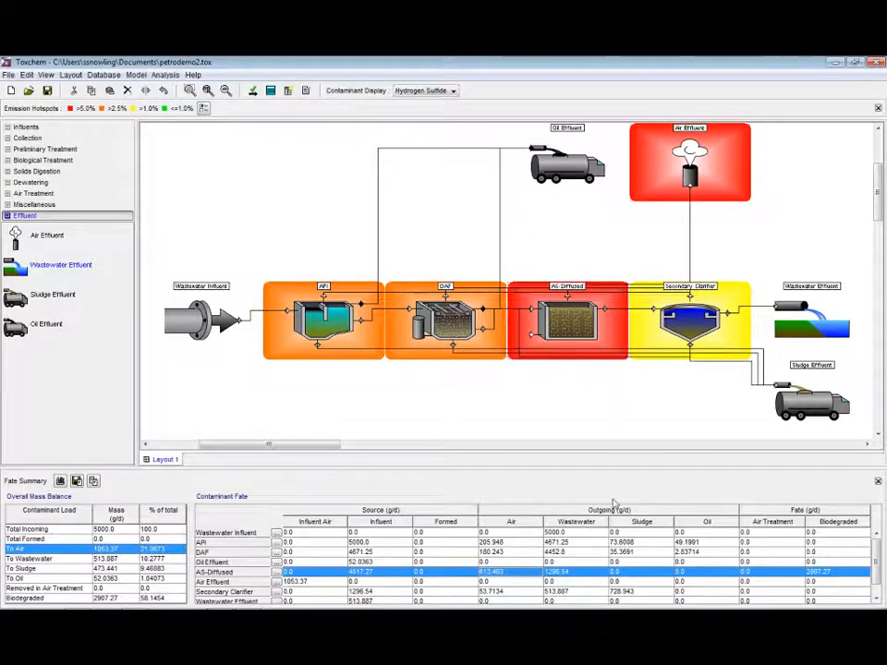
scroll(518, 565, "down", 1)
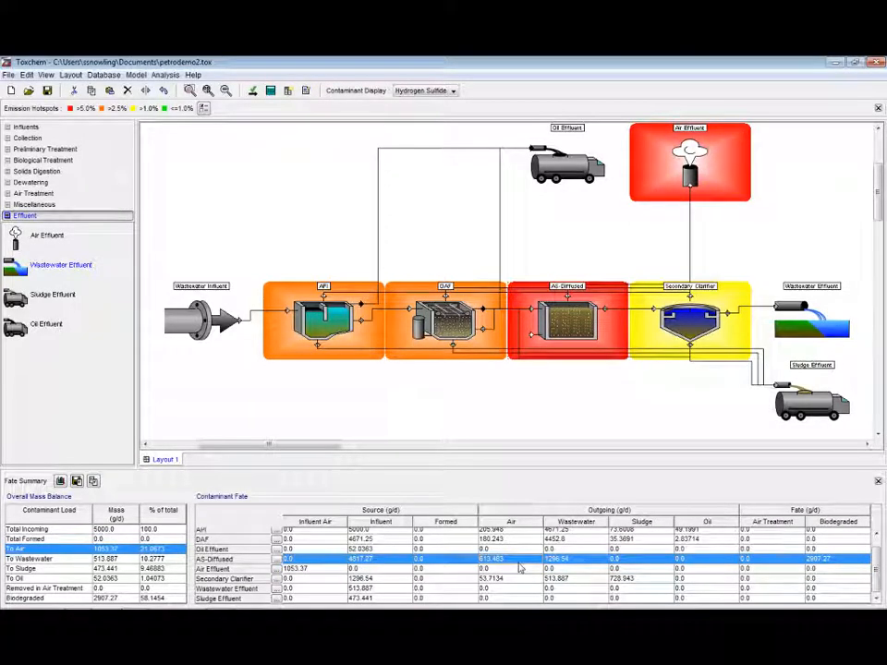
scroll(520, 568, "up", 1)
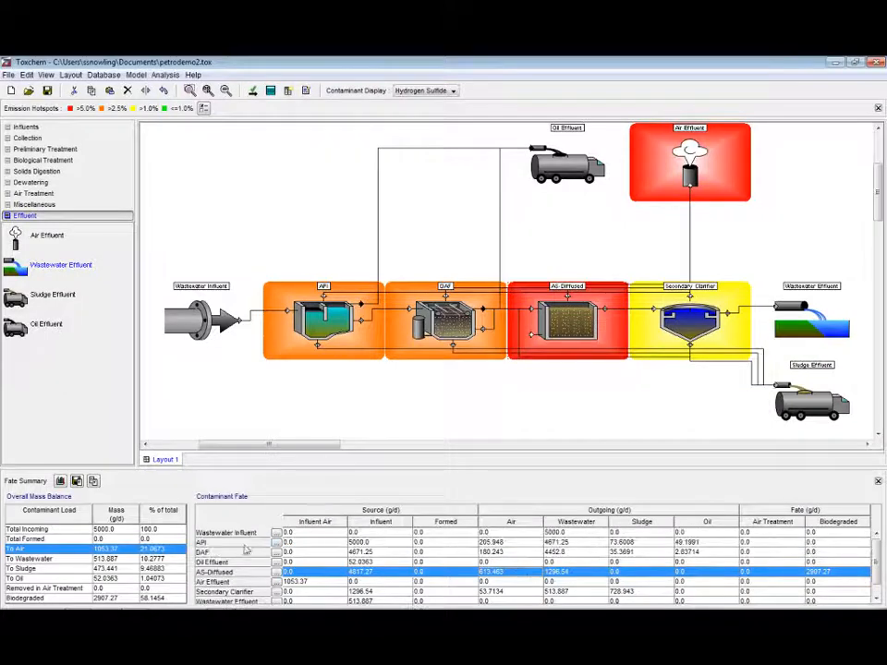
left_click(491, 552)
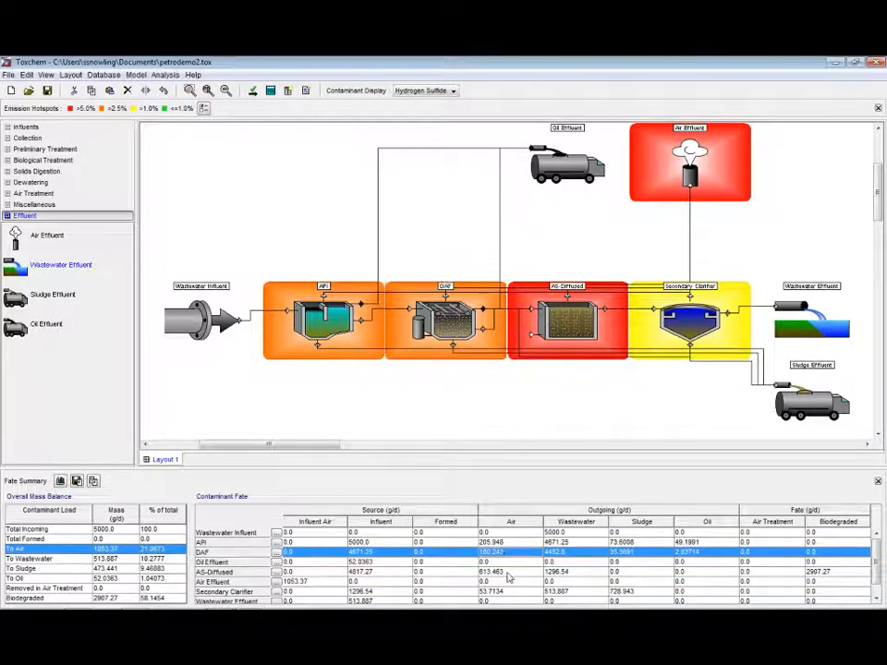
left_click(507, 573)
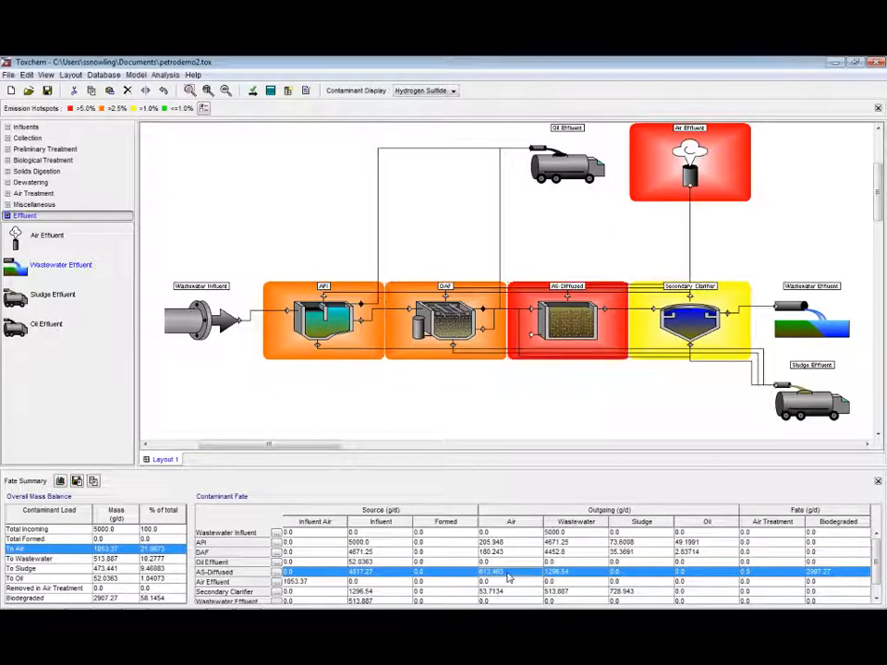
scroll(507, 578, "down", 1)
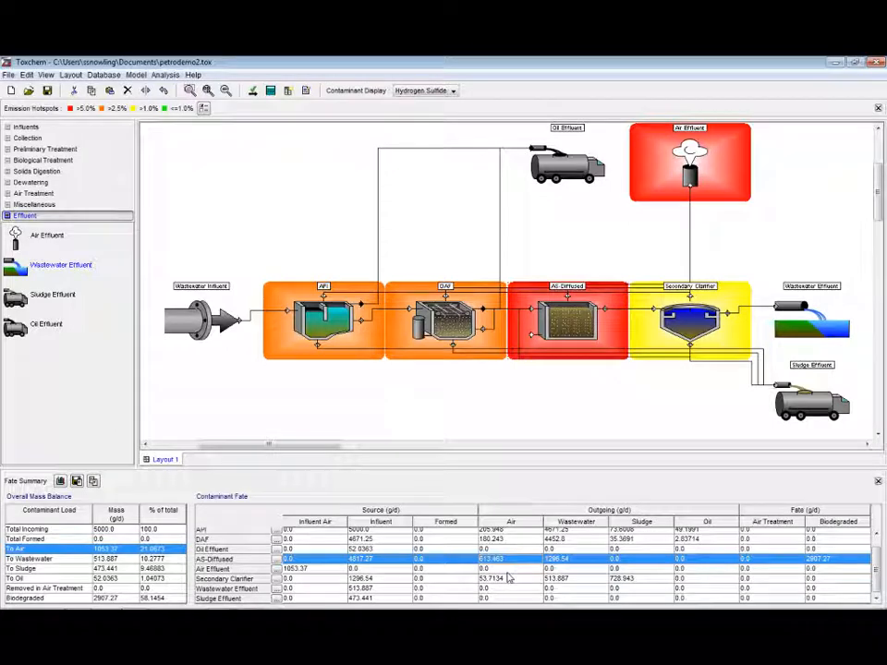
Display Cyclohexylamine and review its biodegraded share in the overall mass balance
left_click(434, 90)
left_click(421, 151)
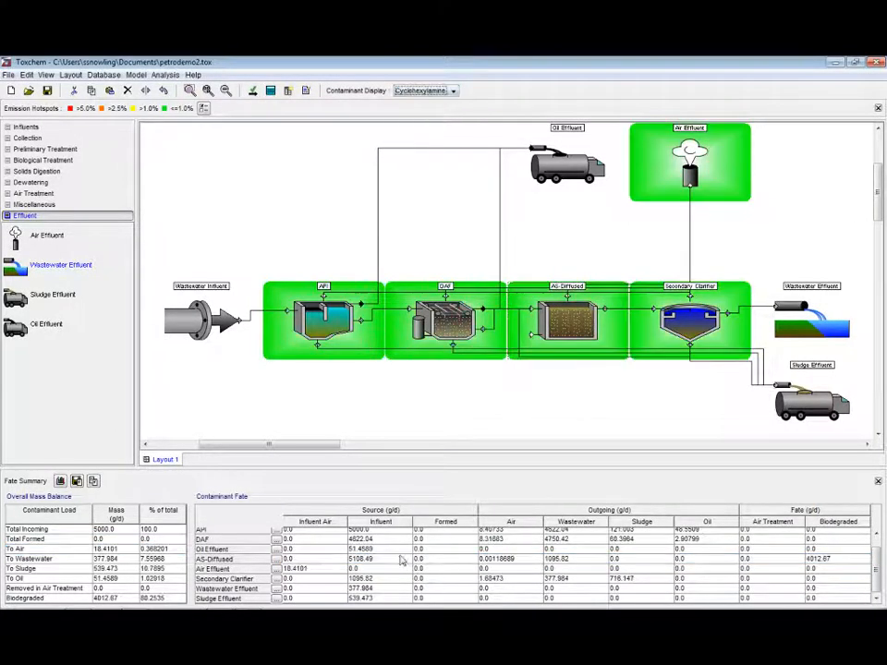
left_click(167, 599)
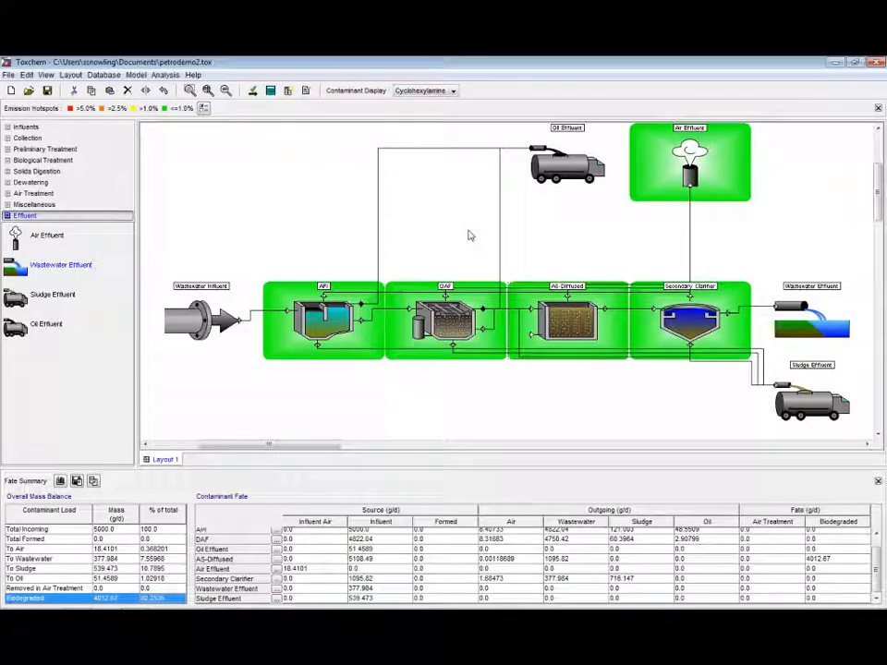
Open Sensitivity Analysis and choose Cyclohexylamine as the contaminant
left_click(167, 76)
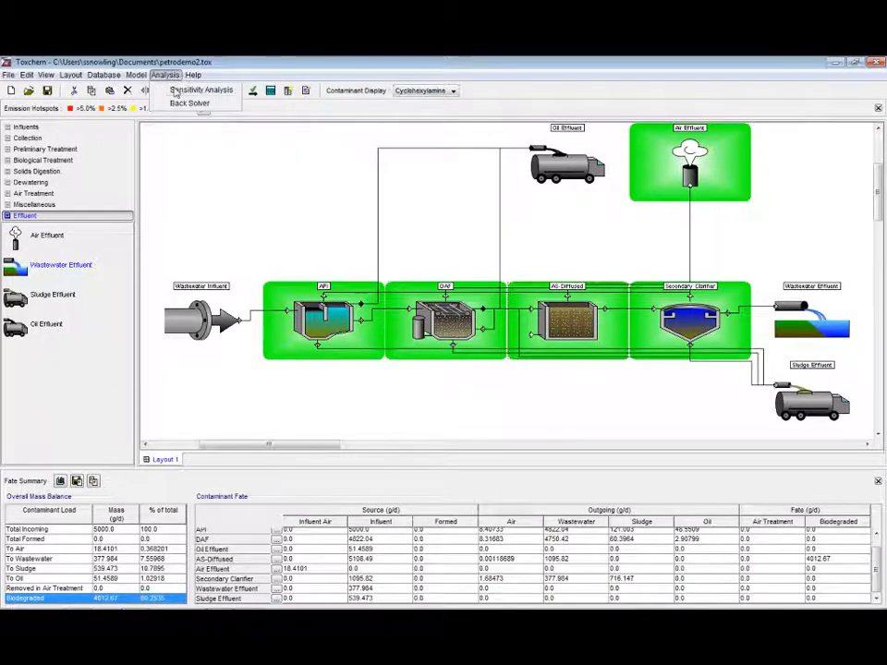
left_click(176, 90)
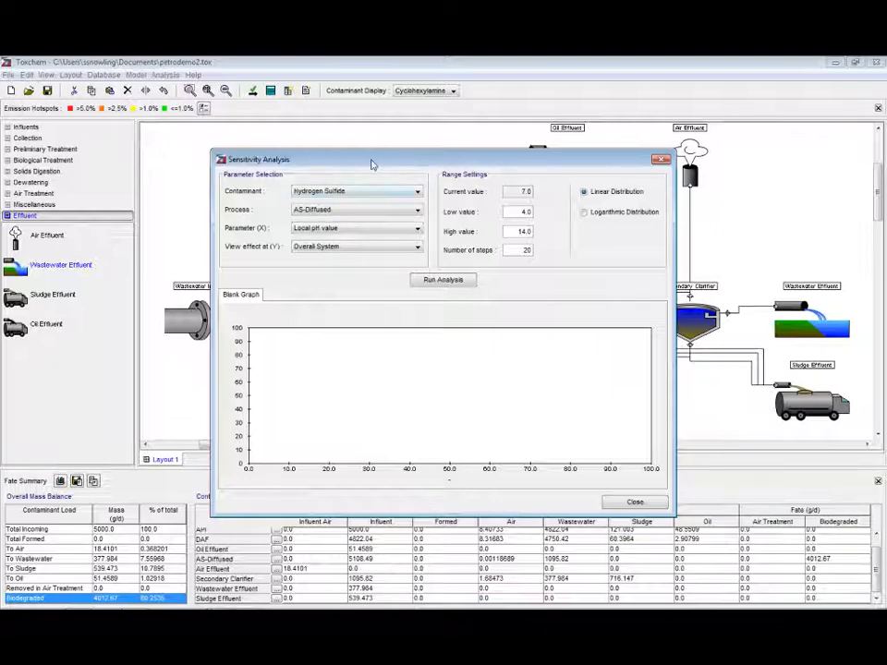
left_click(357, 191)
left_click(352, 251)
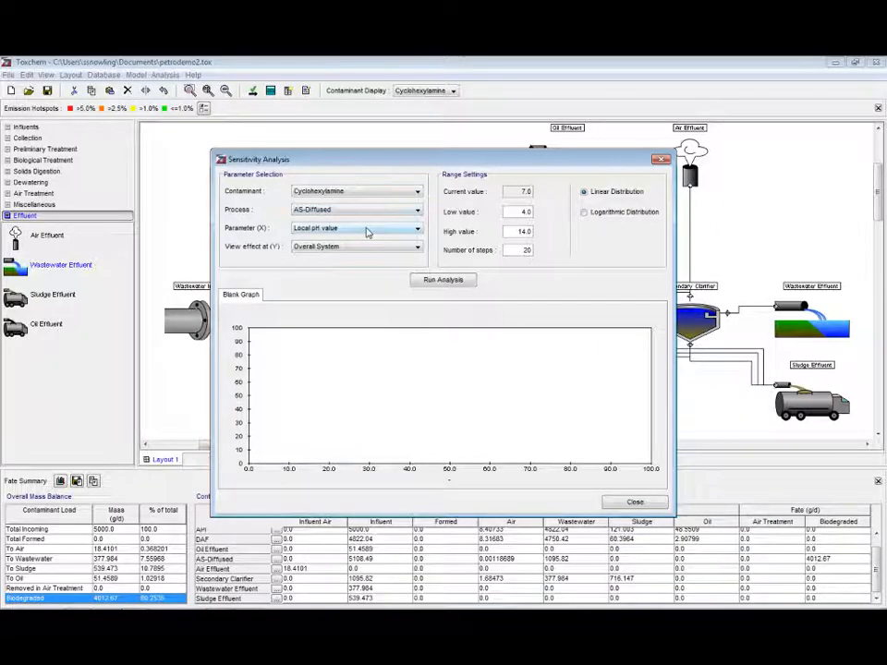
Set the analysed process to Wastewater Influent and the parameter to Temperature
left_click(368, 228)
scroll(369, 268, "up", 1)
left_click(397, 211)
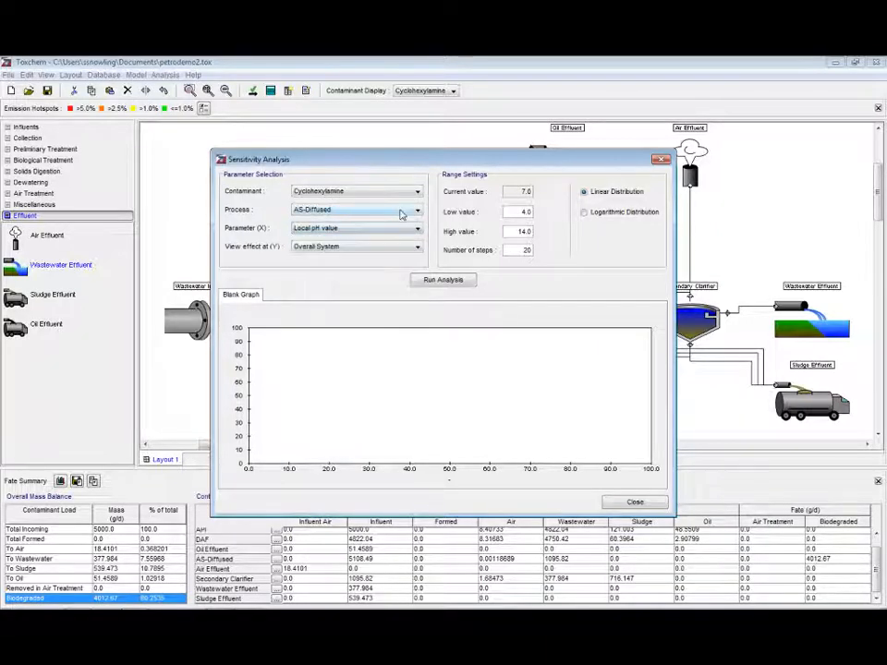
left_click(397, 211)
left_click(401, 223)
left_click(394, 228)
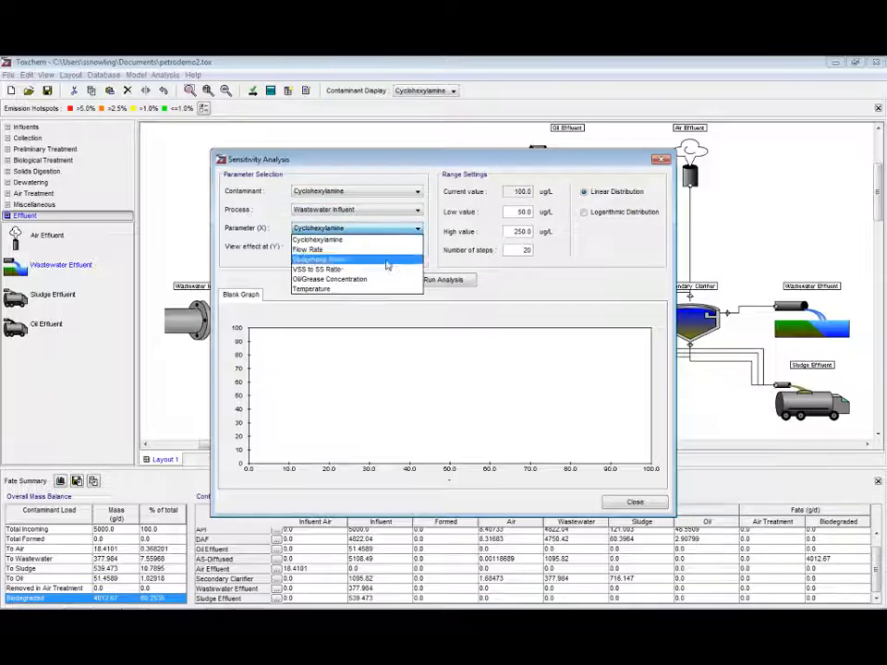
left_click(384, 290)
Set the temperature range from 5 to 35 deg C and run the sensitivity analysis
left_click_drag(519, 211, 548, 215)
type("5")
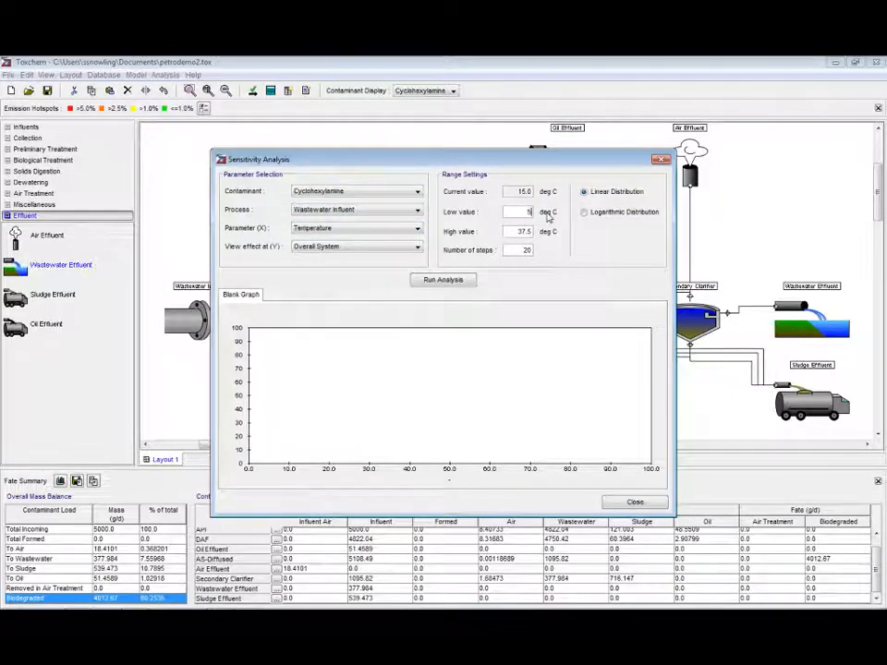
left_click(514, 231)
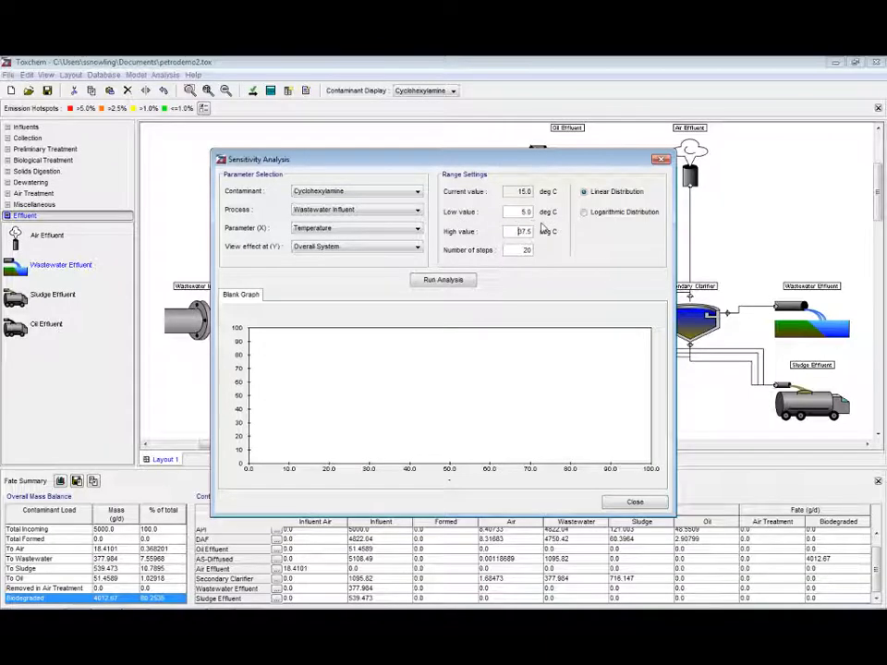
double_click(532, 231)
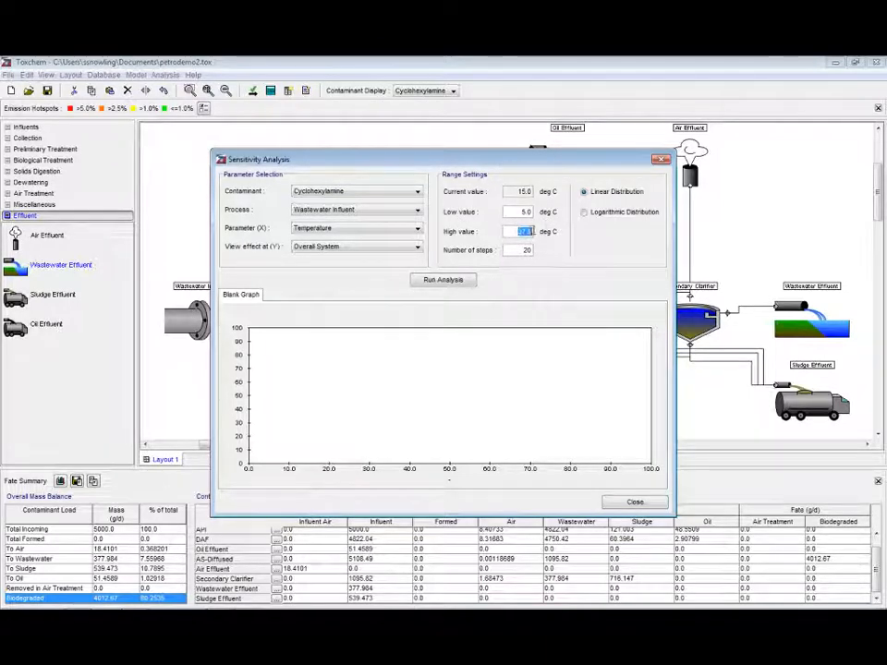
type("35")
left_click(452, 280)
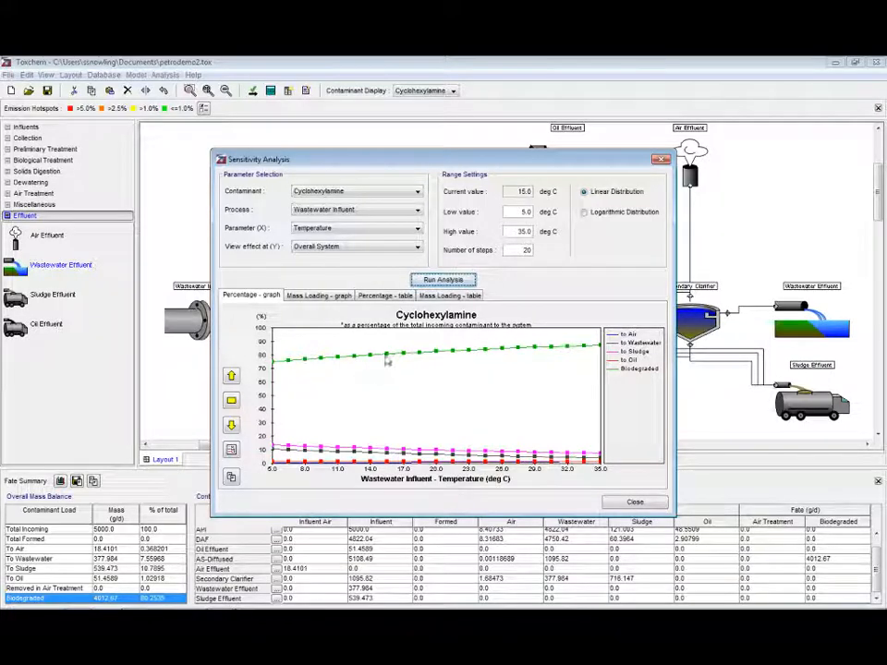
mouse_move(387, 361)
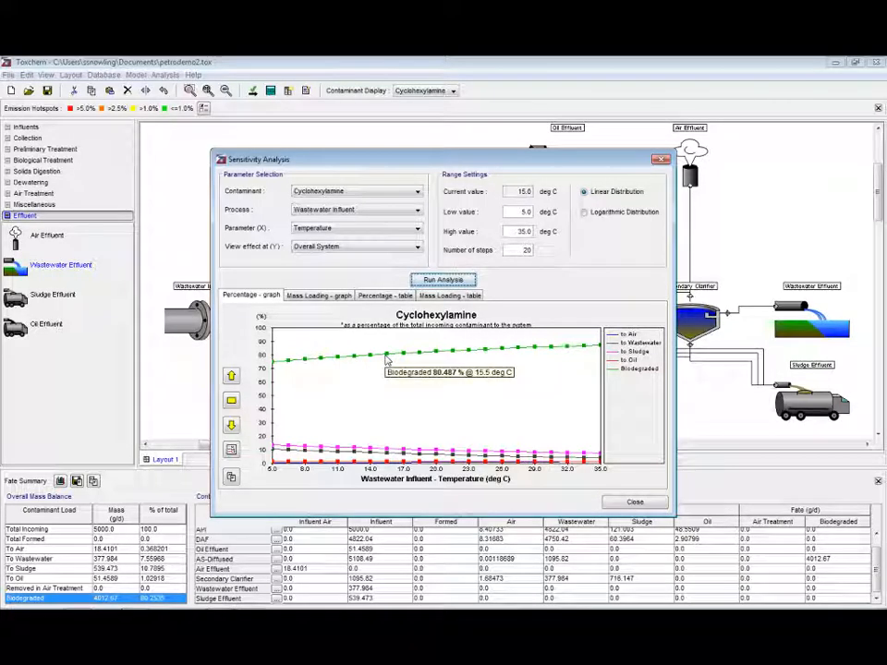
Rerun the Wastewater Influent temperature sensitivity analysis for Methyl Amine over 5 to 35 deg C
left_click(398, 192)
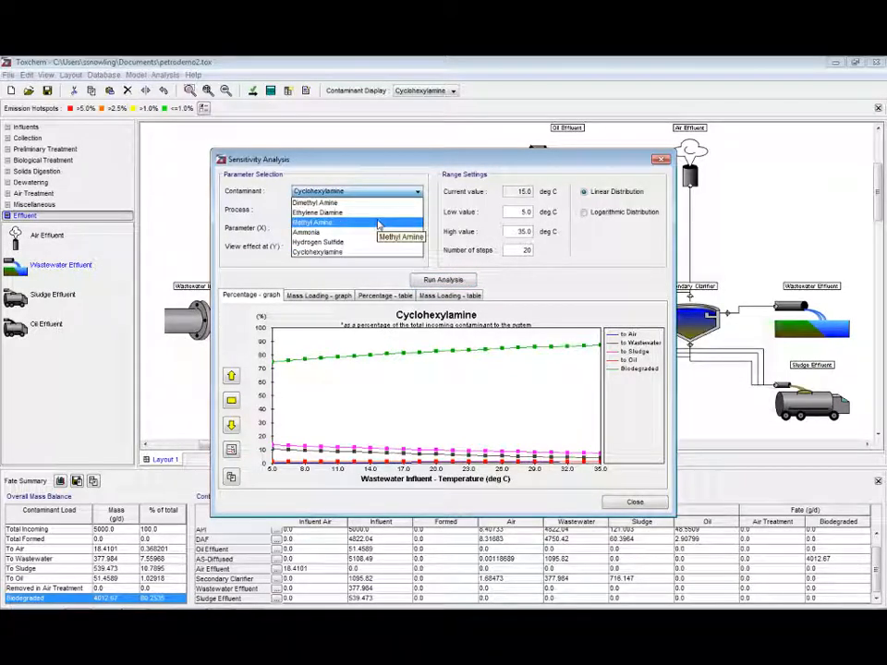
left_click(378, 223)
left_click(379, 227)
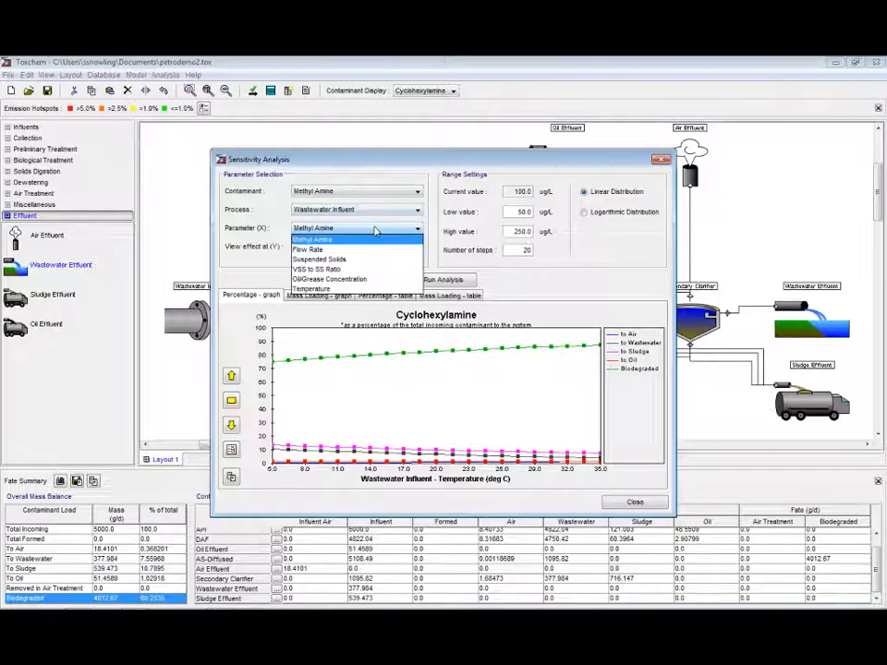
left_click(325, 289)
left_click_drag(511, 212, 555, 236)
type("5")
type("35")
left_click(447, 280)
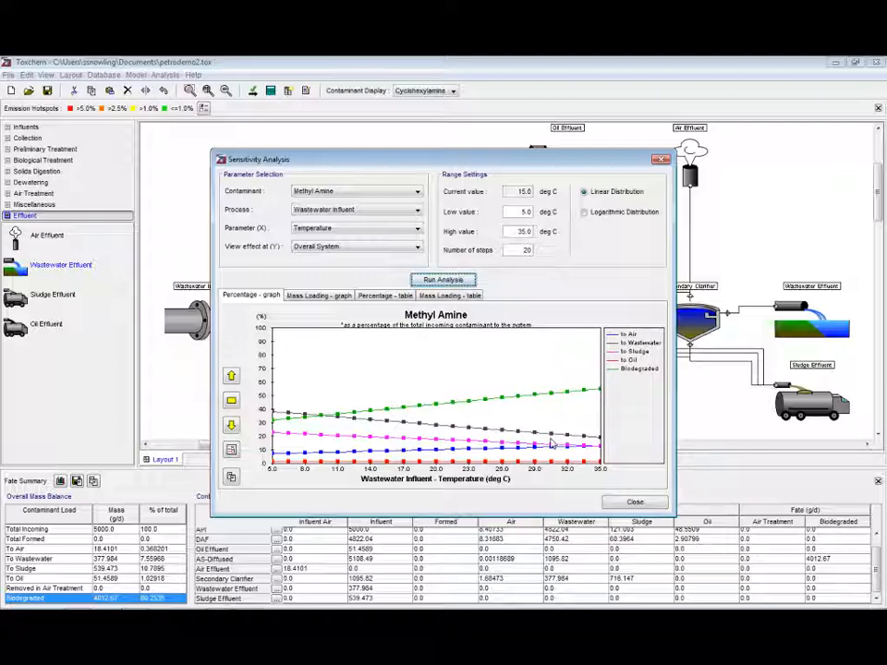
Choose Dimethyl Amine as the contaminant, AS-Diffused as the process and MLSS as the parameter
left_click(369, 192)
left_click(371, 203)
left_click(372, 209)
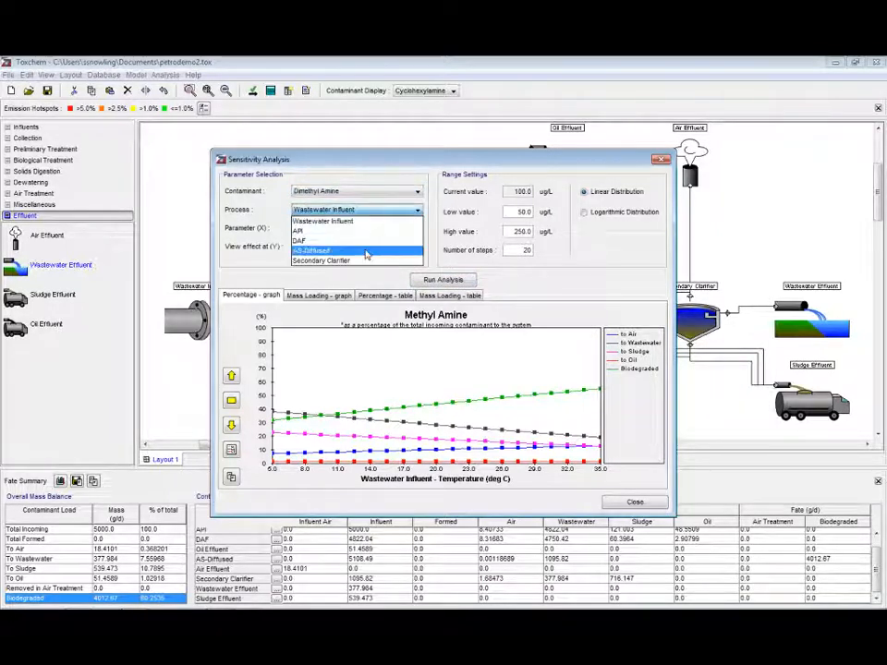
left_click(365, 251)
left_click(370, 229)
scroll(360, 269, "down", 1)
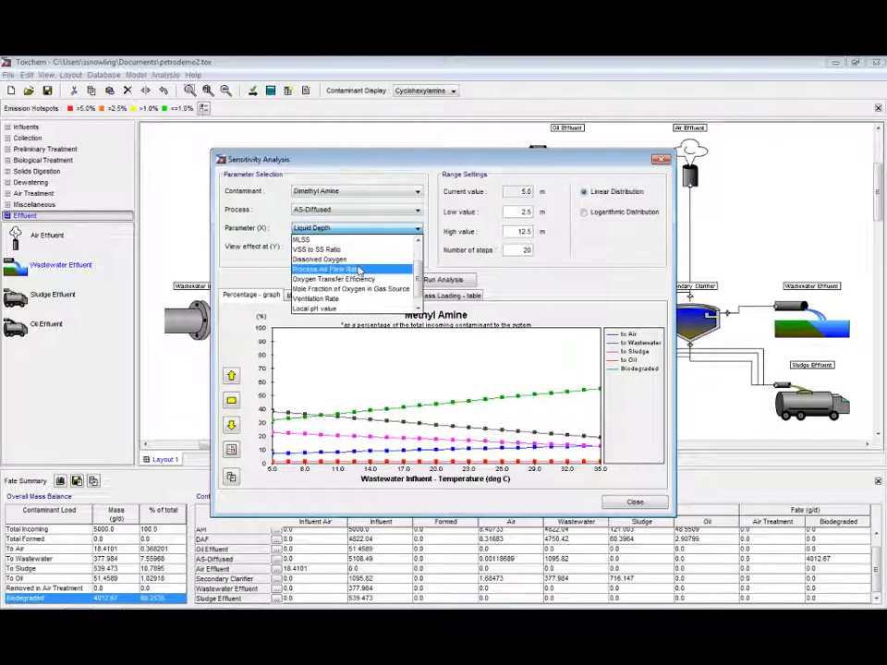
left_click(356, 239)
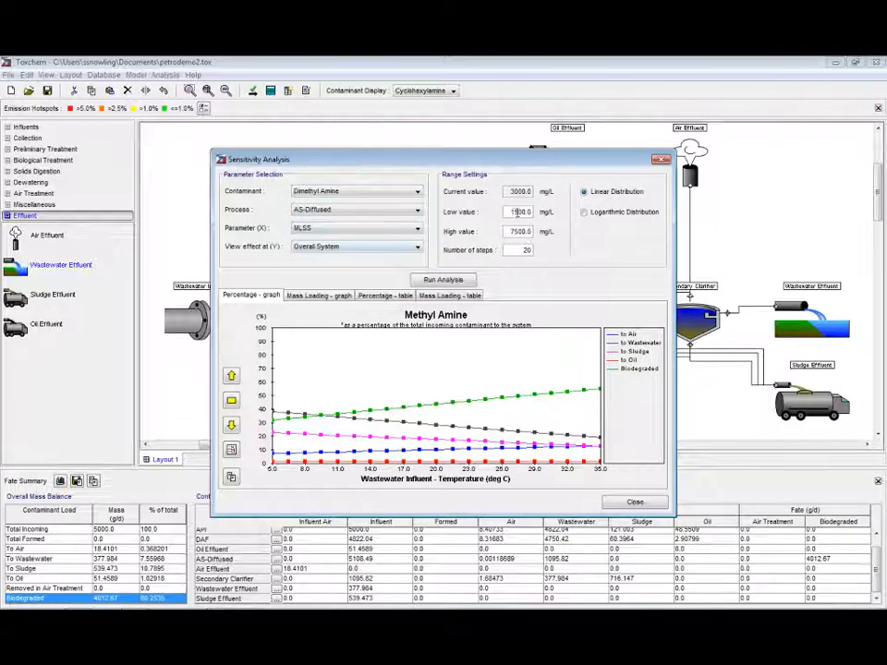
Set the MLSS high value to 5000 mg/L and run the sensitivity analysis
double_click(515, 231)
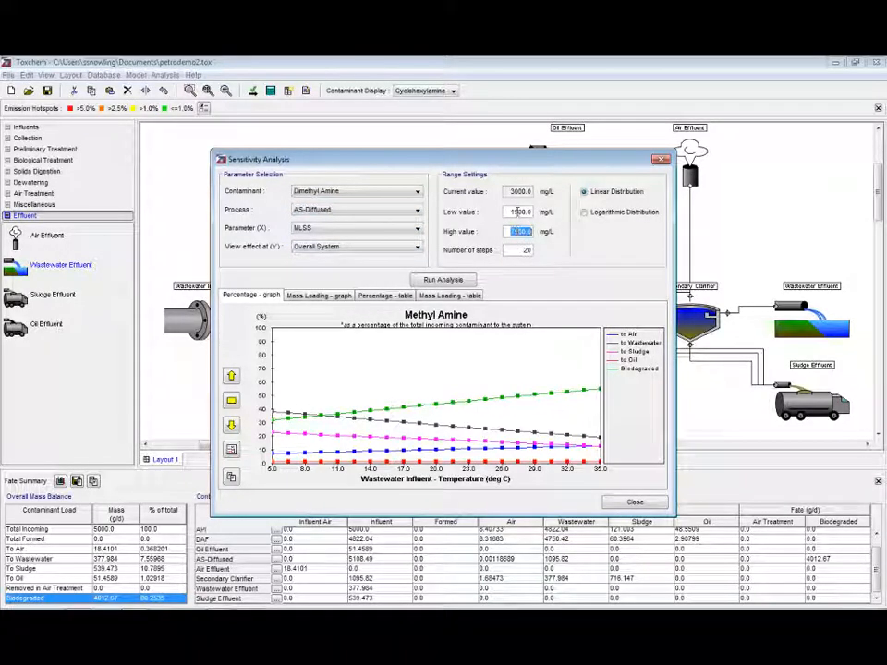
type("5")
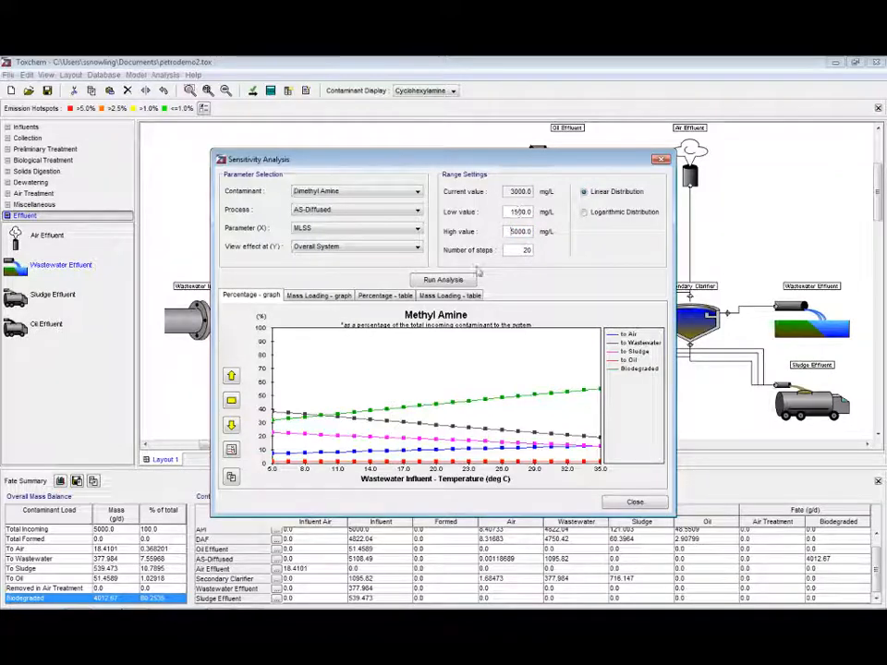
left_click(442, 279)
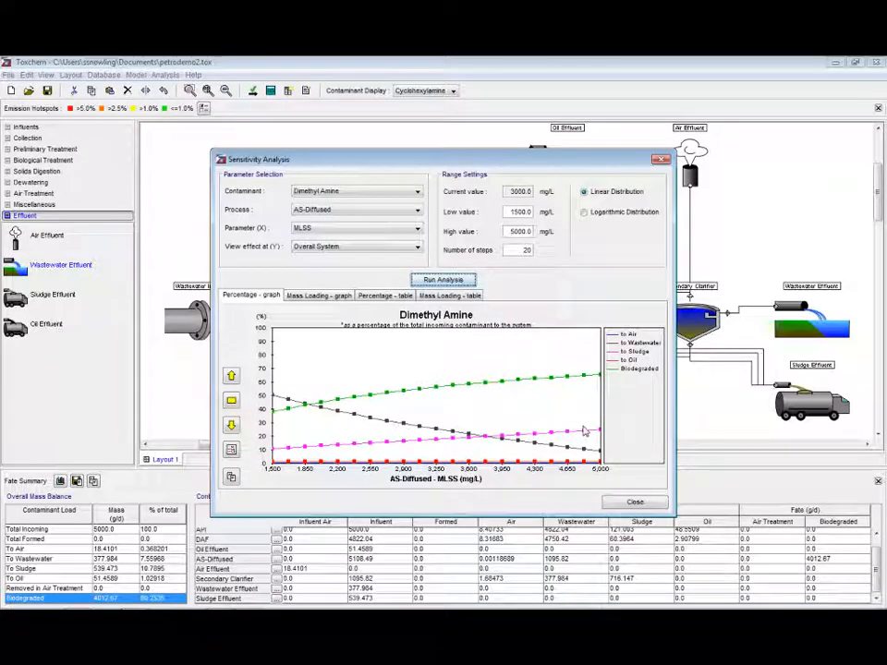
Switch the contaminant to Hydrogen Sulfide and the parameter to Local pH value
left_click(373, 191)
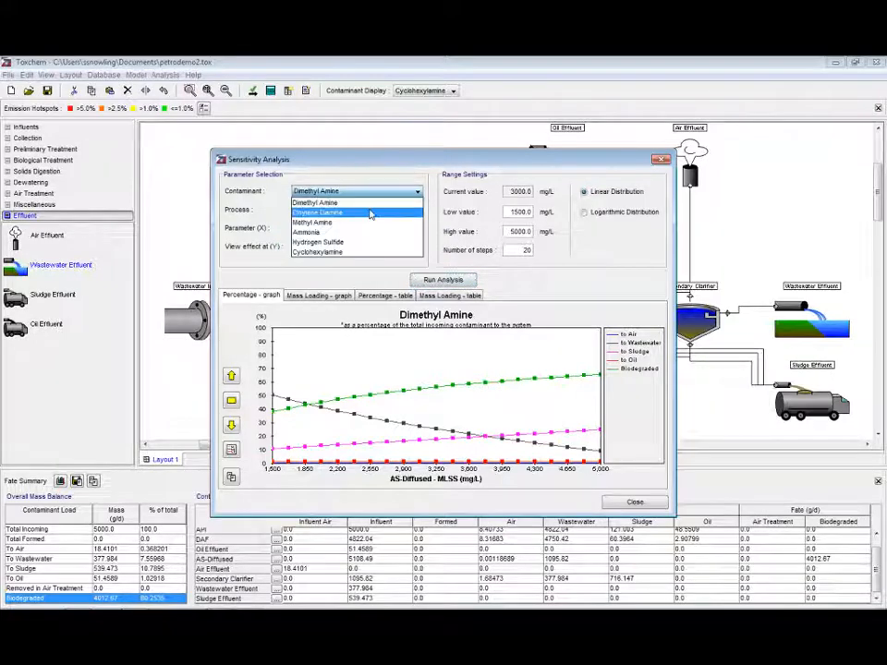
left_click(364, 242)
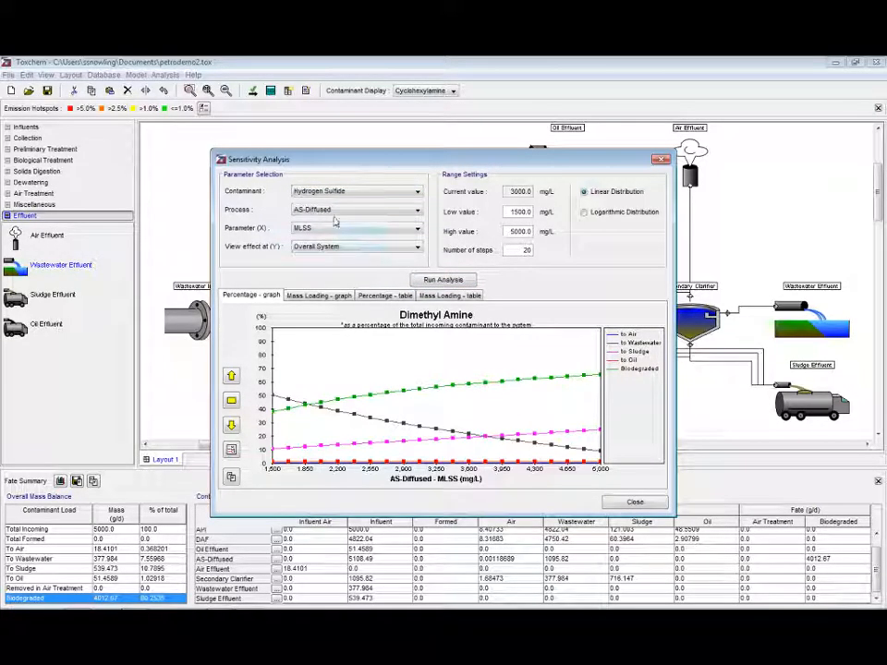
left_click(336, 231)
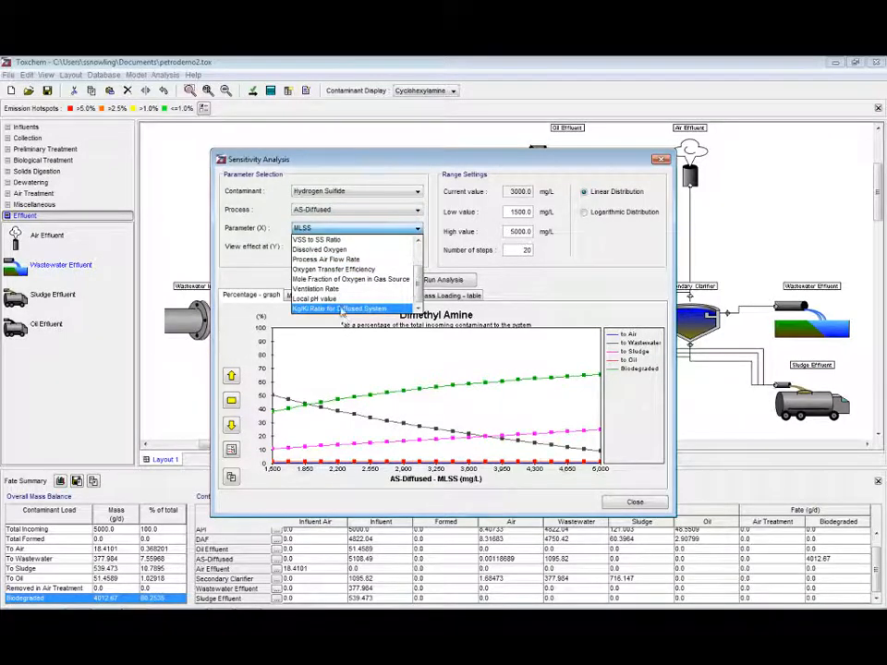
left_click(341, 299)
Set the pH range from 4 to 14, run the analysis, and close the Sensitivity Analysis dialog
double_click(528, 213)
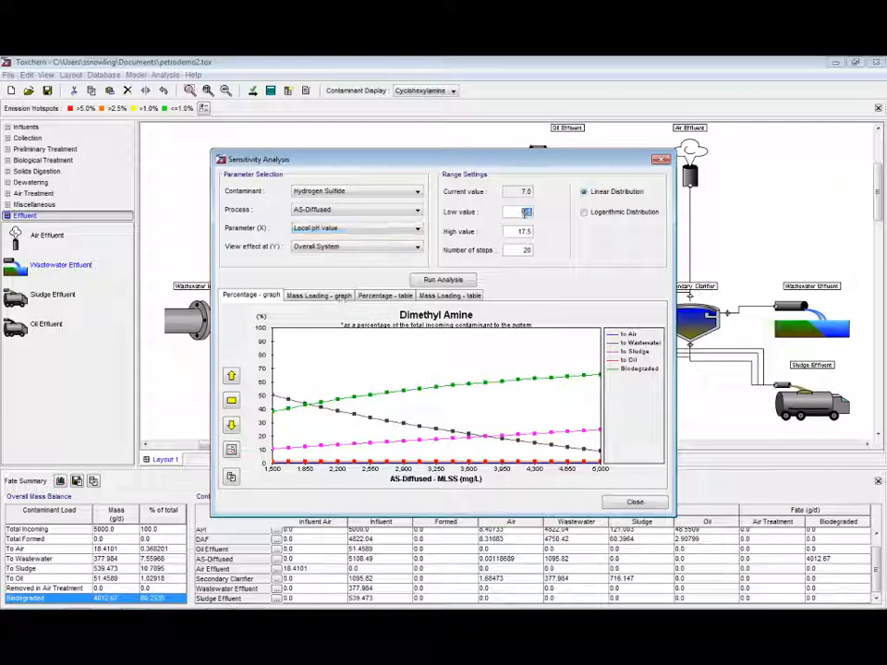
type("4")
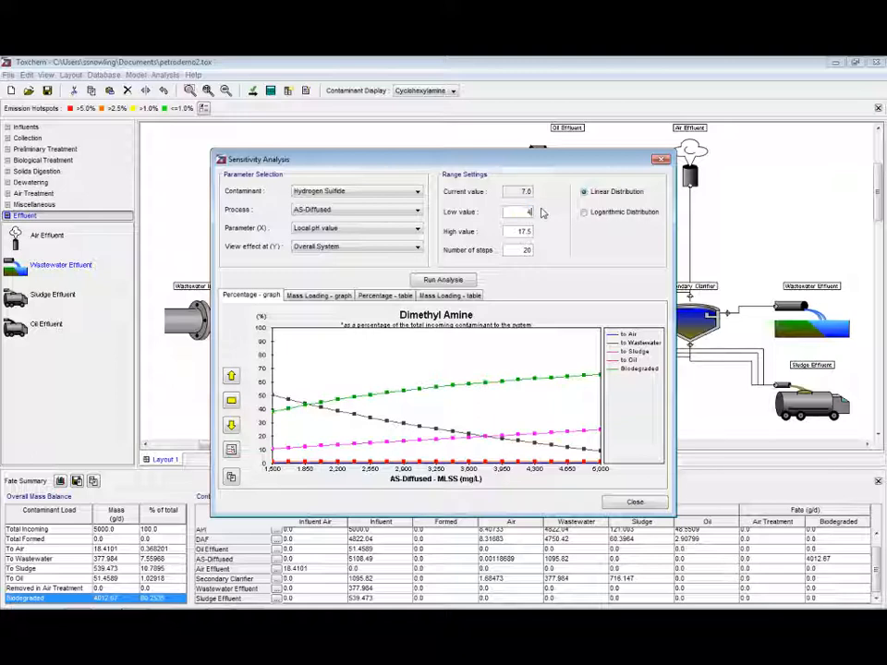
double_click(527, 232)
left_click(468, 285)
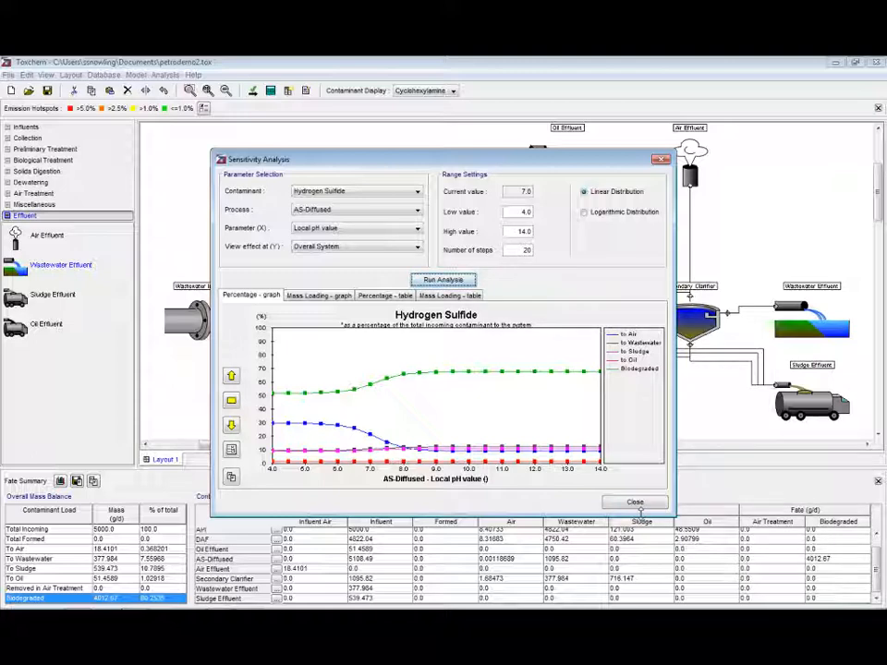
left_click(635, 502)
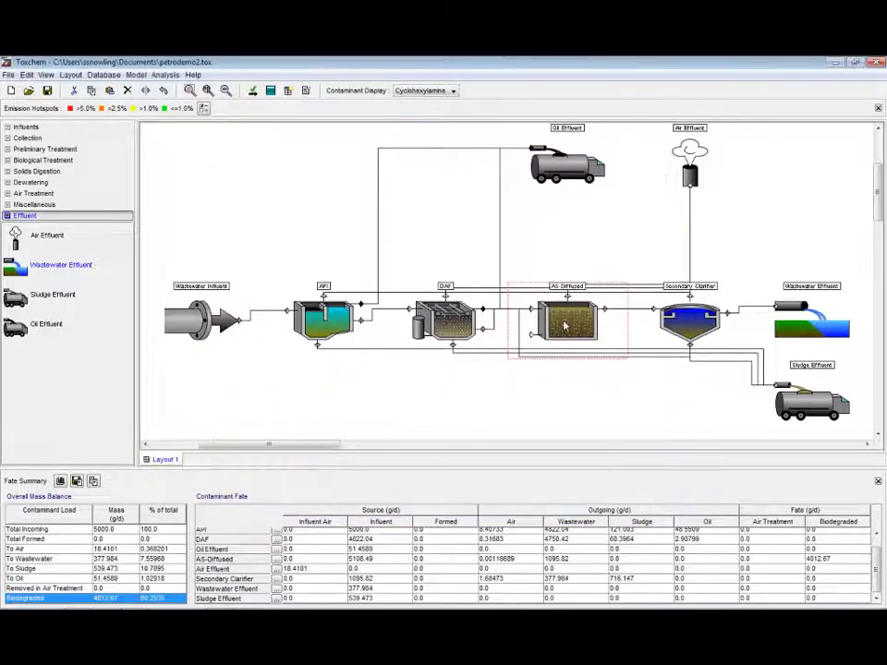
Open the Industrial Wastewater Treatment Plant sample layout
left_click(9, 75)
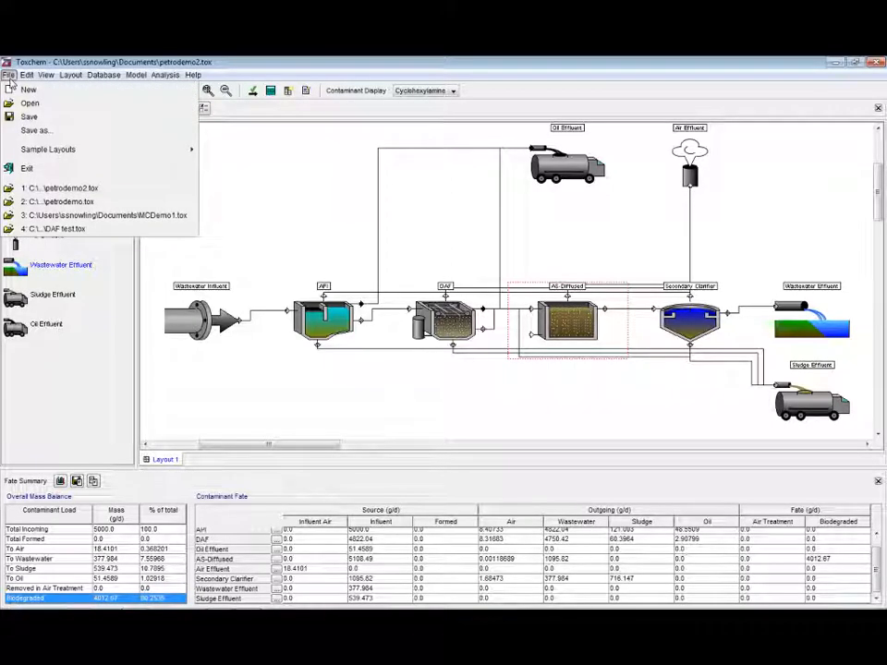
left_click(546, 388)
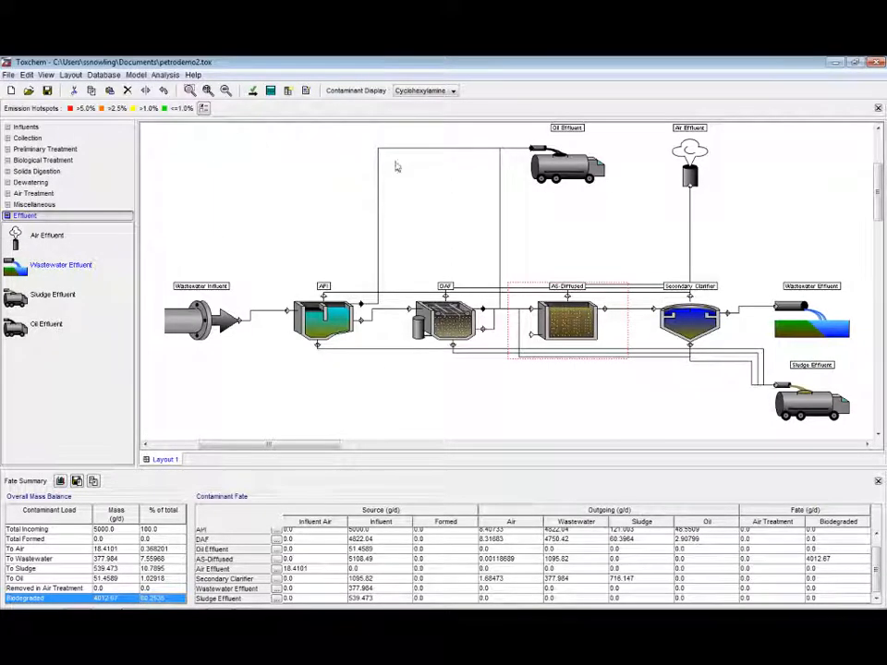
left_click(8, 75)
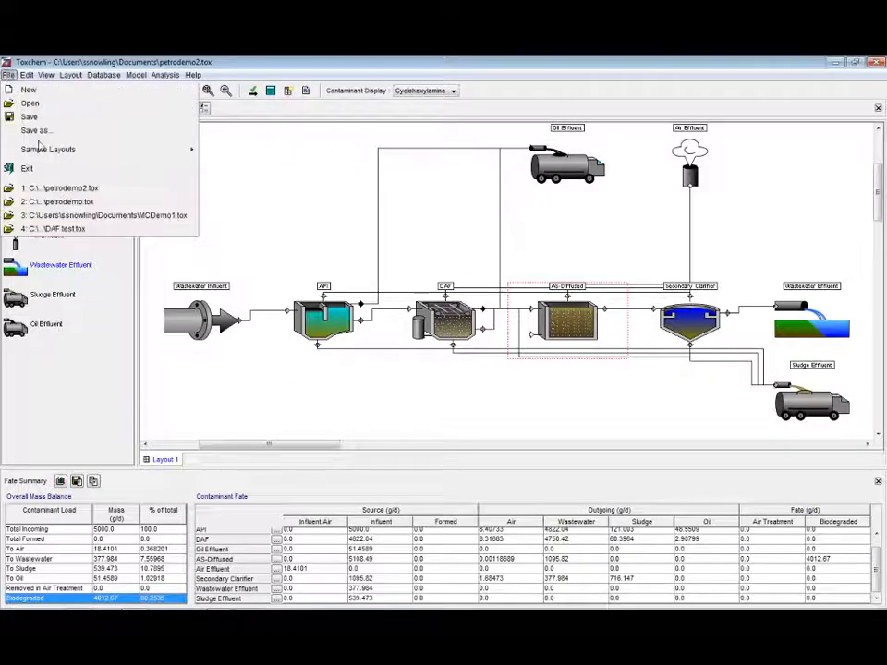
mouse_move(42, 152)
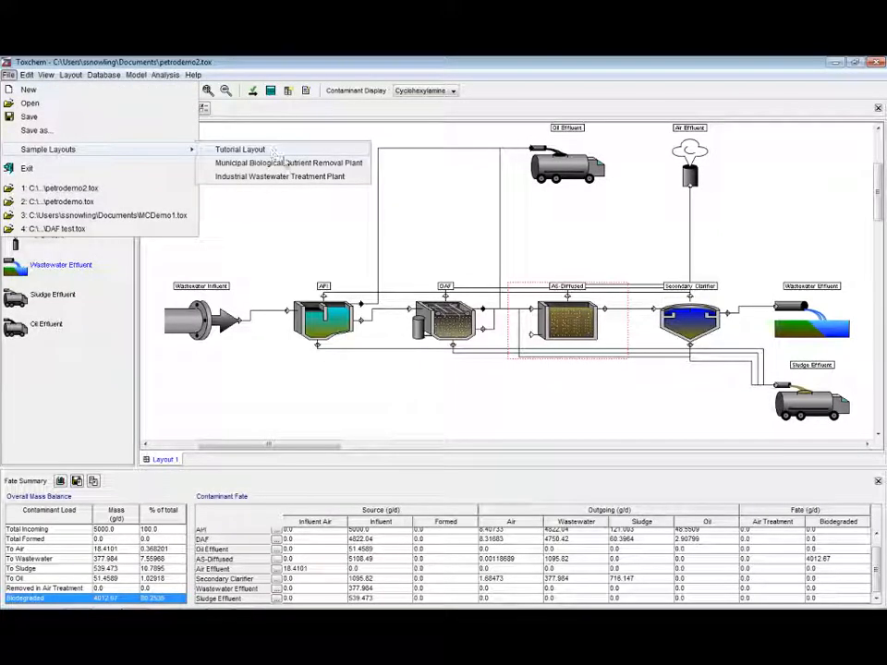
mouse_move(298, 182)
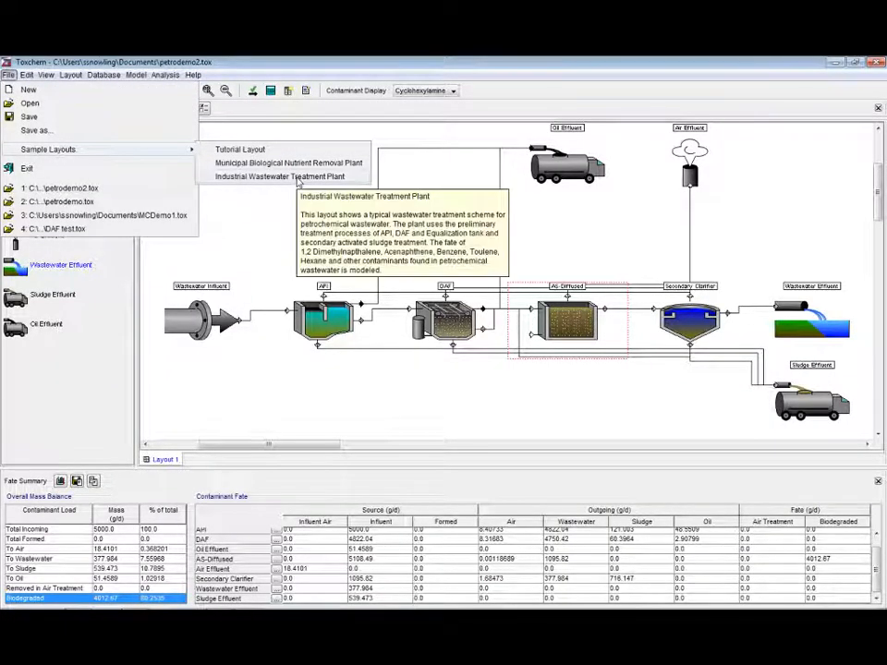
left_click(297, 177)
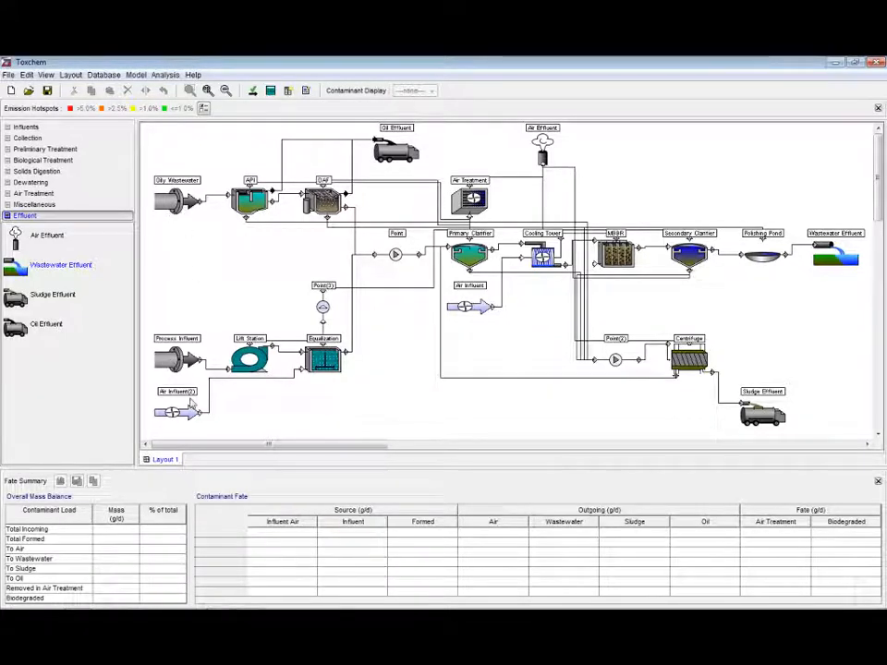
Review the Process Influent and Oily Wastewater parameters and their contaminant lists without changing them
right_click(179, 360)
left_click(211, 367)
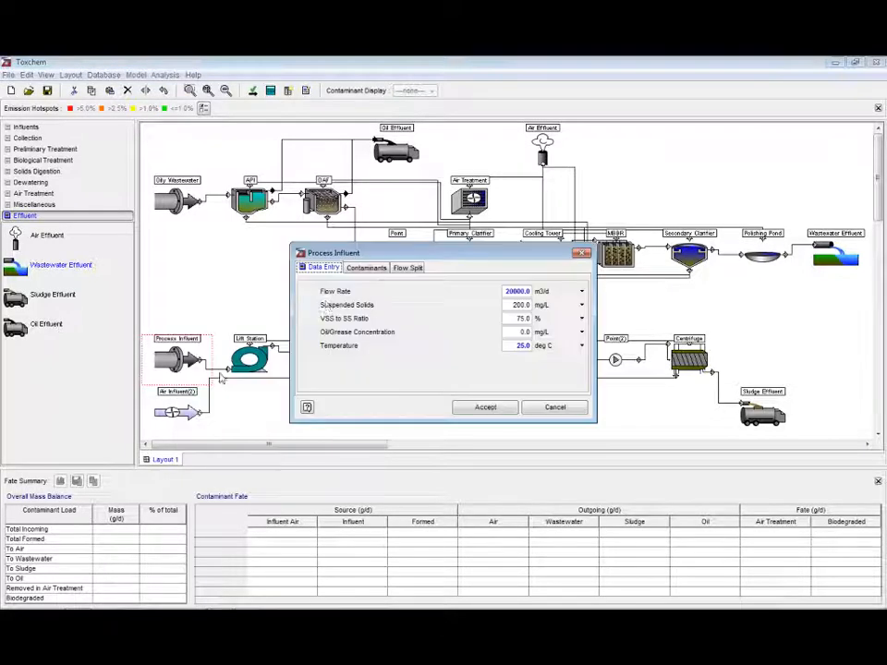
left_click(364, 271)
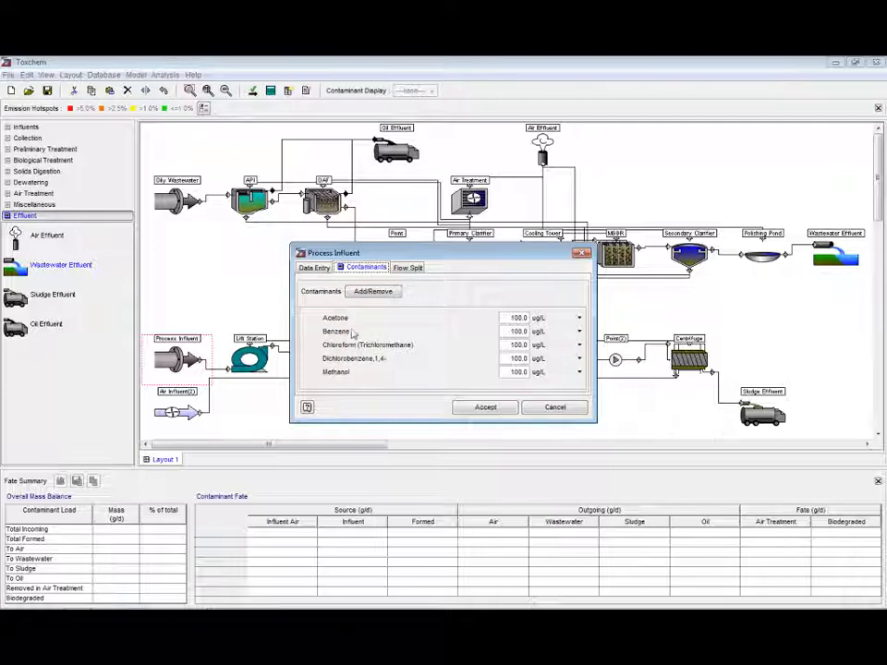
left_click(555, 408)
right_click(176, 192)
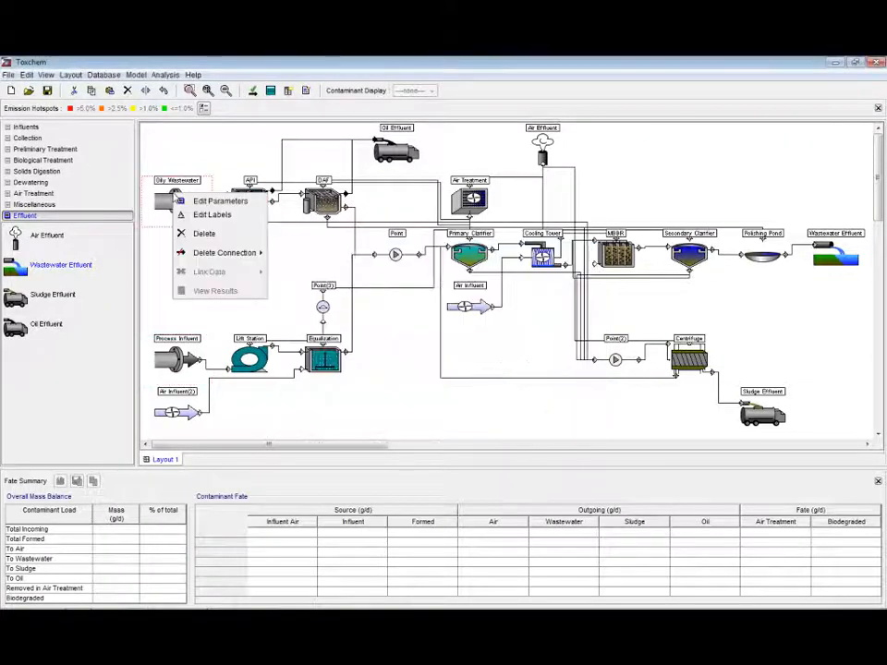
left_click(218, 200)
left_click(366, 247)
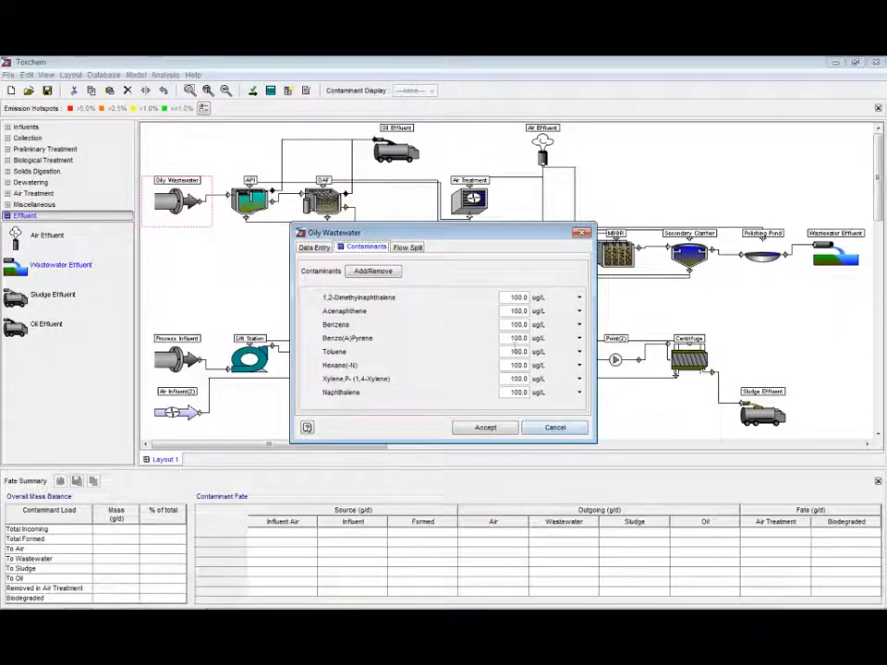
left_click(577, 433)
Solve the layout and display the emission hotspots for Benzene
left_click(270, 90)
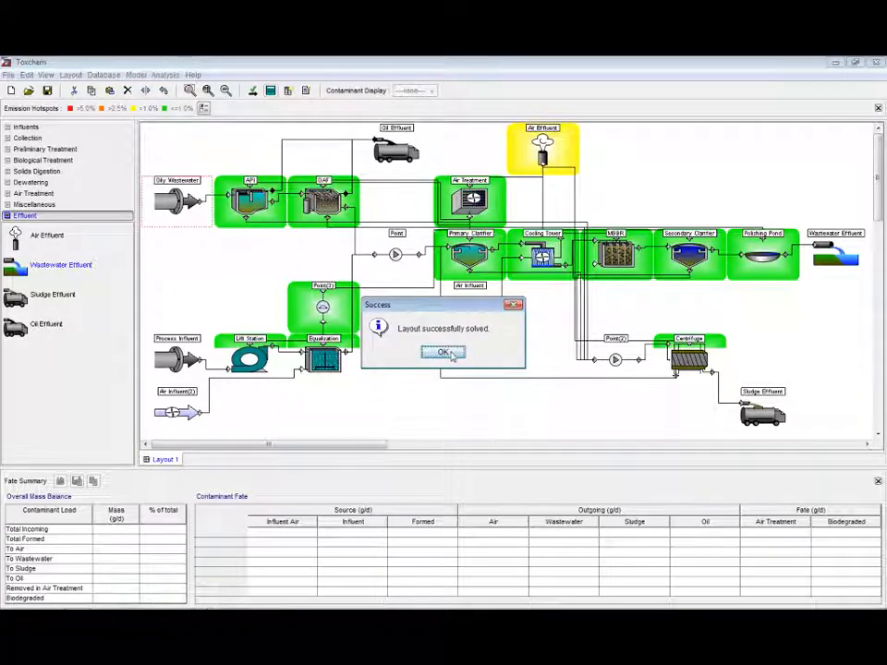
left_click(445, 353)
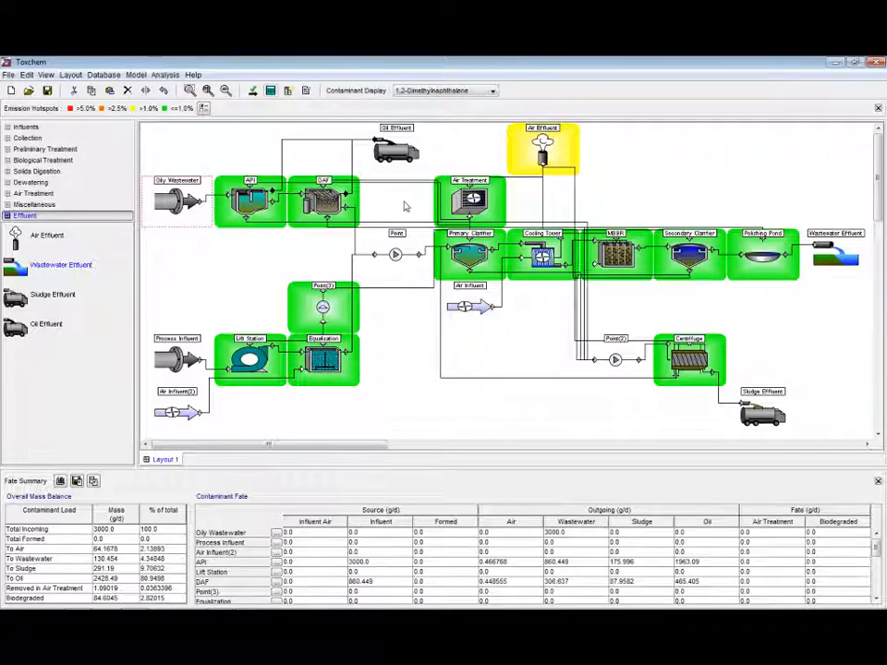
left_click(460, 90)
left_click(420, 121)
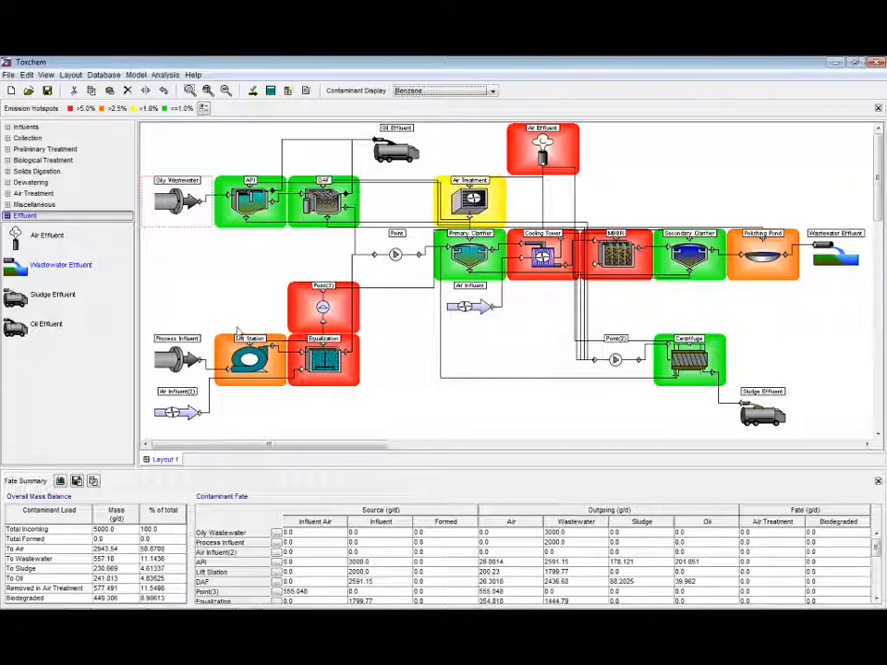
Display Benzo(A)Pyrene hotspots and highlight its To Oil mass balance row
left_click(411, 90)
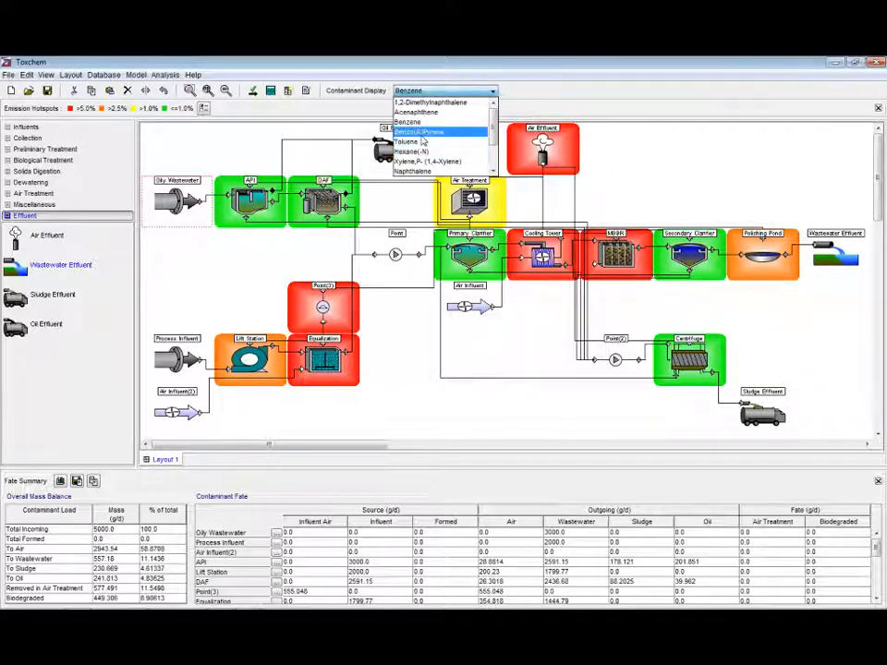
left_click(420, 132)
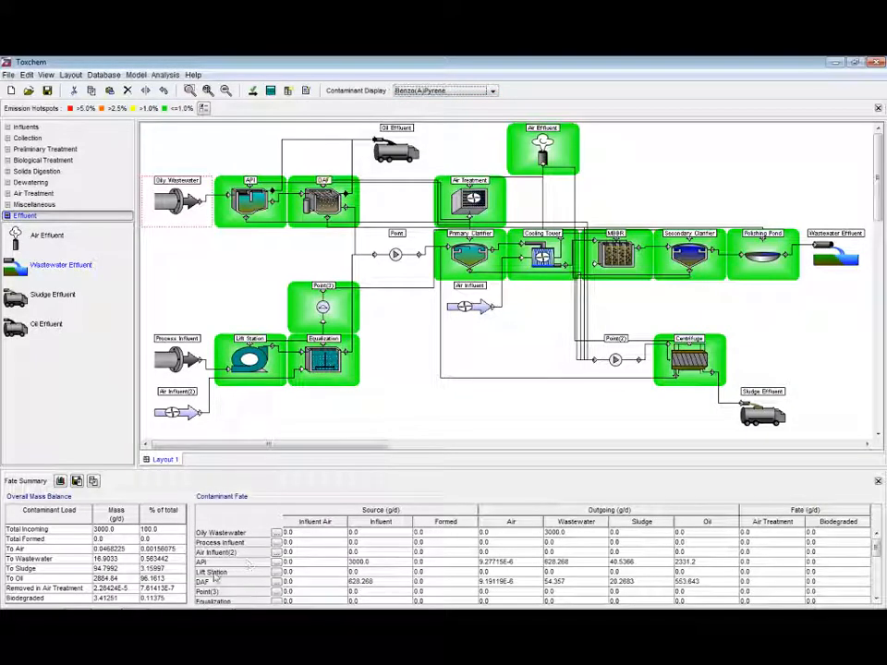
left_click(176, 580)
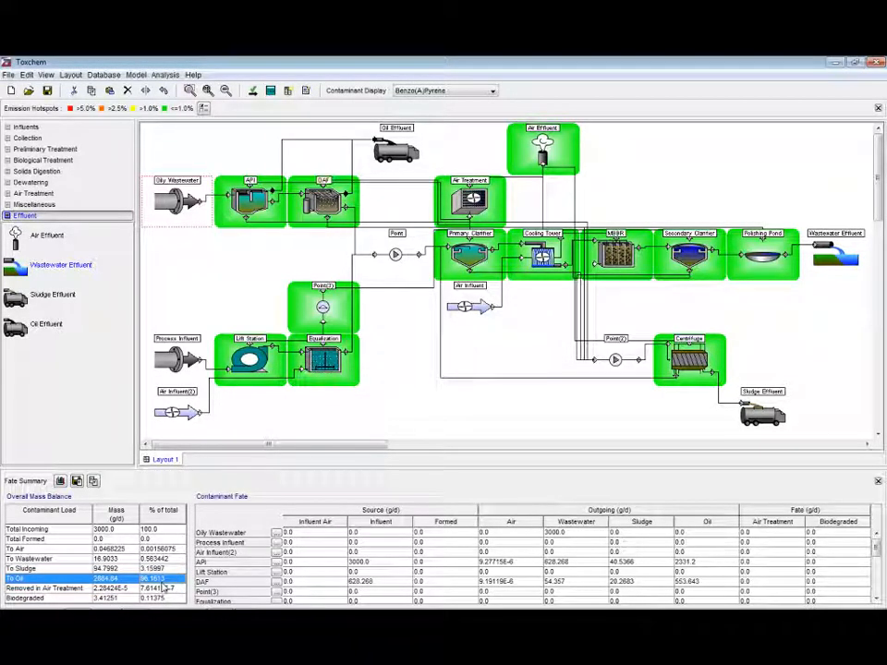
Display Naphthalene hotspots and examine its overall mass balance rows
left_click(412, 91)
scroll(416, 138, "down", 1)
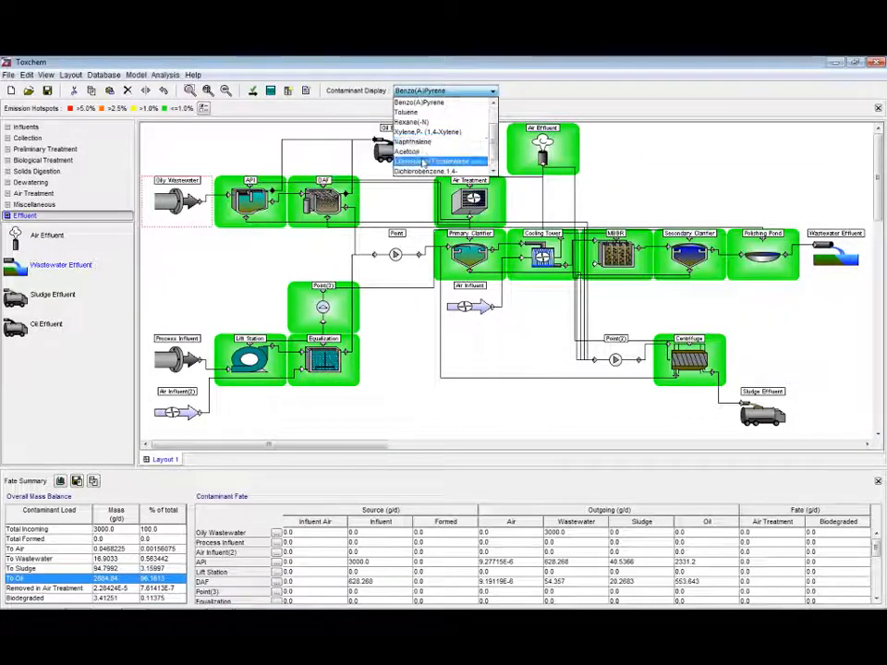
left_click(412, 142)
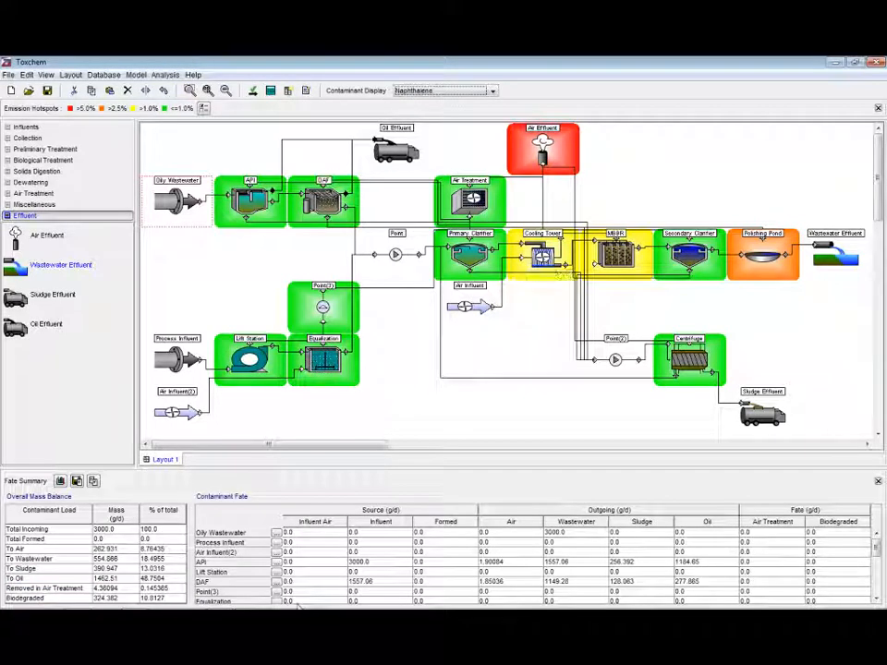
left_click(166, 552)
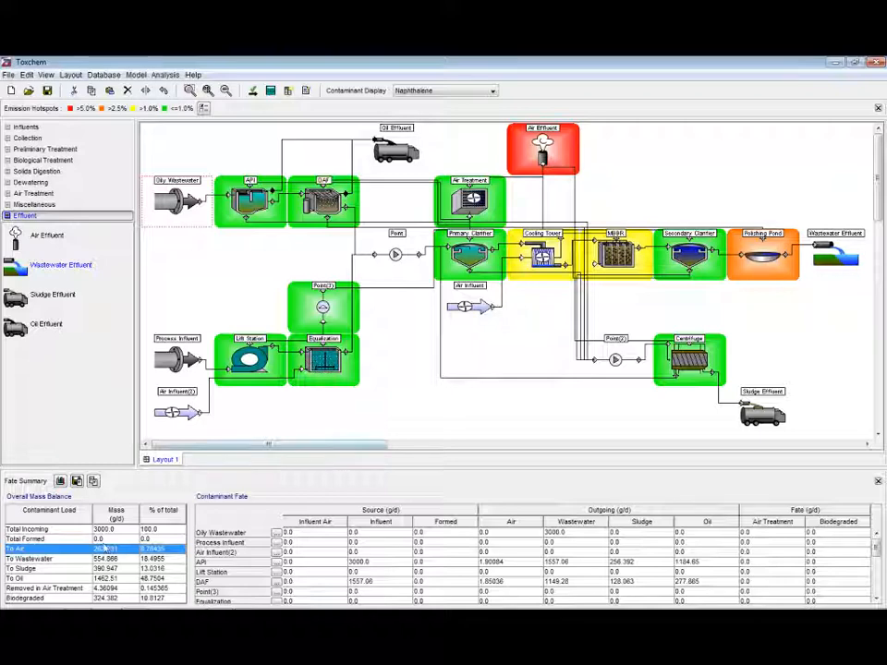
left_click(178, 559)
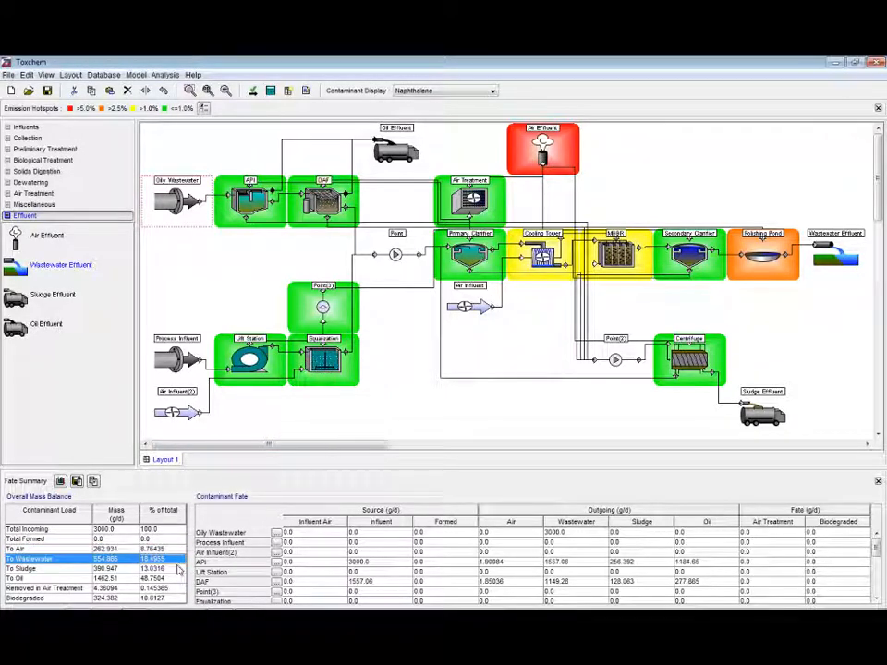
left_click(180, 569)
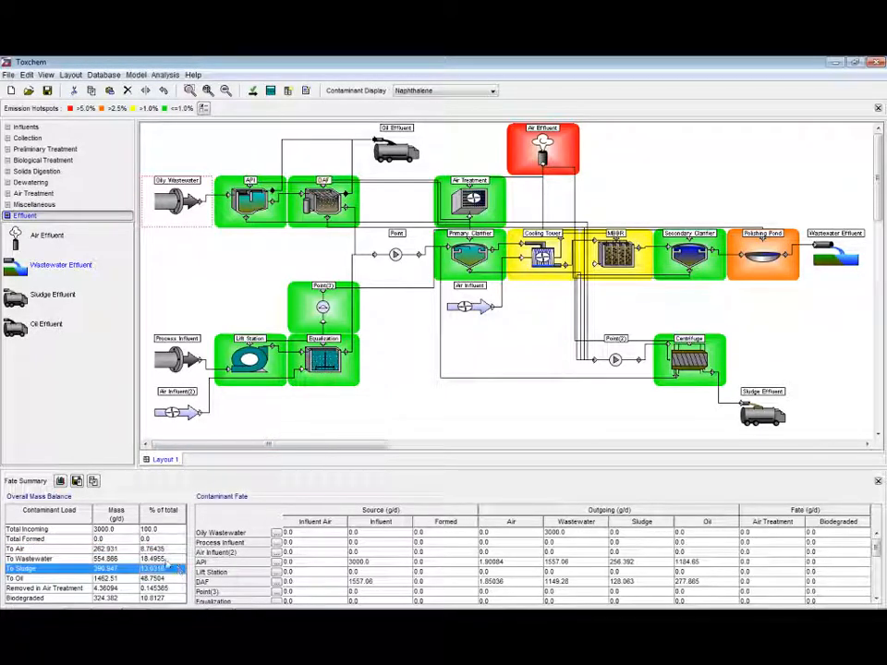
left_click(171, 559)
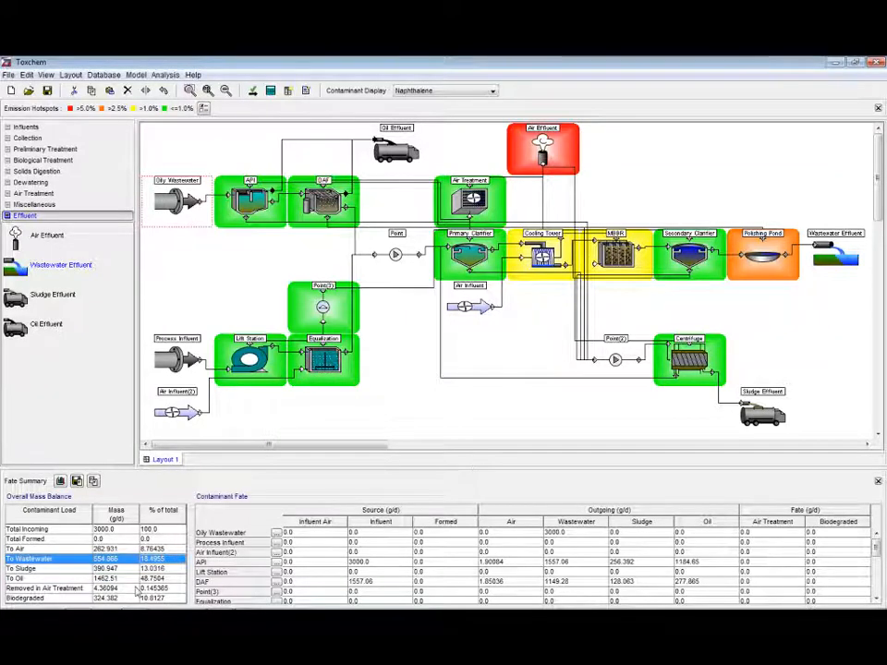
Highlight the Biodegraded row of the overall mass balance summary
left_click(170, 599)
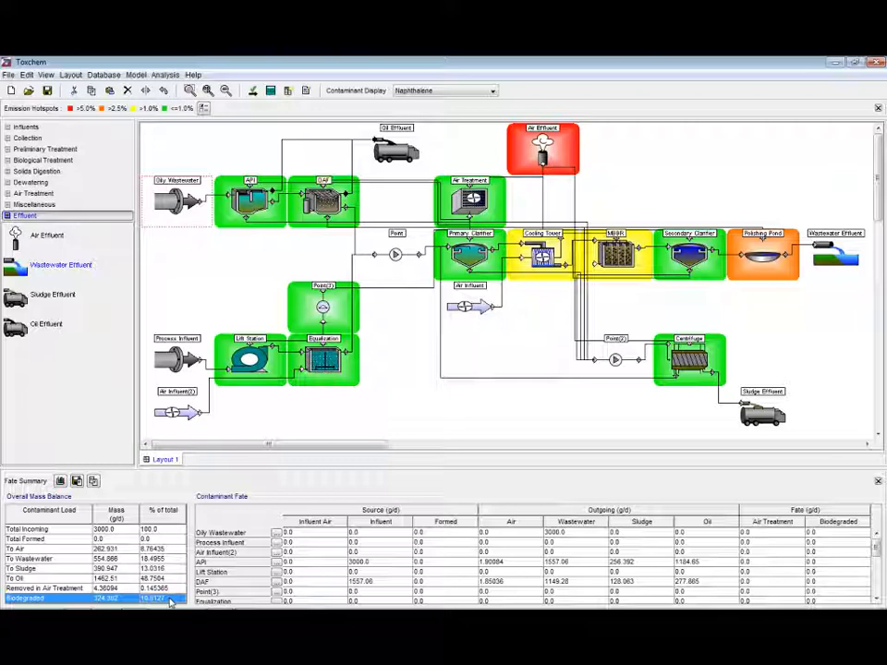
left_click(467, 360)
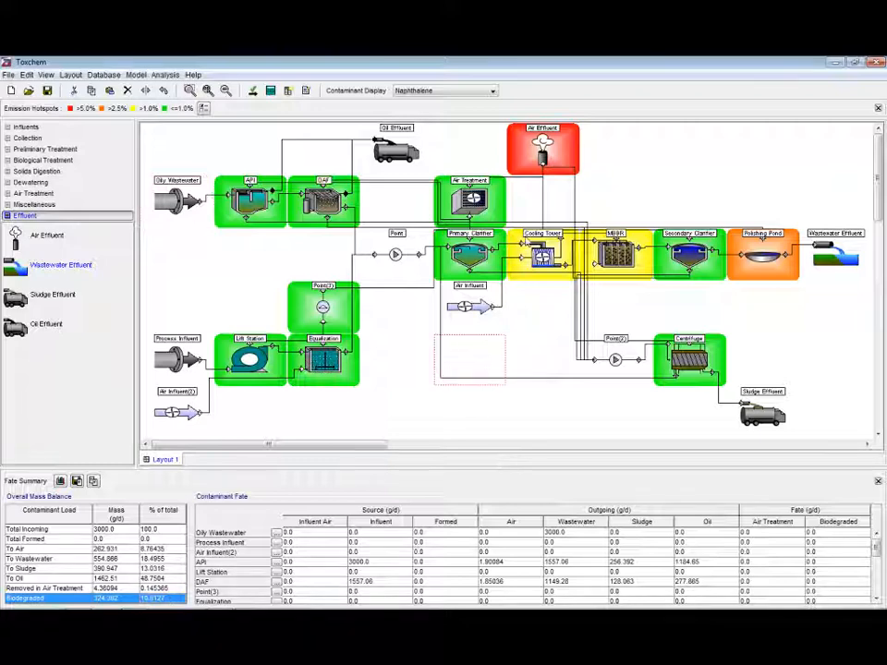
Open the Back Solver and set the new scenario's target contaminant to Toluene
left_click(168, 74)
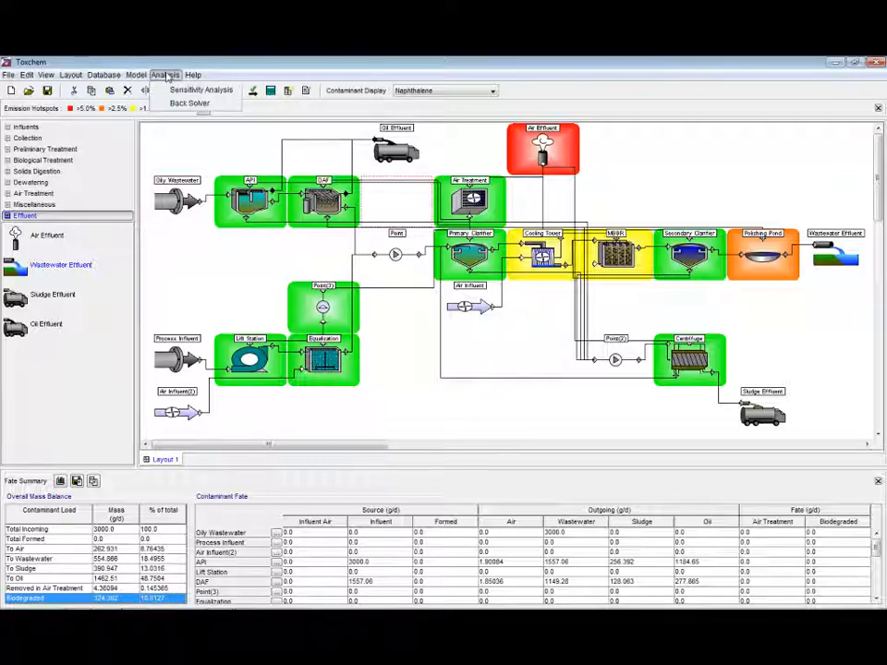
left_click(189, 103)
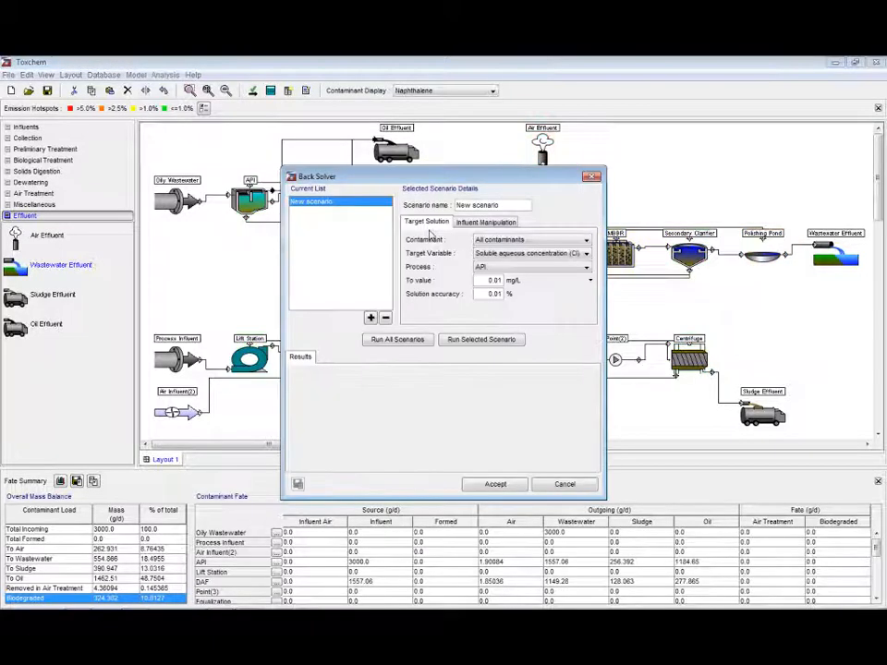
left_click_drag(543, 176, 585, 175)
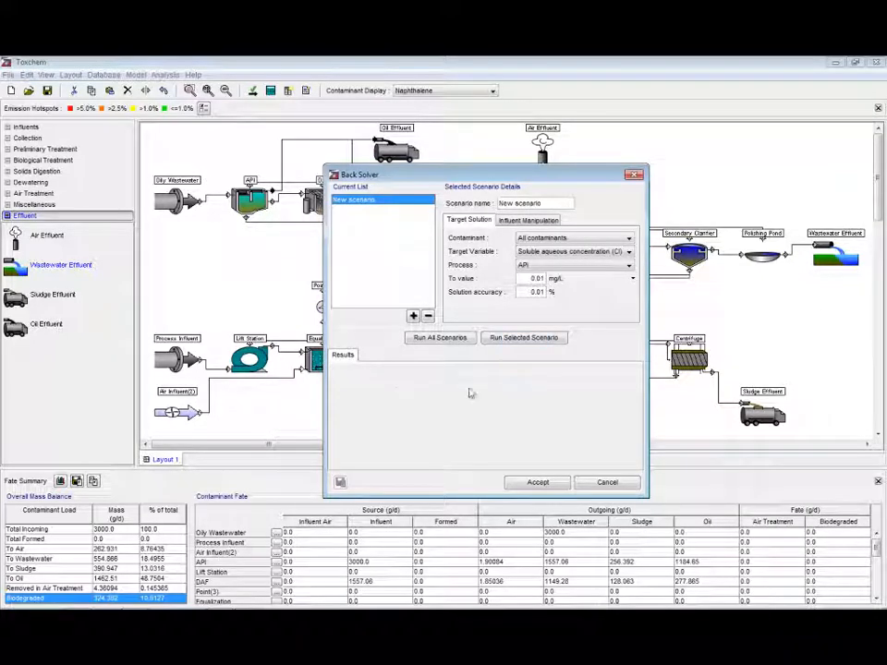
left_click(565, 237)
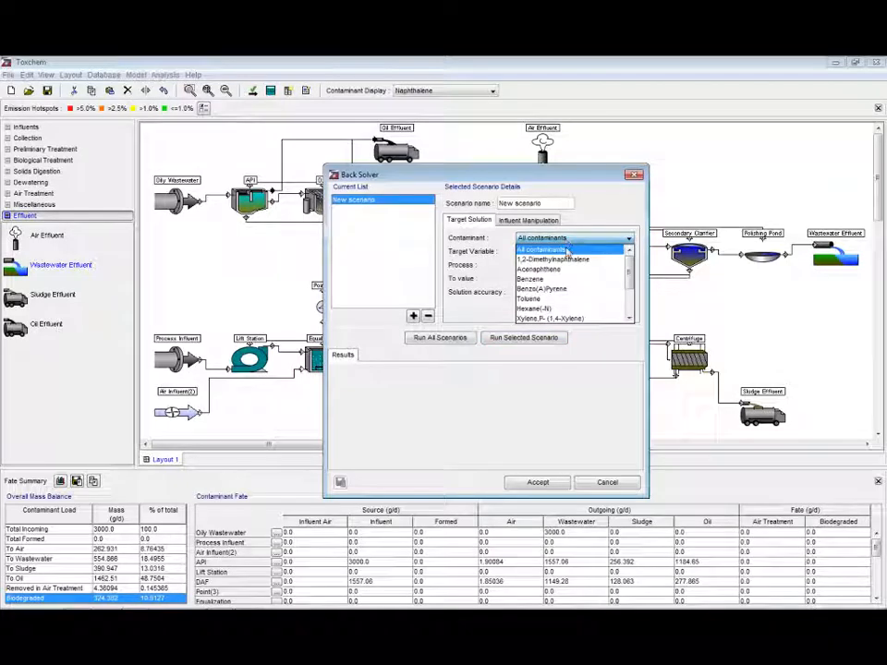
left_click(558, 300)
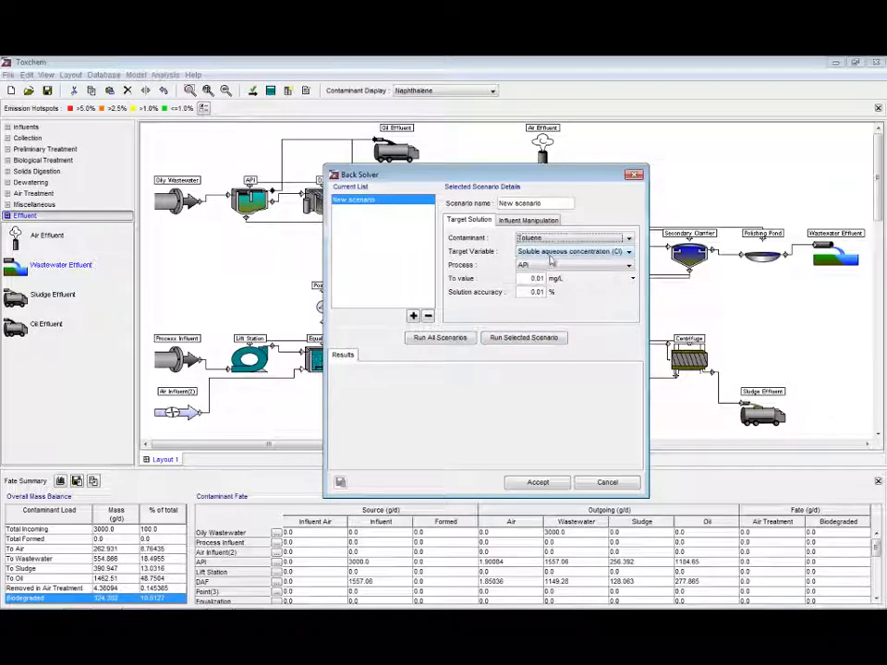
Target the Polishing Pond process with a soluble aqueous concentration of 5.0 ug/L
left_click(557, 266)
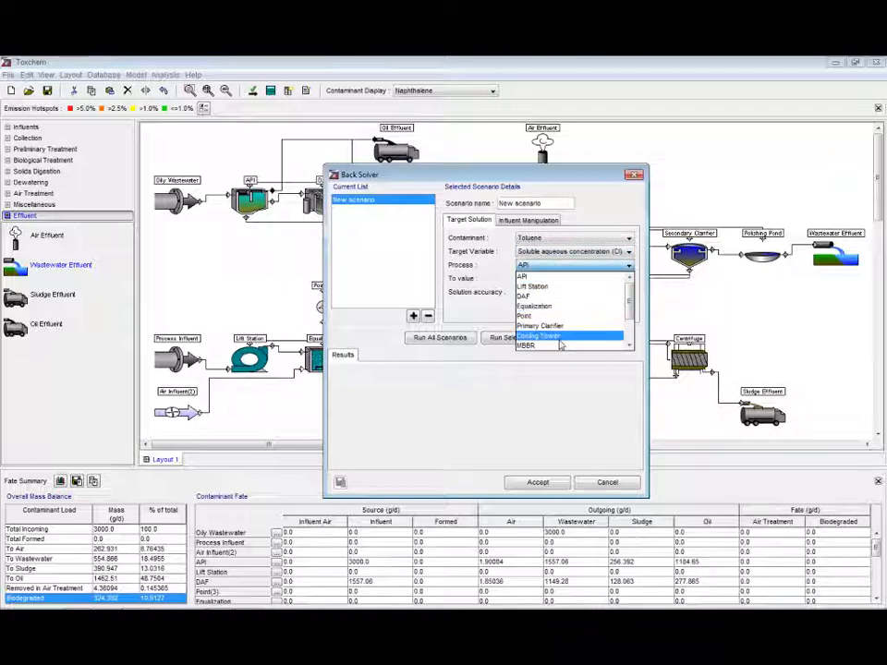
scroll(570, 350, "down", 2)
left_click(570, 348)
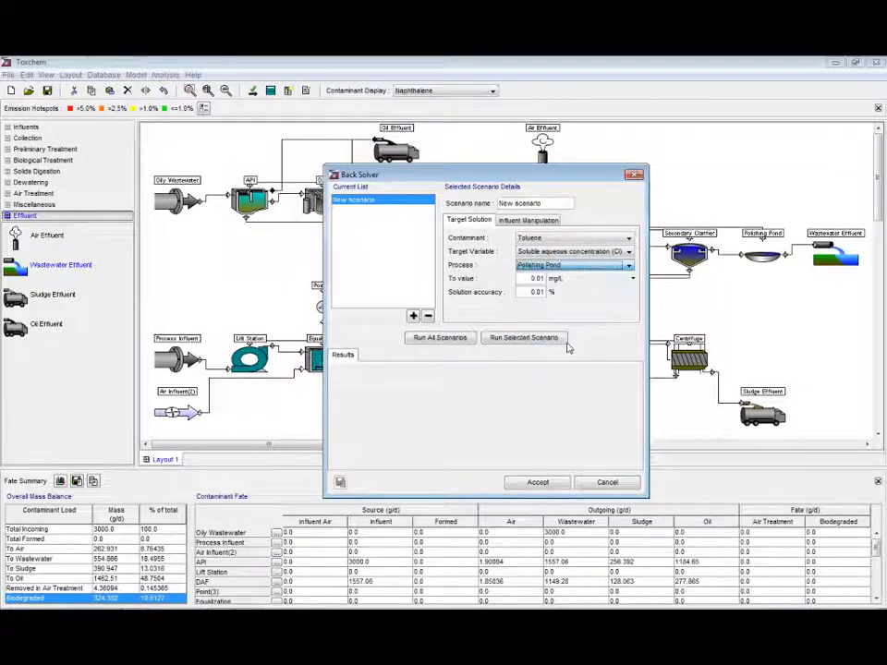
left_click(559, 278)
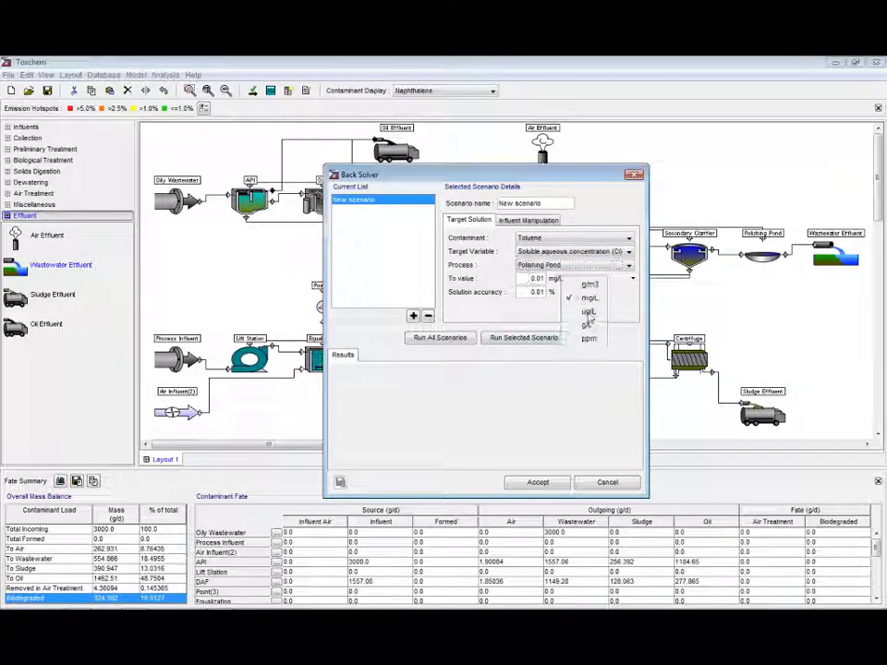
left_click(586, 312)
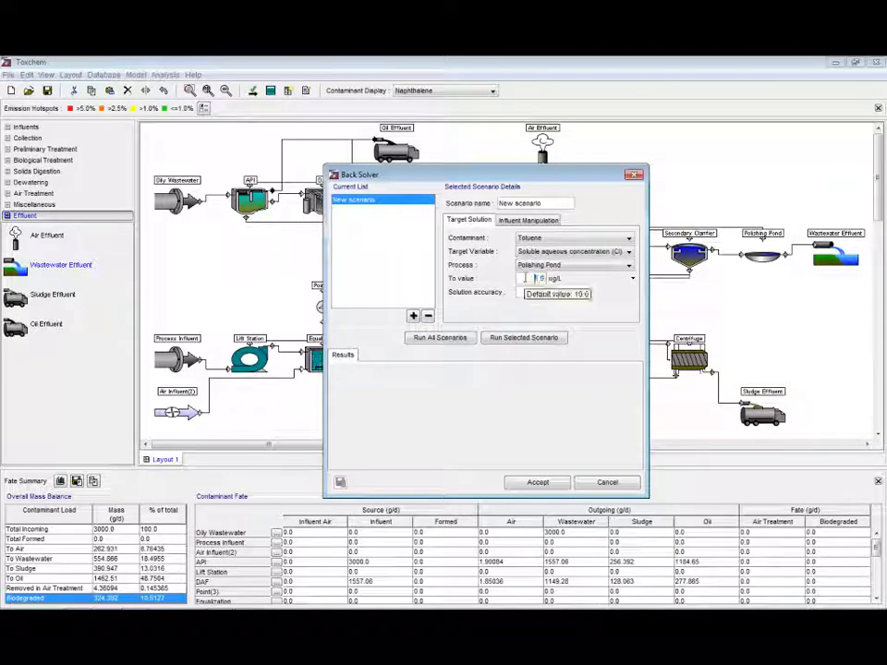
type("5.0")
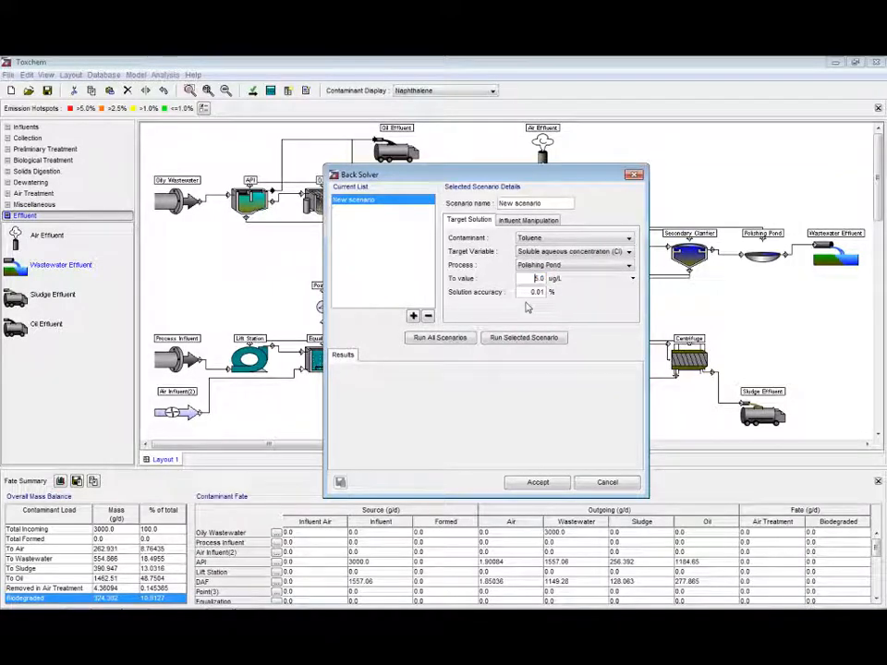
Run all back-solver scenarios, review the required Oily Wastewater concentration, and close the dialog without accepting
left_click(430, 341)
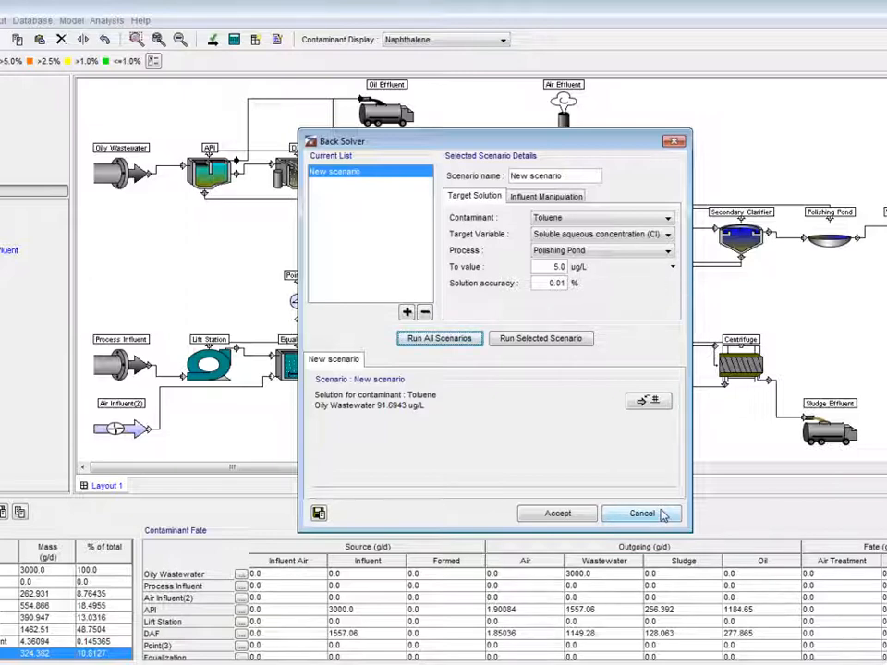
left_click(659, 513)
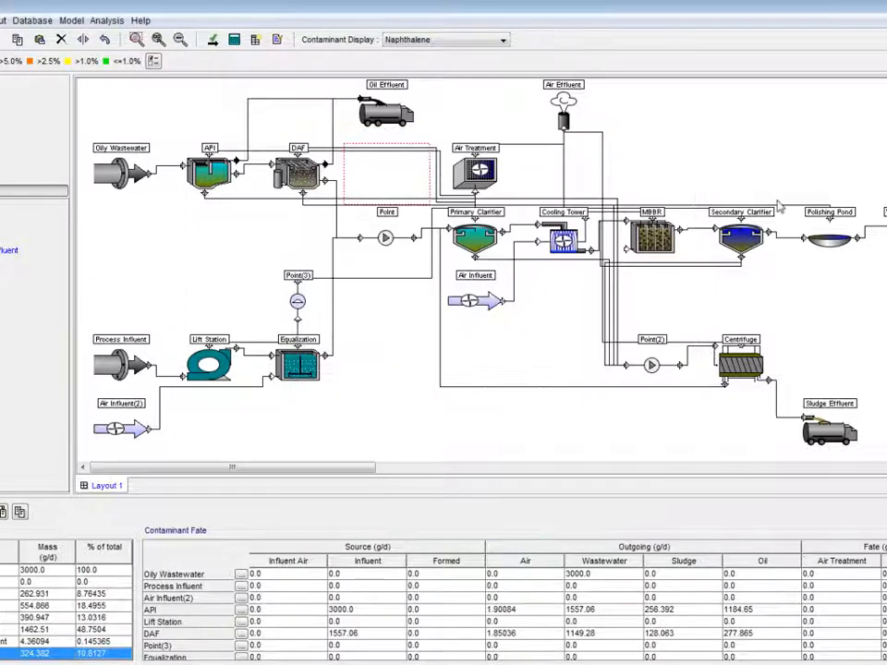